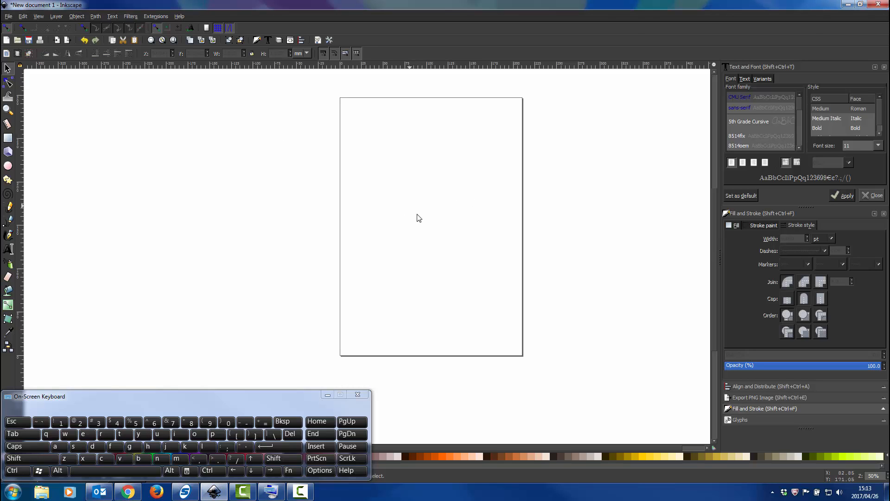
Close all the docked dialogs, including Text and Font, Fill and Stroke, and Align and Distribute.
ctrl+scroll(419, 217, up, 2)
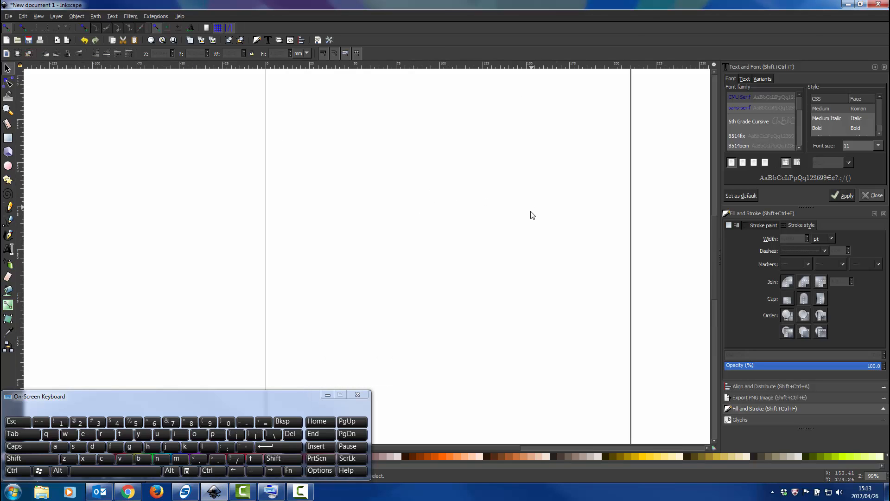
scroll(532, 215, up, 4)
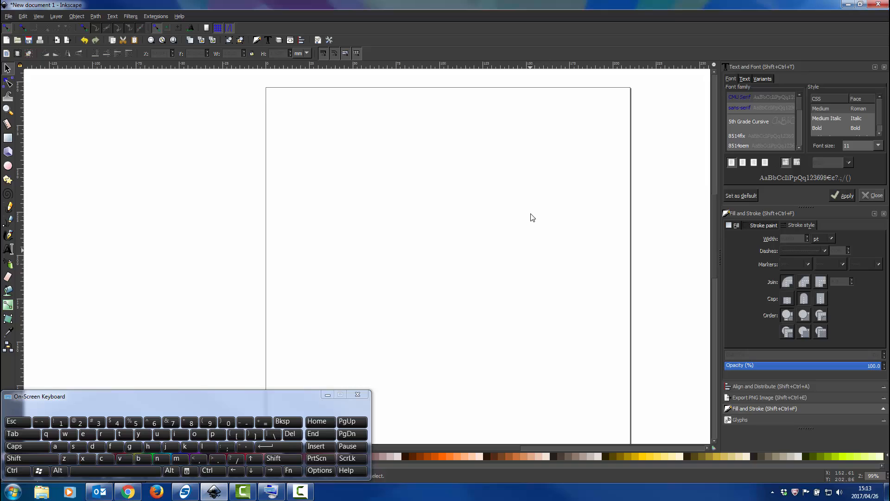
click(885, 68)
click(885, 67)
click(884, 68)
click(885, 68)
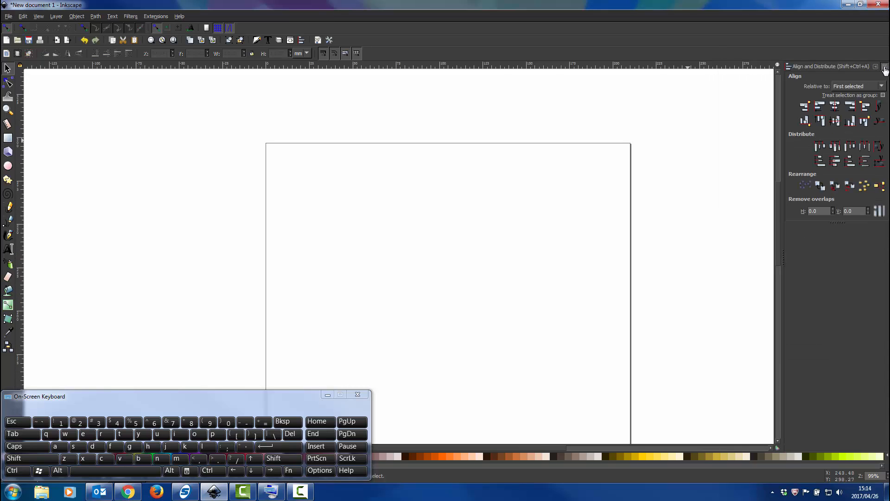
click(884, 67)
Examine the blank page at several magnifications and from different vertical and horizontal positions.
scroll(506, 222, down, 1)
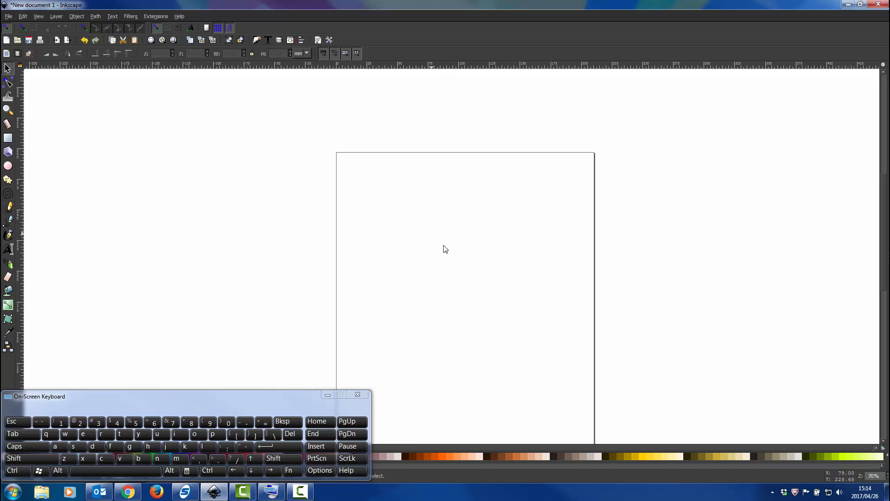
ctrl+scroll(490, 253, up, 2)
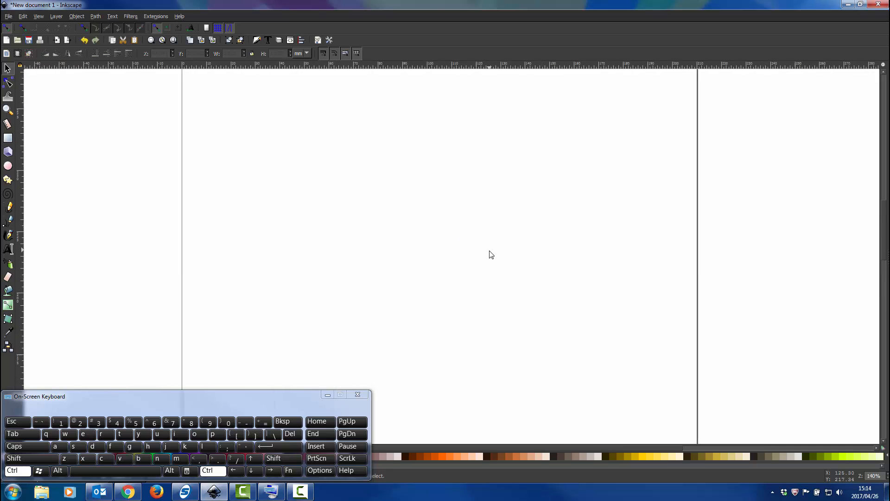
ctrl+scroll(489, 253, down, 2)
ctrl+scroll(475, 332, down, 2)
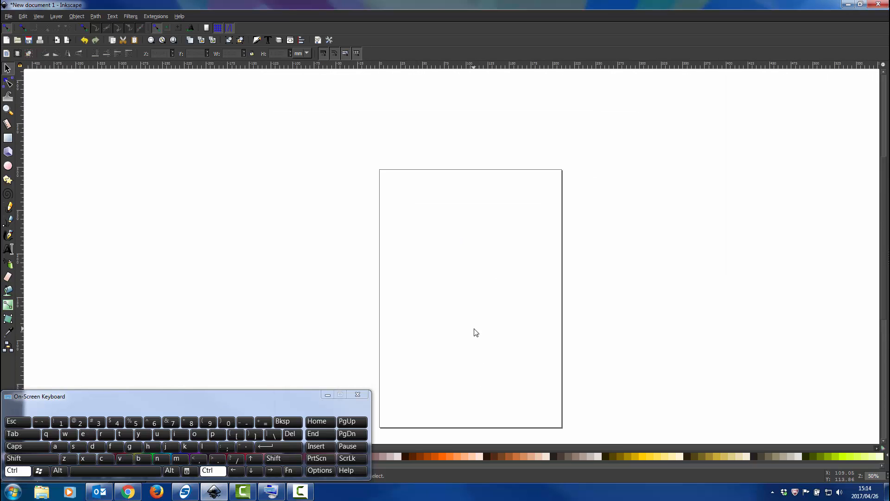
ctrl+scroll(474, 331, up, 2)
shift+scroll(476, 324, down, 8)
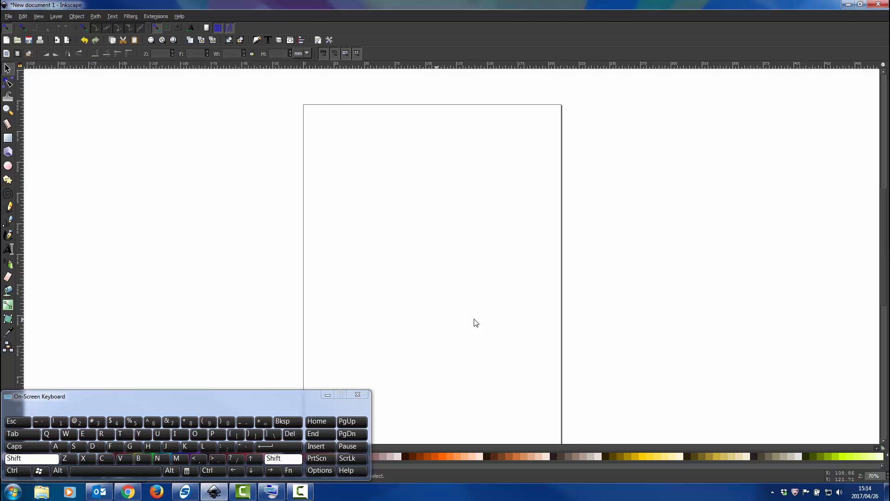
shift+scroll(475, 321, up, 4)
shift+scroll(475, 320, up, 12)
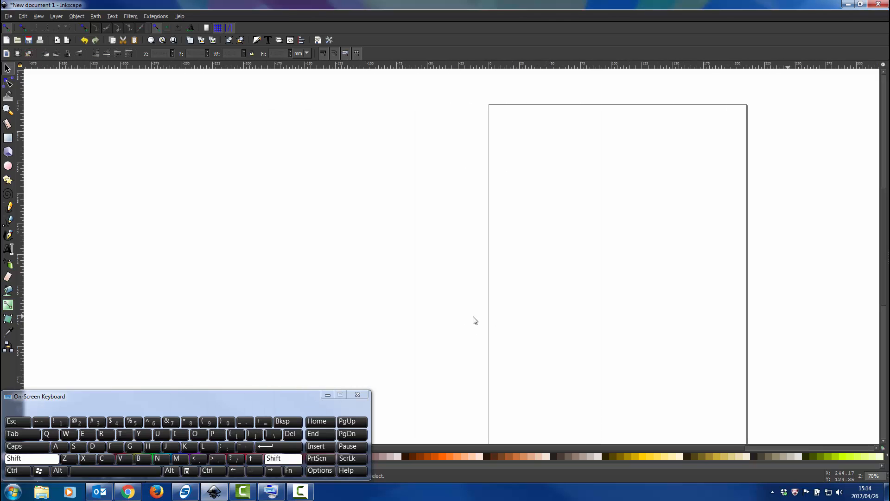
shift+scroll(474, 320, down, 12)
shift+scroll(475, 320, down, 2)
shift+scroll(475, 320, up, 7)
shift+scroll(474, 319, down, 4)
shift+scroll(474, 320, up, 6)
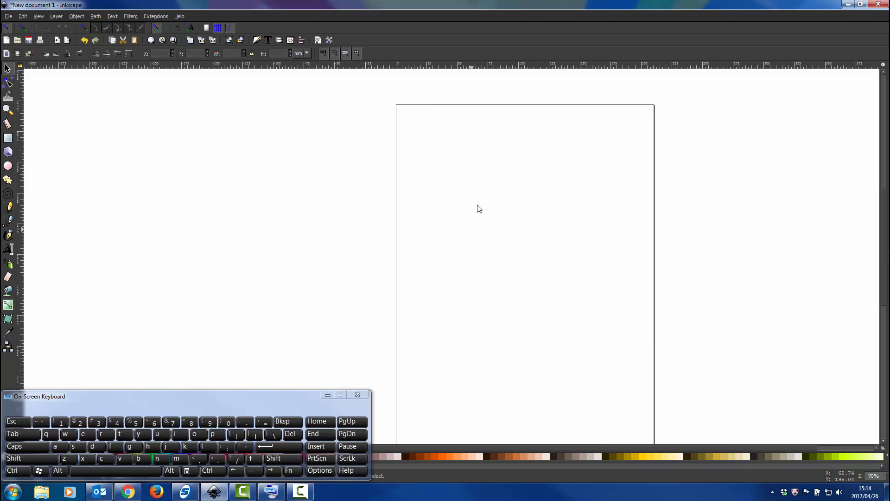
ctrl+scroll(513, 211, up, 1)
scroll(562, 253, up, 3)
shift+scroll(508, 252, down, 4)
shift+scroll(508, 253, down, 1)
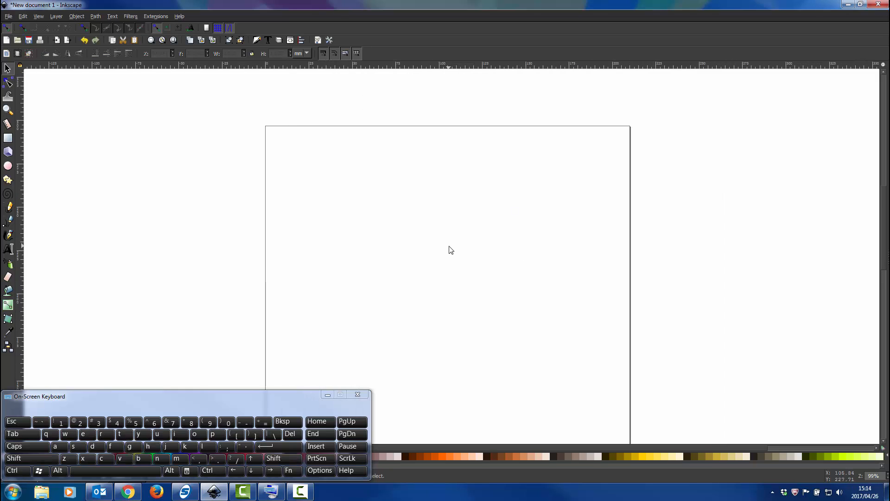
Draw a rectangle about 88 mm wide and 48 mm high on the upper part of the page and switch to the Selector tool.
click(8, 139)
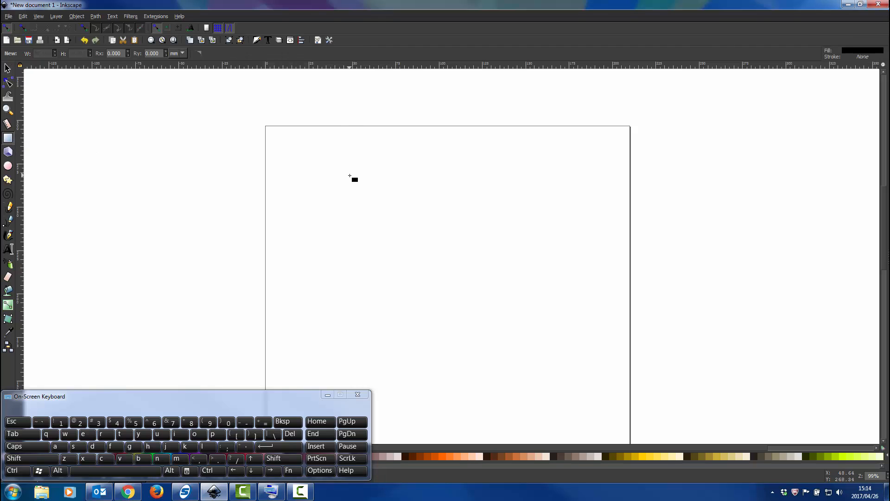
drag(345, 167, 499, 250)
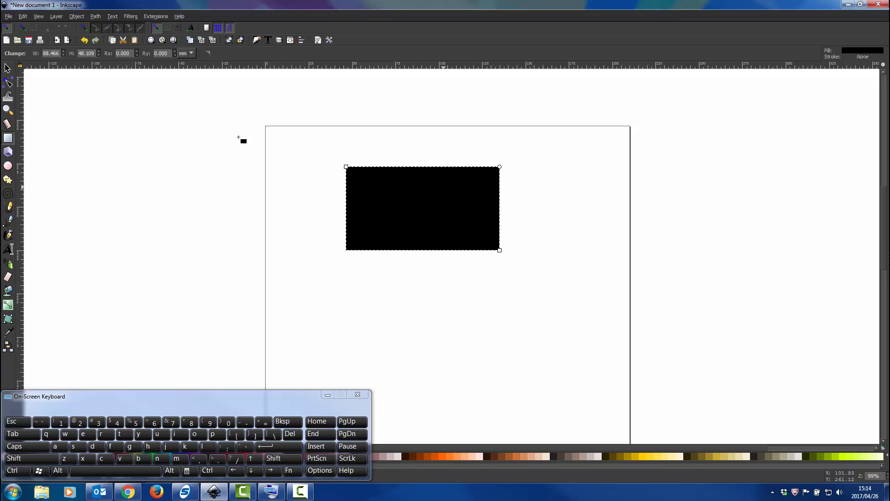
click(7, 68)
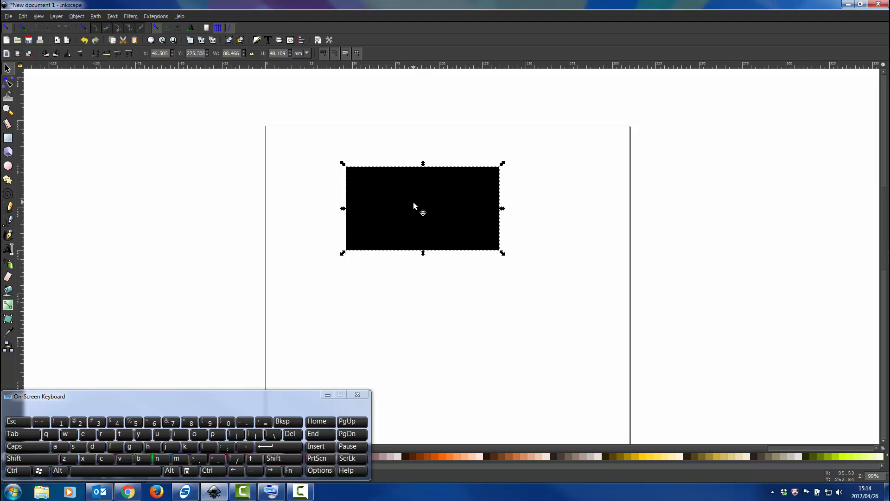
drag(291, 400, 291, 367)
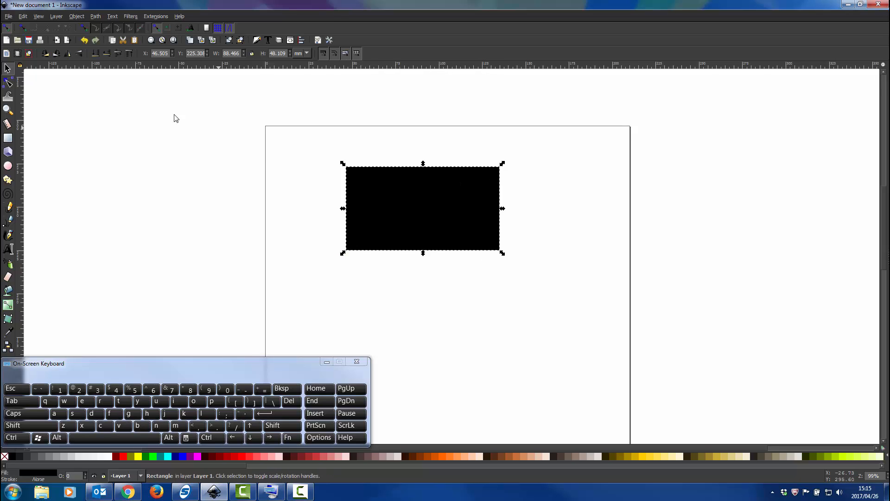
Open the Fill and Stroke dialog for the selected rectangle and show its fill settings.
click(76, 16)
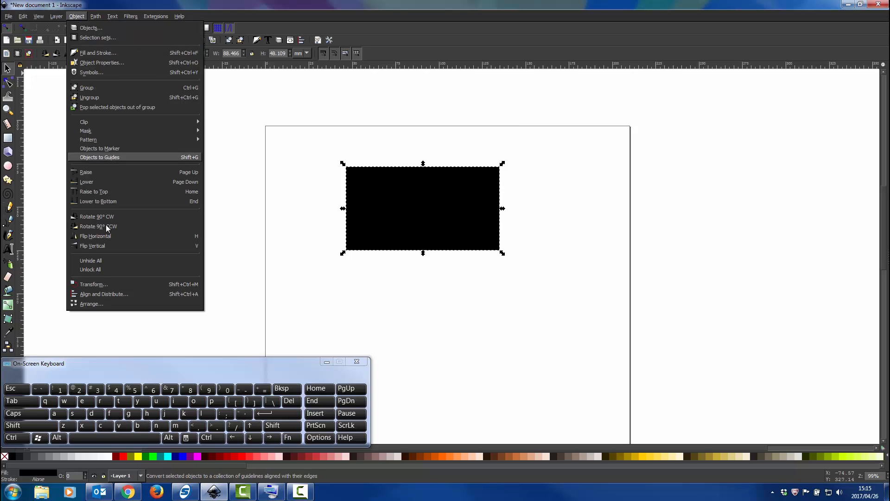
click(102, 53)
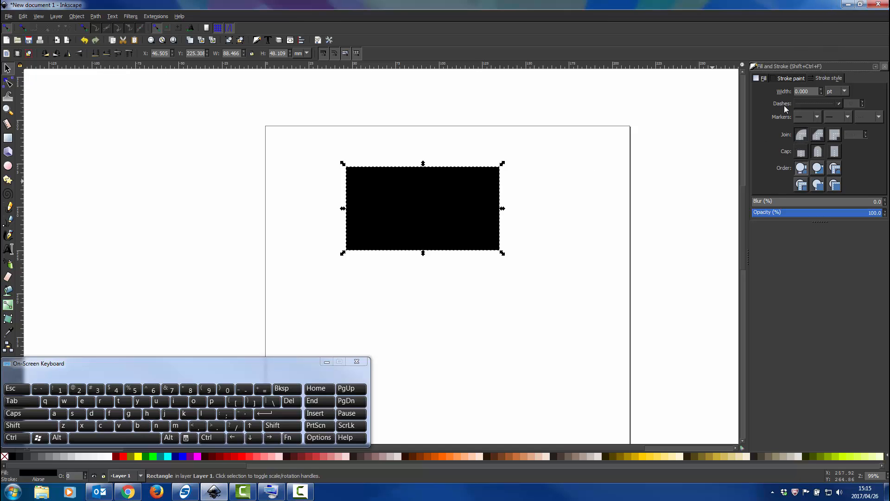
click(760, 78)
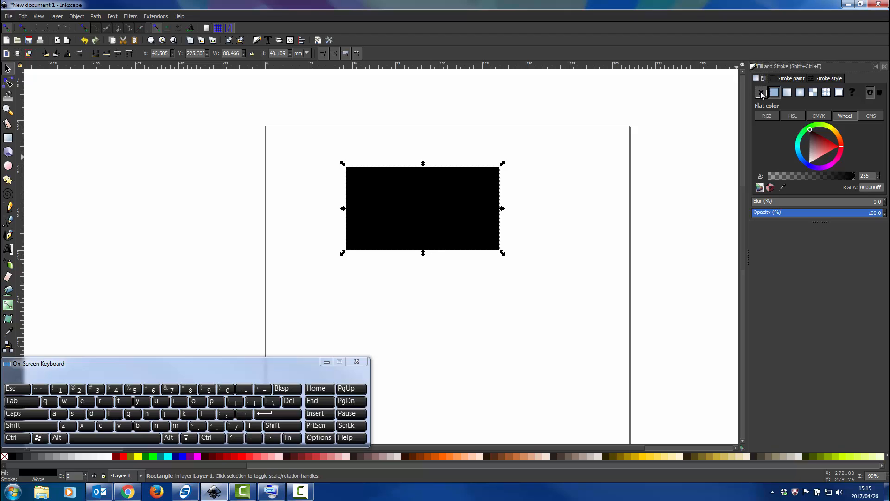
Try removing the rectangle's fill, restore the flat colour, and look through the RGB, HSL and Wheel colour modes.
click(761, 93)
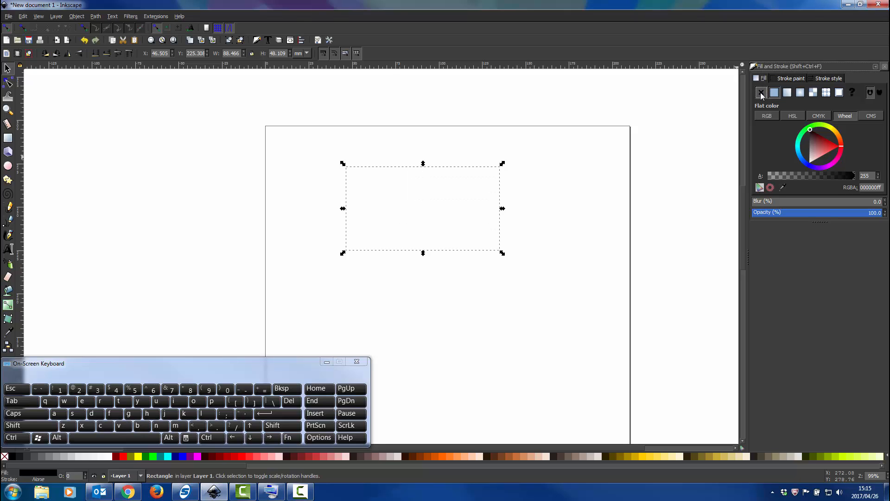
click(773, 93)
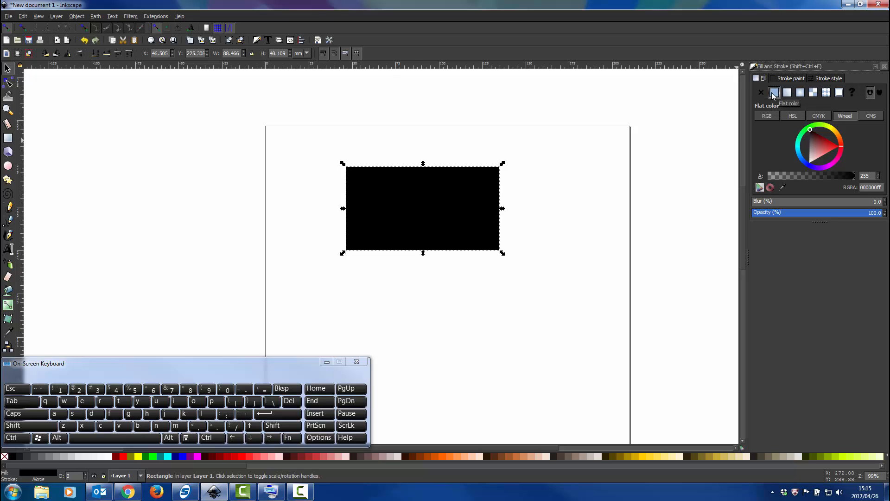
click(772, 115)
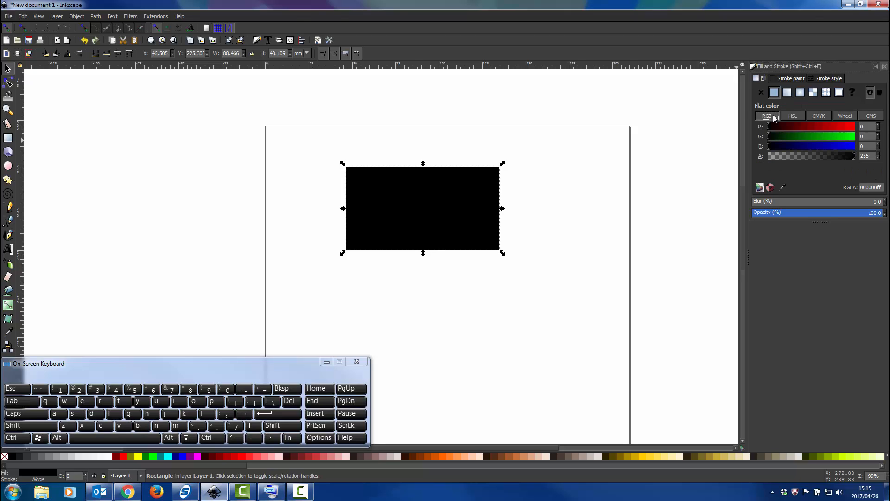
click(805, 116)
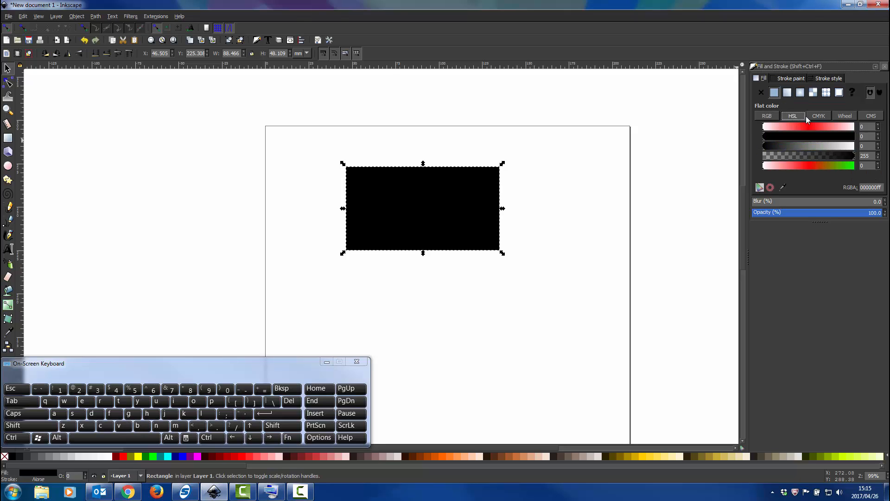
click(845, 115)
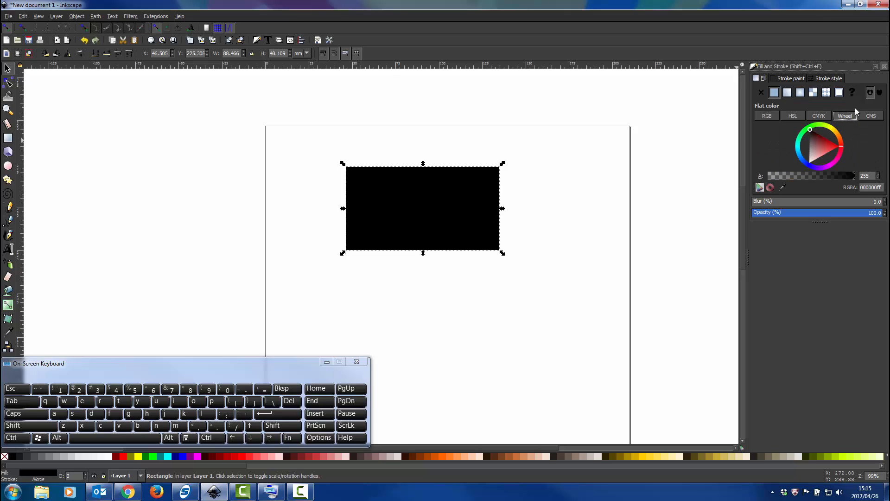
Try red, blue, white and black fills on the rectangle using the colour wheel.
click(832, 145)
drag(833, 146, 840, 146)
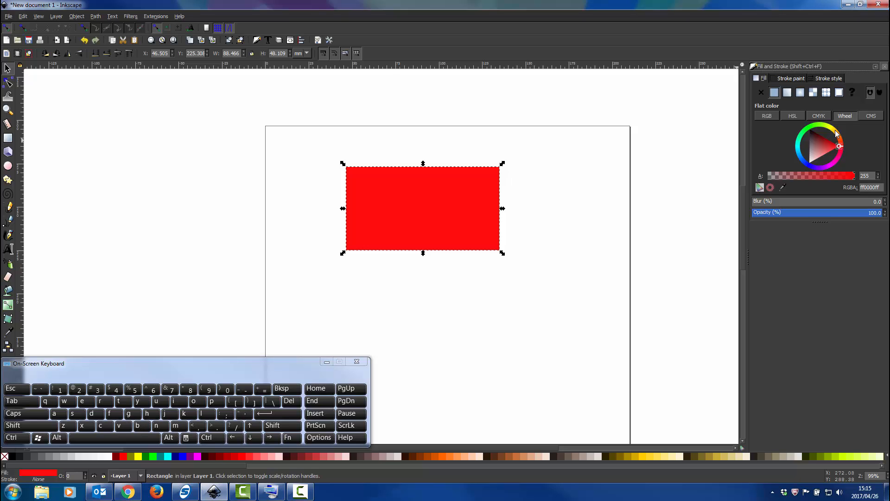
drag(833, 128, 805, 165)
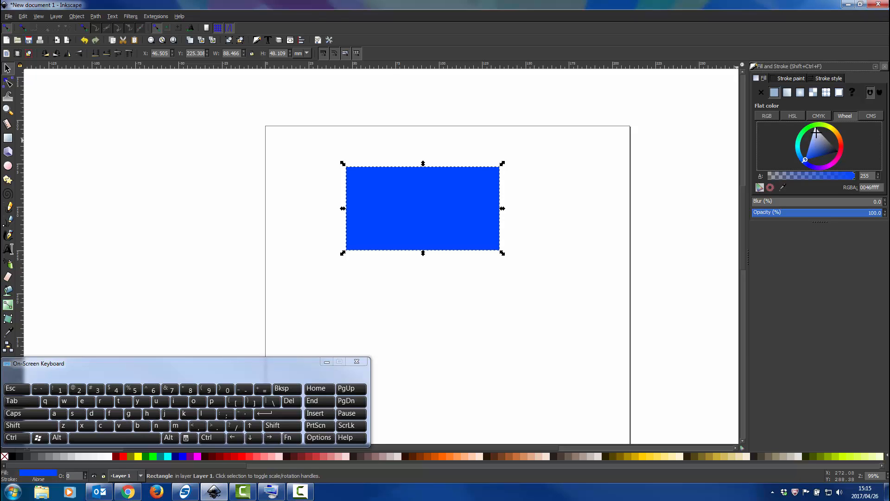
drag(816, 133, 816, 127)
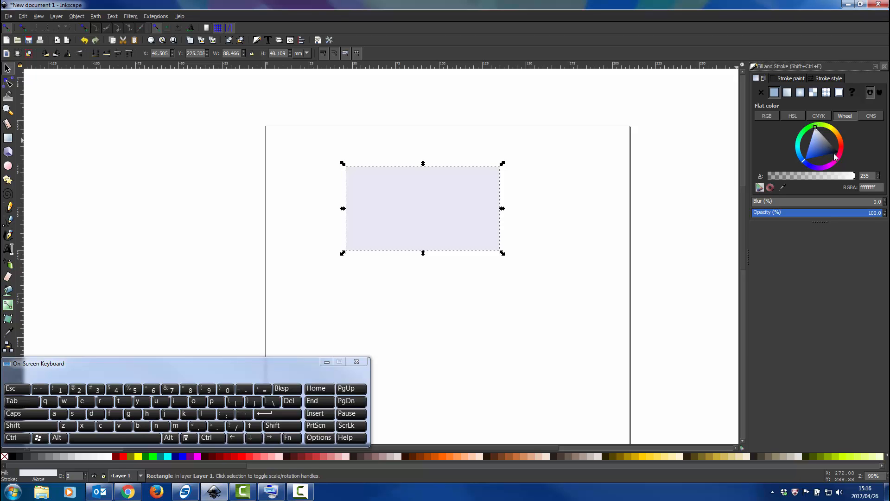
drag(835, 158, 852, 161)
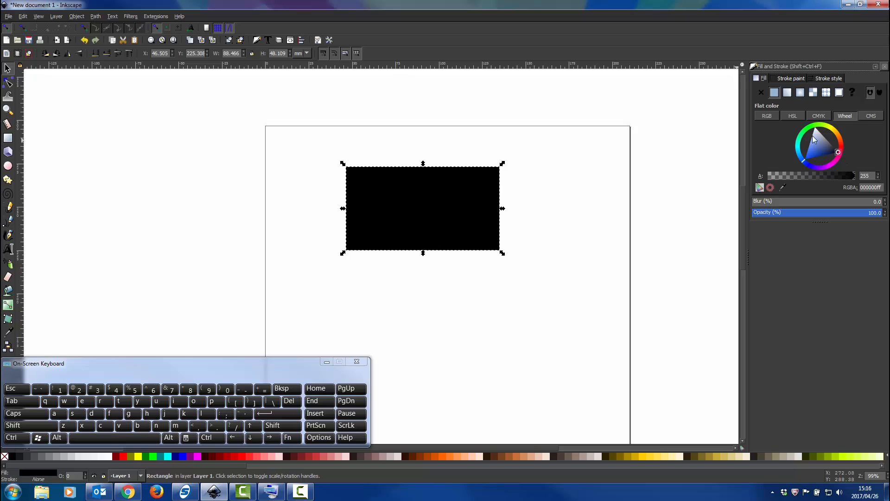
click(535, 210)
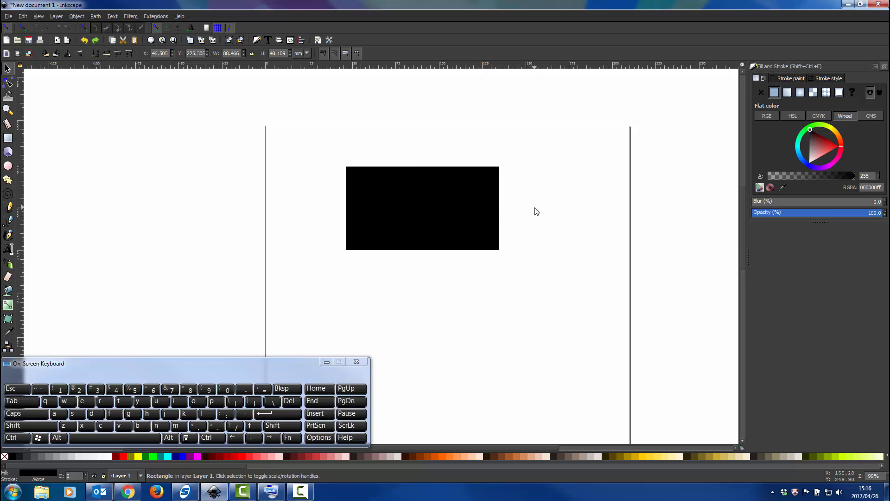
Select the rectangle and give it a flat black stroke.
click(457, 208)
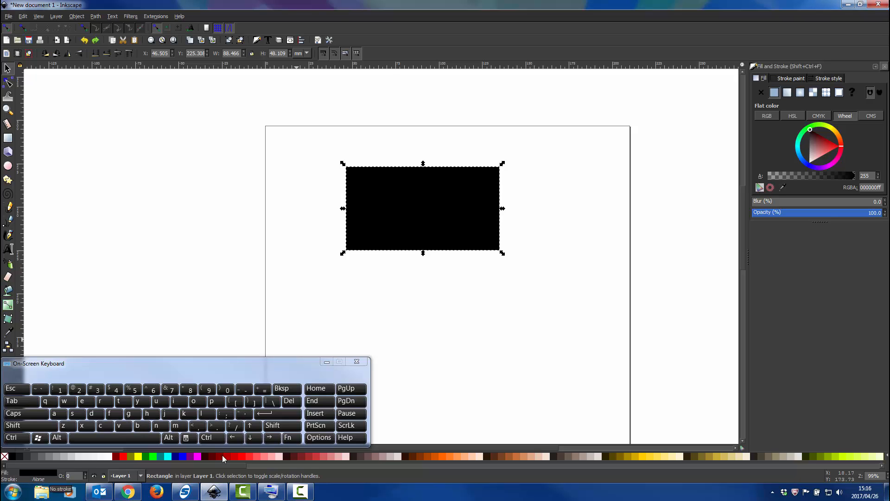
click(794, 80)
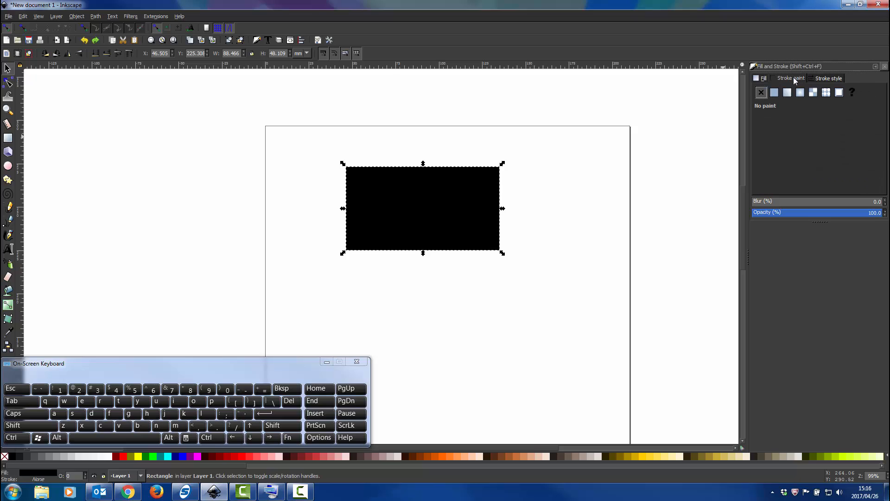
click(776, 94)
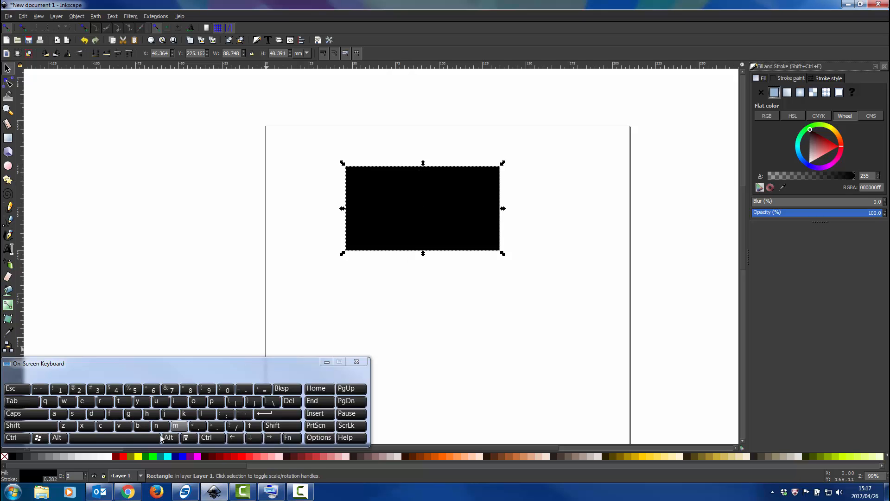
Try a red fill on the rectangle from the colour palette and settle on white.
click(110, 459)
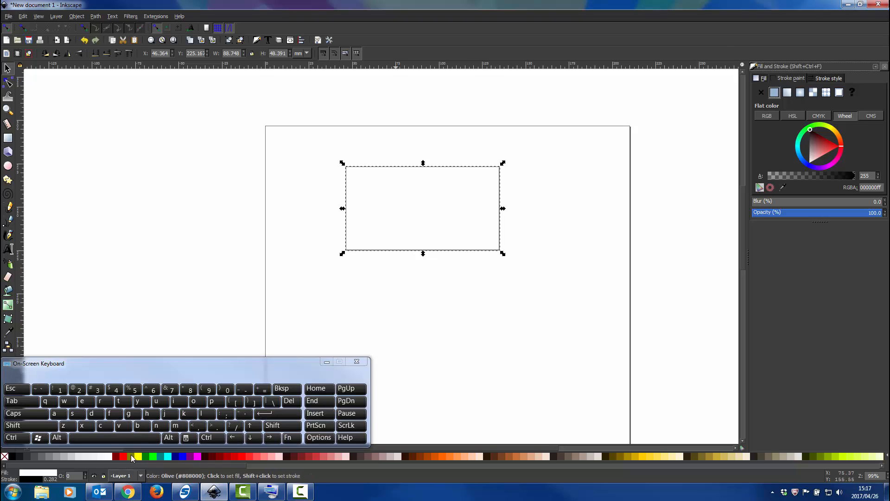
click(123, 458)
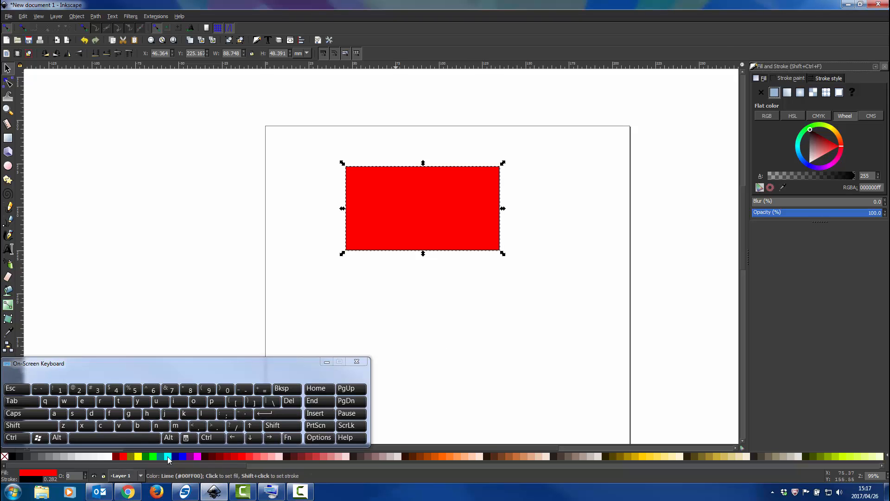
click(110, 457)
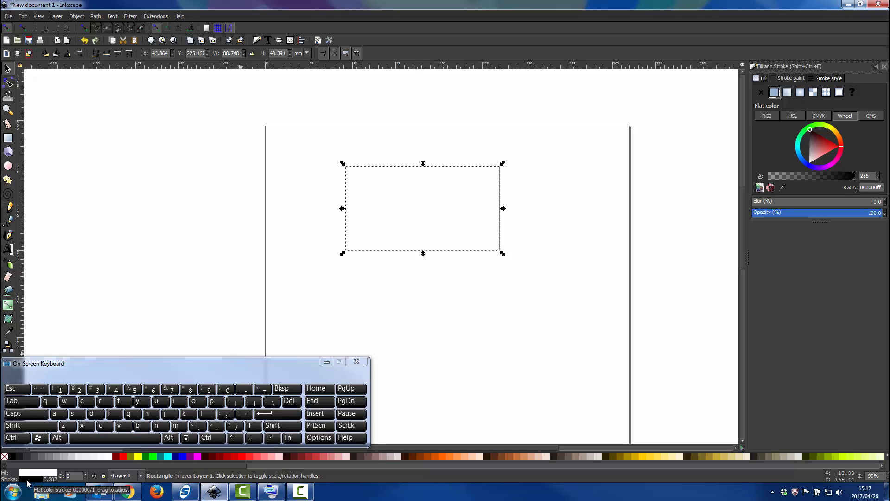
Try a red stroke on the white rectangle and return the stroke colour to black.
shift+click(123, 457)
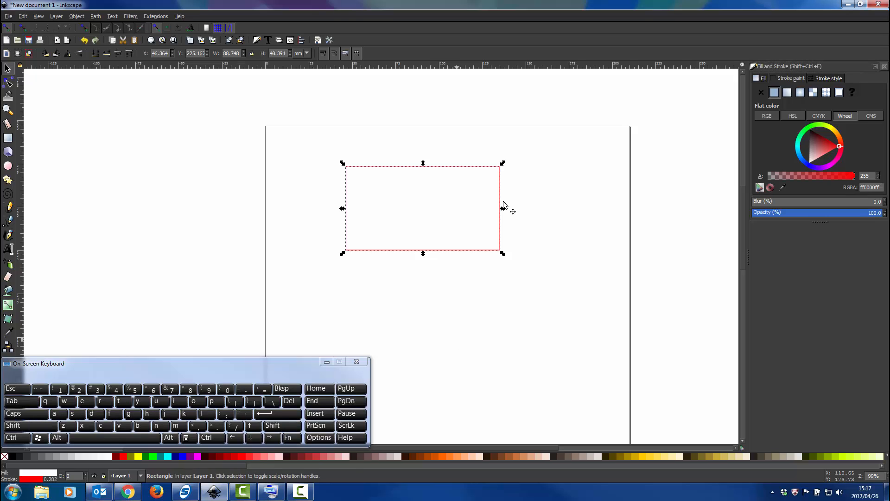
click(504, 204)
click(486, 165)
shift+click(14, 457)
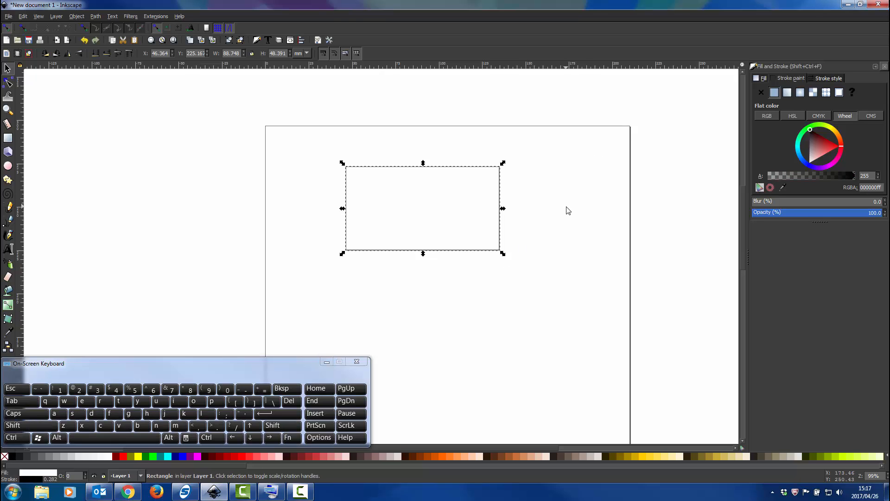
Try a 1.8 pt stroke width on the rectangle, browse the dash patterns, and return the width to 0.8 pt.
click(828, 78)
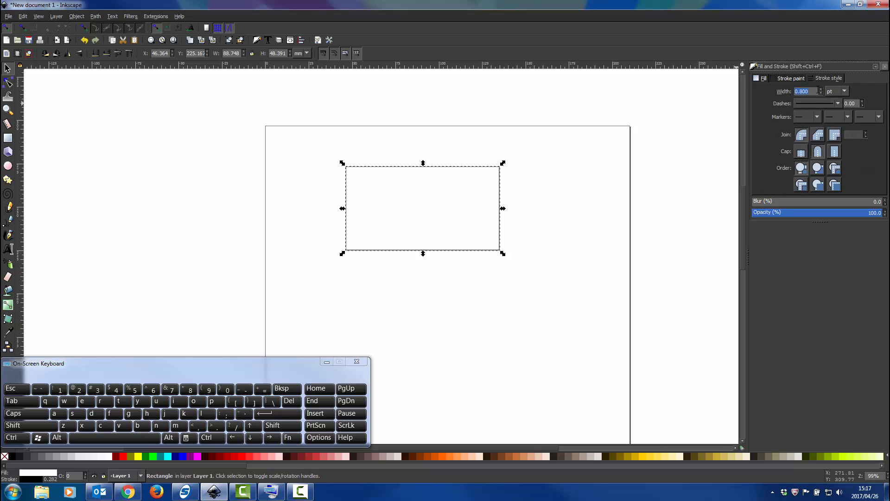
click(820, 90)
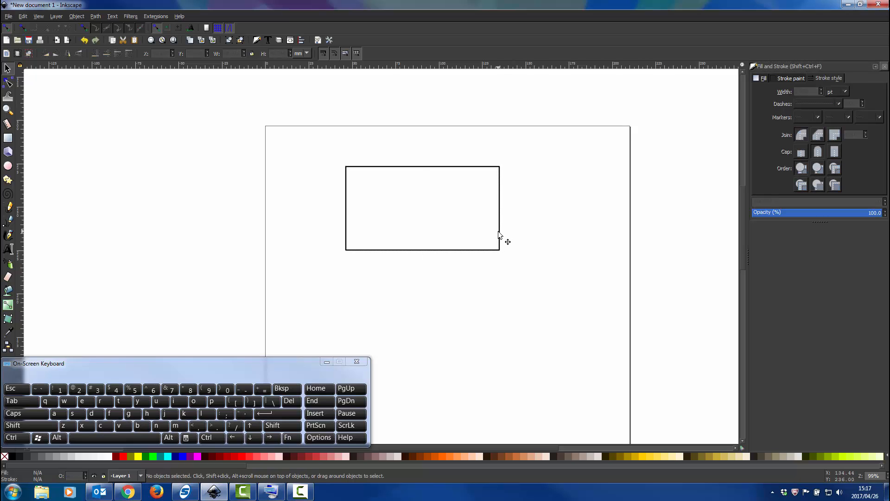
click(839, 103)
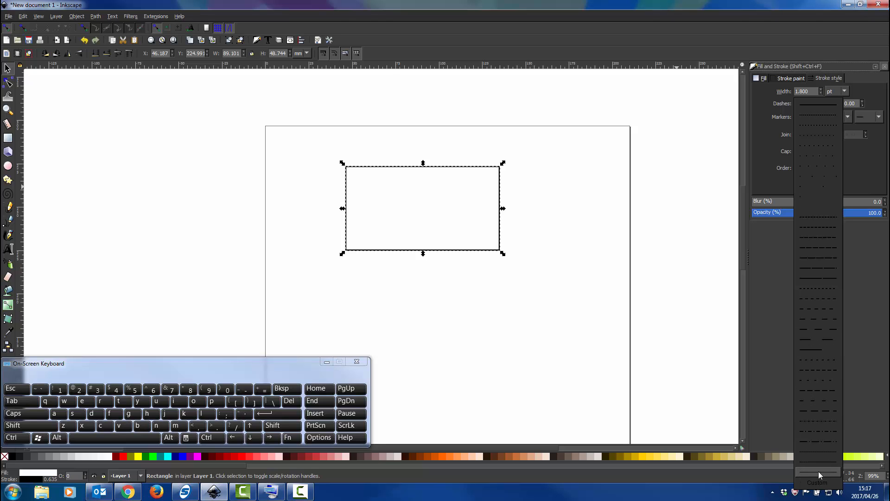
click(839, 102)
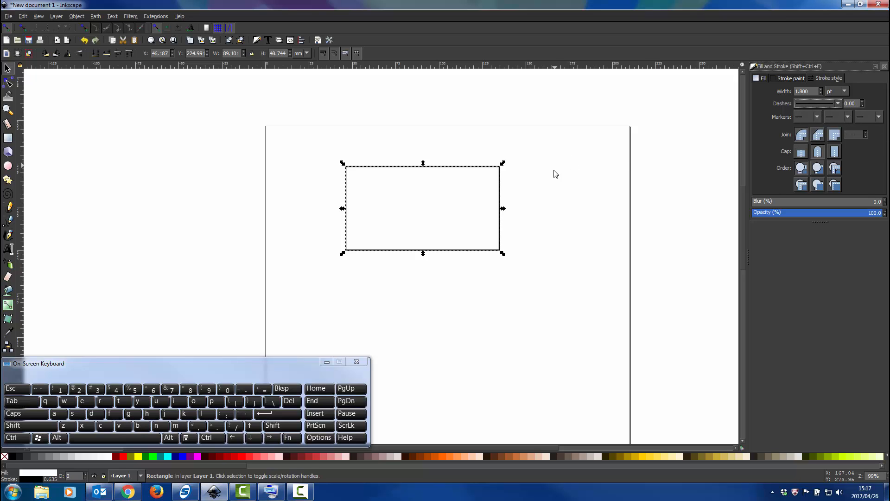
double_click(812, 93)
text(0.8)
key(Return)
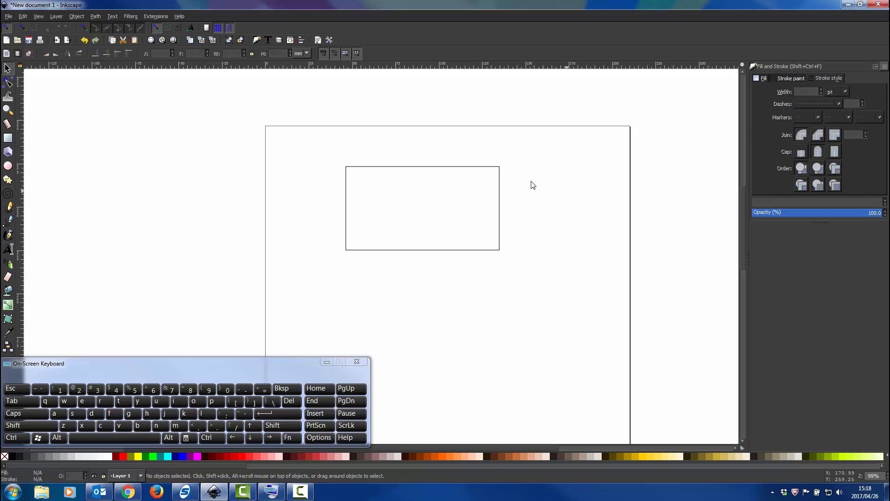
Shift and rescale the rectangle to about 76 × 48 mm and set its stroke width back to 0.8 pt.
drag(501, 166, 517, 164)
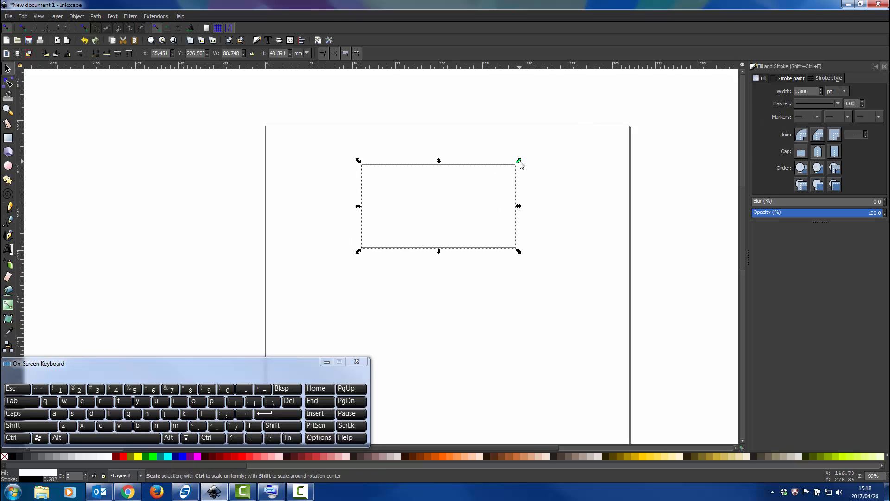
mouse_move(513, 171)
mouse_down()
mouse_move(457, 206)
mouse_move(509, 153)
mouse_move(547, 156)
mouse_move(477, 159)
mouse_move(486, 167)
mouse_up()
drag(487, 252, 583, 354)
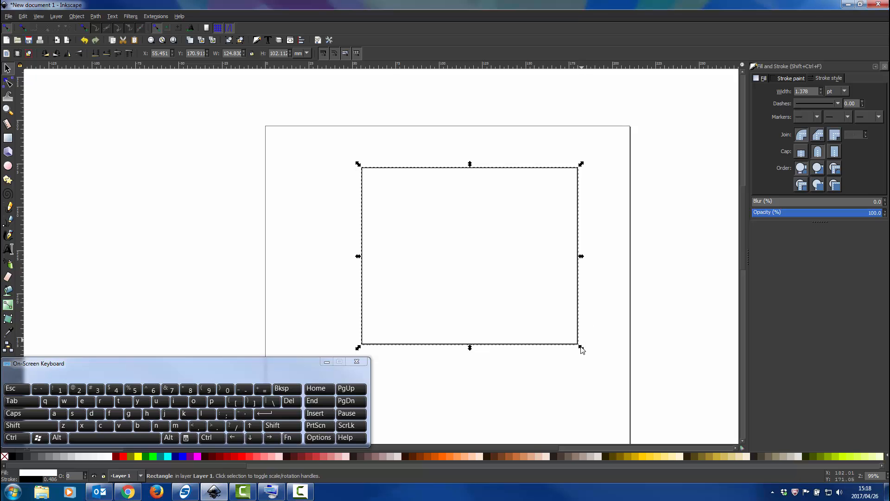
drag(580, 349, 495, 253)
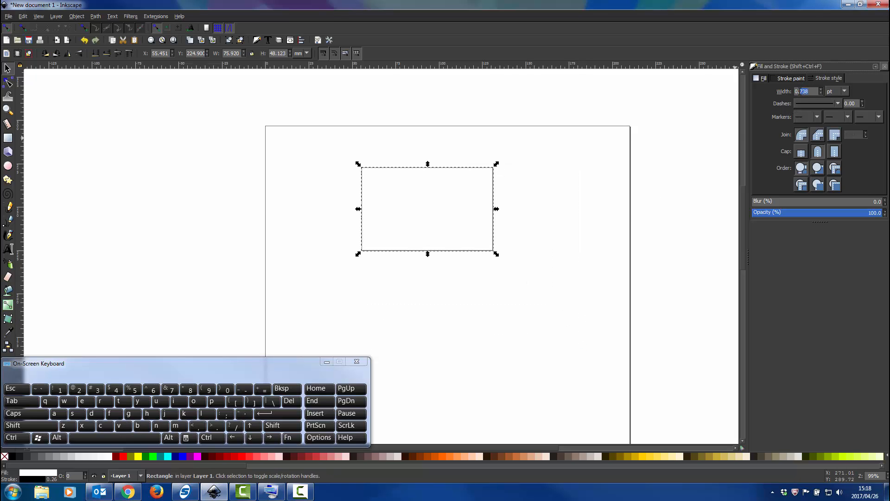
text(8)
key(Return)
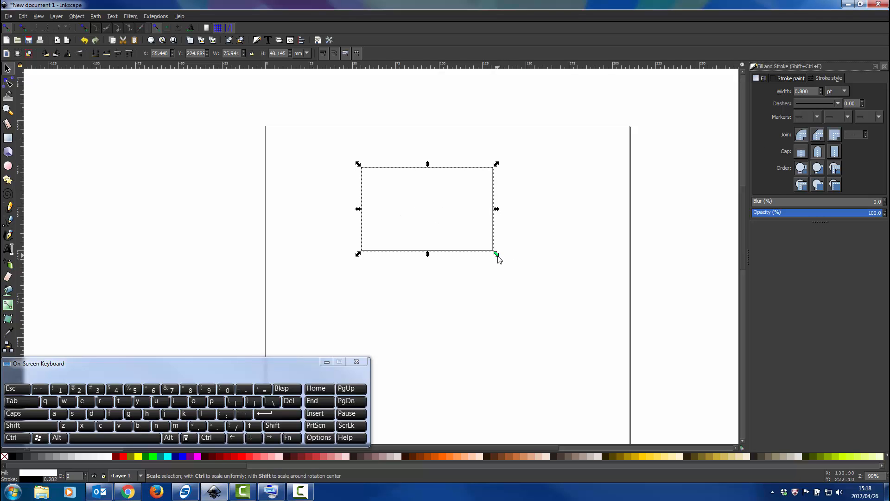
Scale the rectangle up to about 105 × 74 mm and reset its stroke width to 0.8 pt.
drag(497, 256, 548, 304)
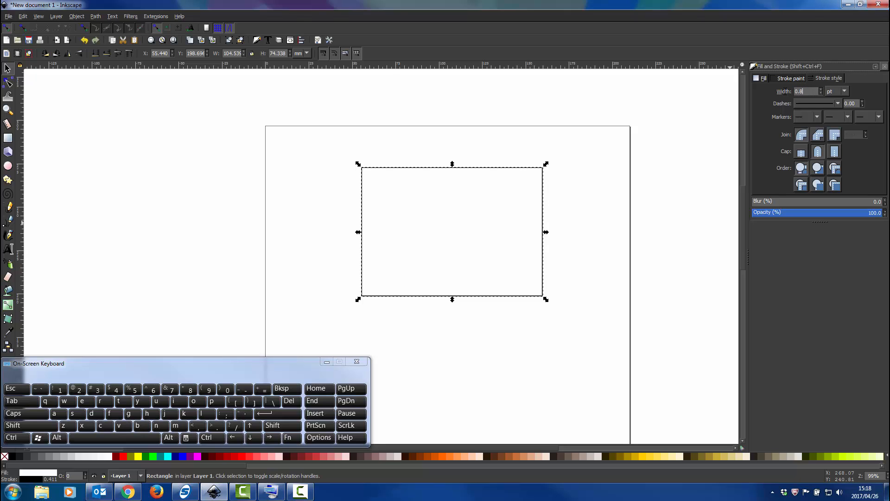
text(0.8)
key(Return)
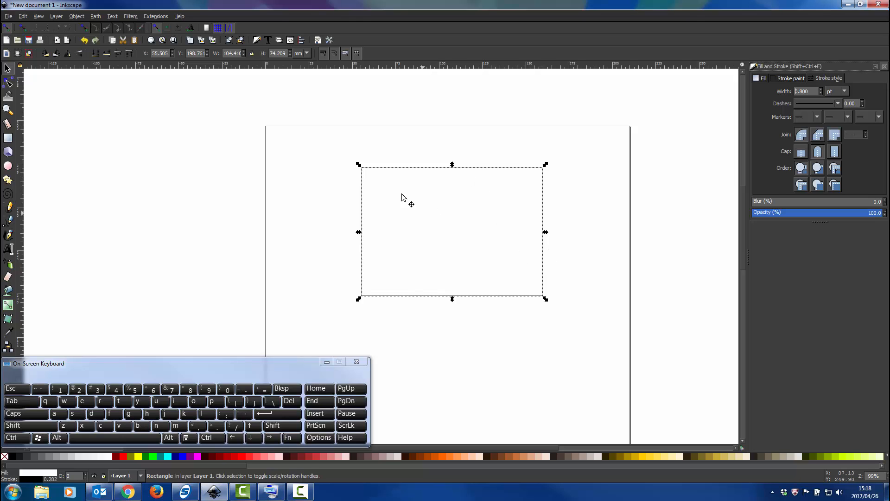
Resize the rectangle by its corner nodes to about 47 × 26 mm and try its corner-rounding handle.
click(8, 83)
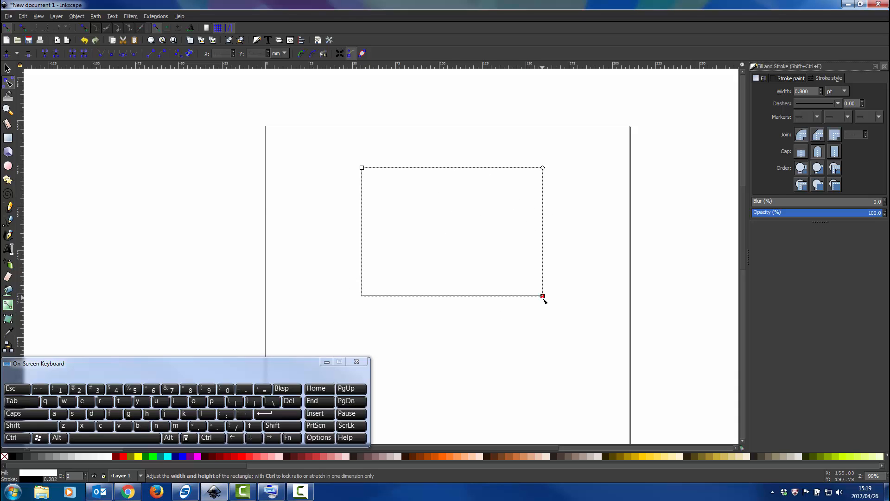
drag(542, 295, 453, 219)
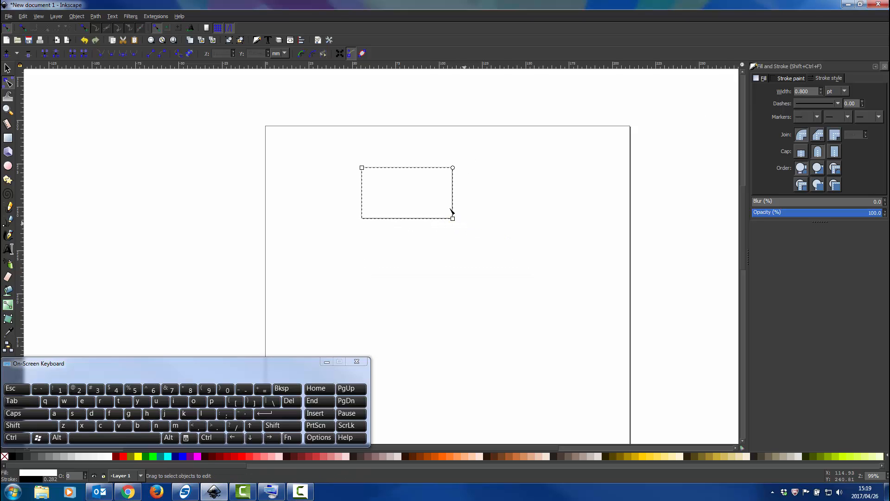
drag(362, 167, 389, 165)
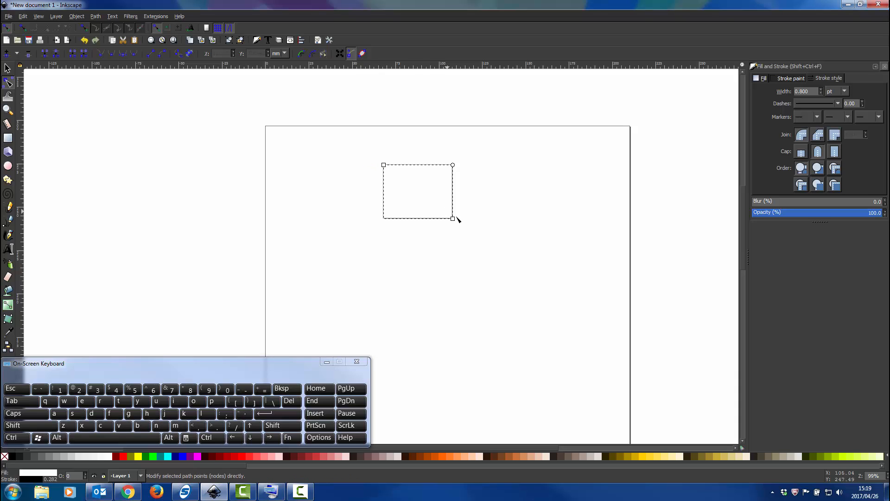
drag(454, 218, 478, 211)
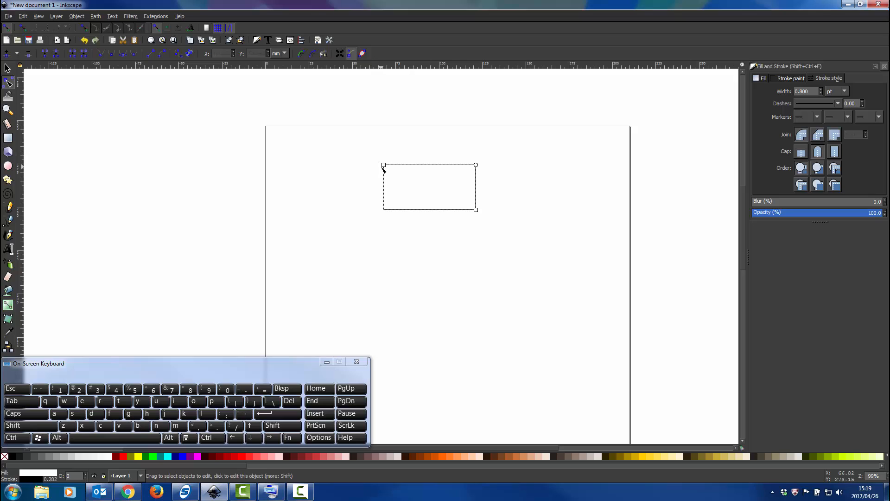
drag(383, 165, 394, 165)
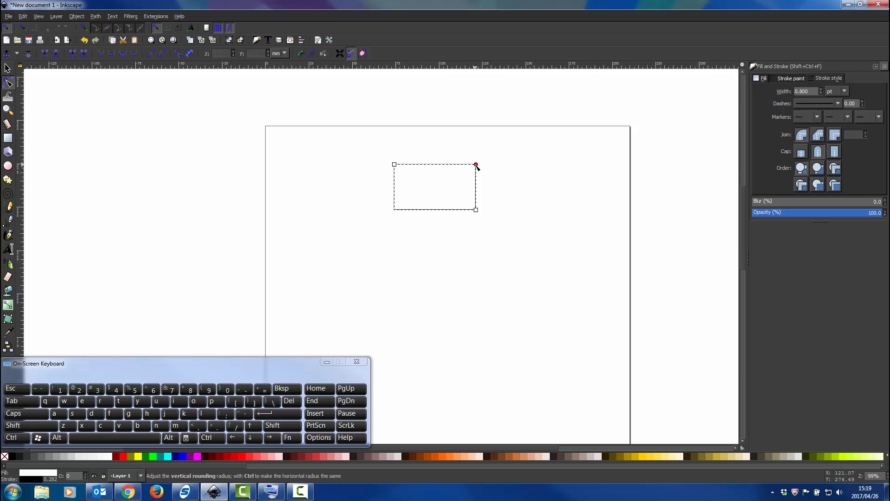
drag(476, 164, 476, 168)
drag(476, 172, 479, 160)
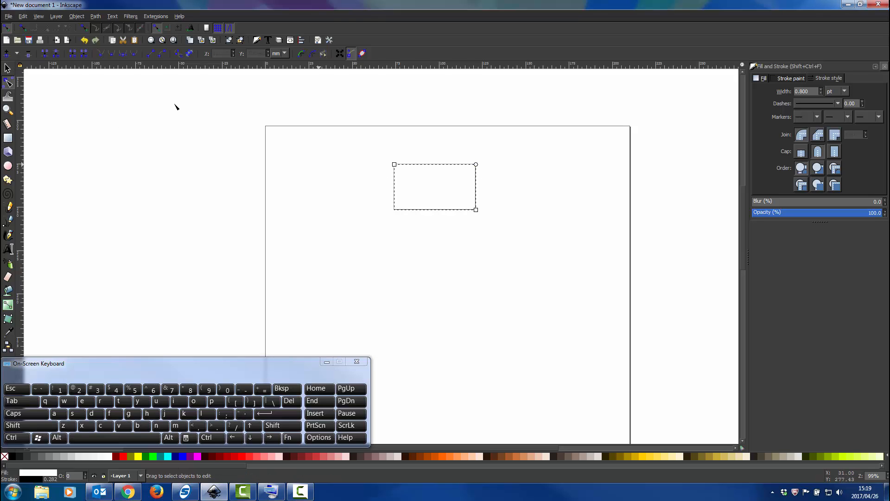
Move the rectangle slightly to the right on the page and deselect it.
click(7, 68)
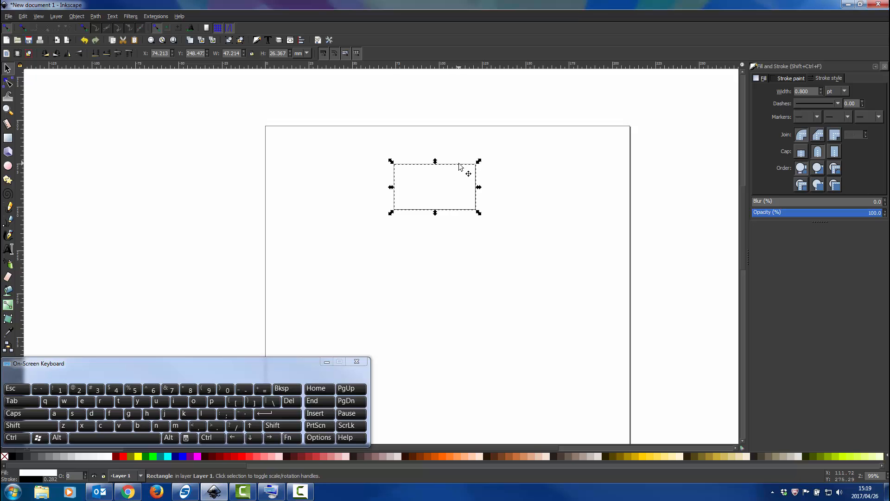
drag(461, 167, 480, 162)
click(552, 212)
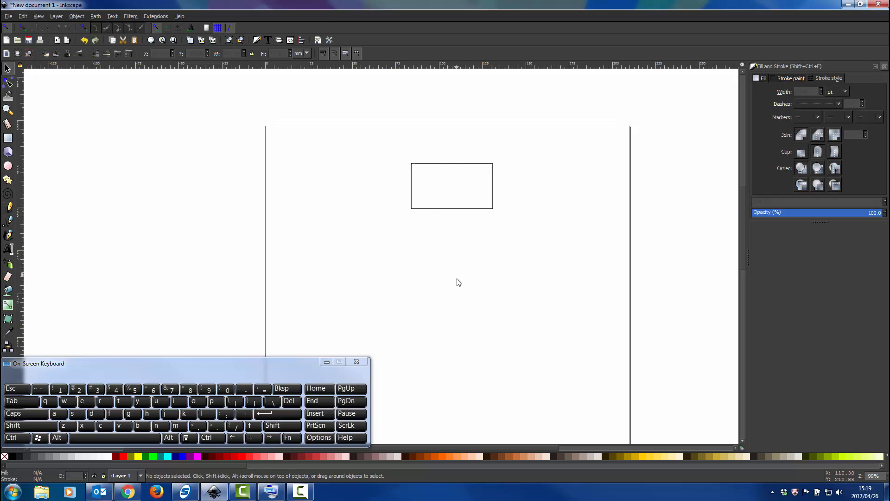
Draw a vertical straight line about 30 mm long to the right of the rectangle with the Bezier tool.
click(7, 222)
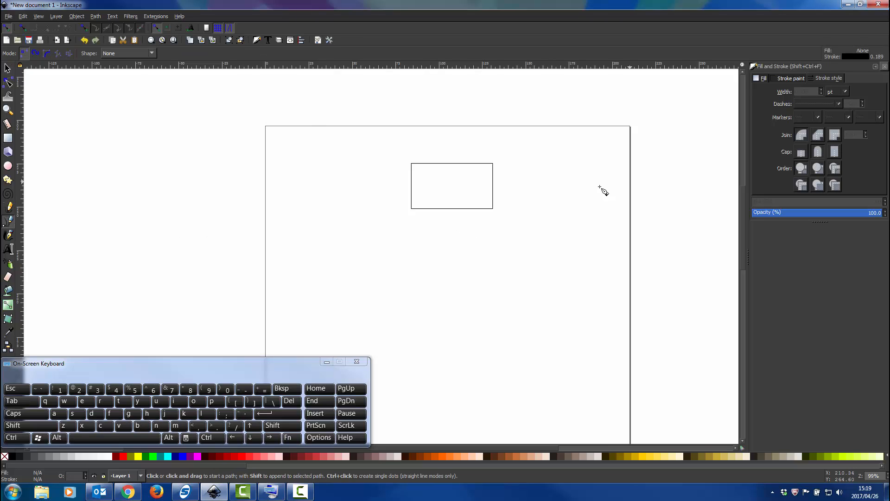
click(568, 183)
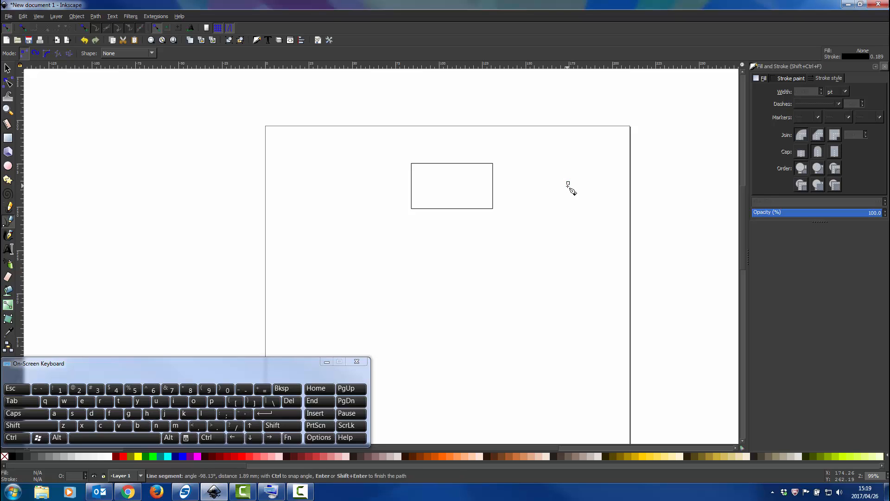
double_click(567, 234)
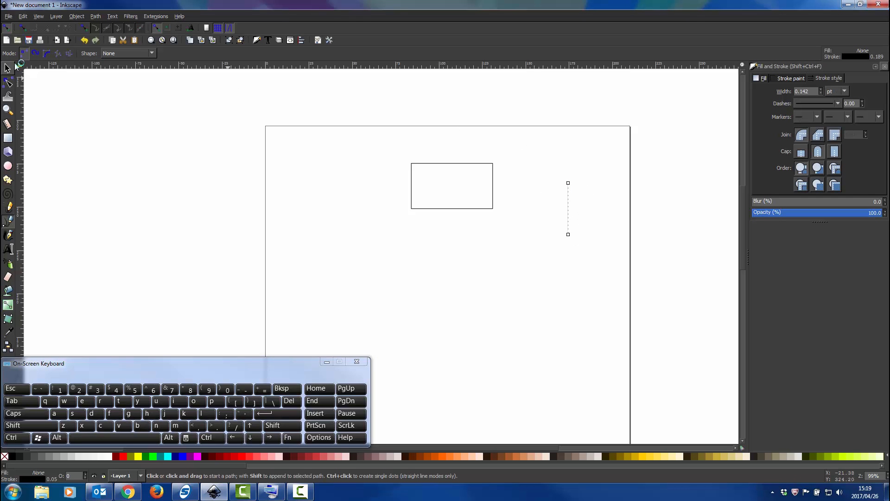
Move the vertical line slightly up and left, and set its stroke width to 0.8 pt.
click(8, 68)
ctrl+scroll(578, 203, up, 3)
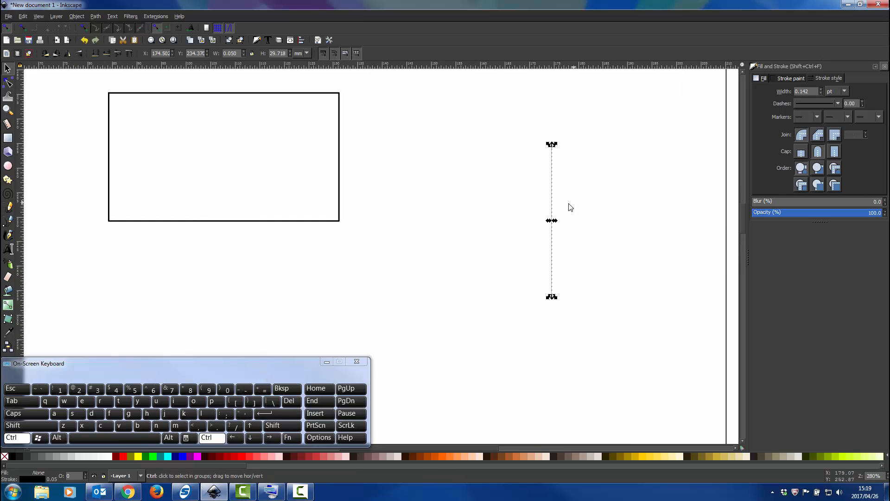
scroll(570, 207, up, 1)
drag(552, 207, 540, 180)
scroll(540, 181, down, 2)
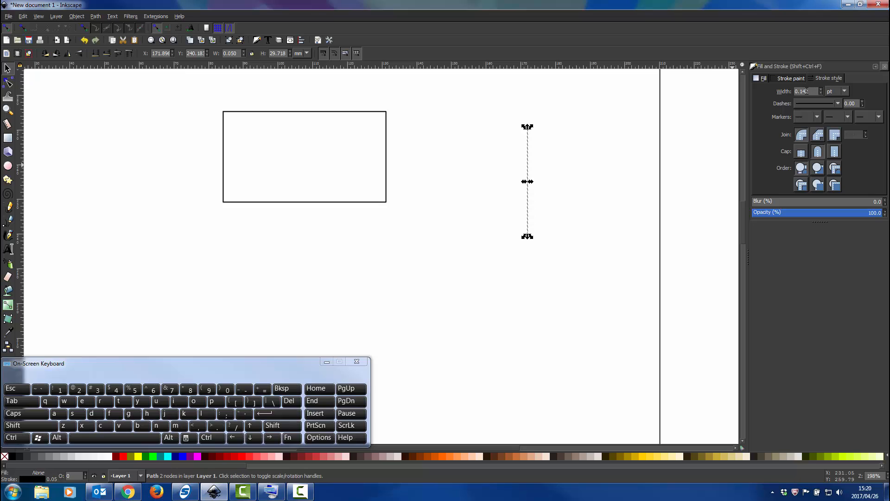
double_click(806, 91)
key(Return)
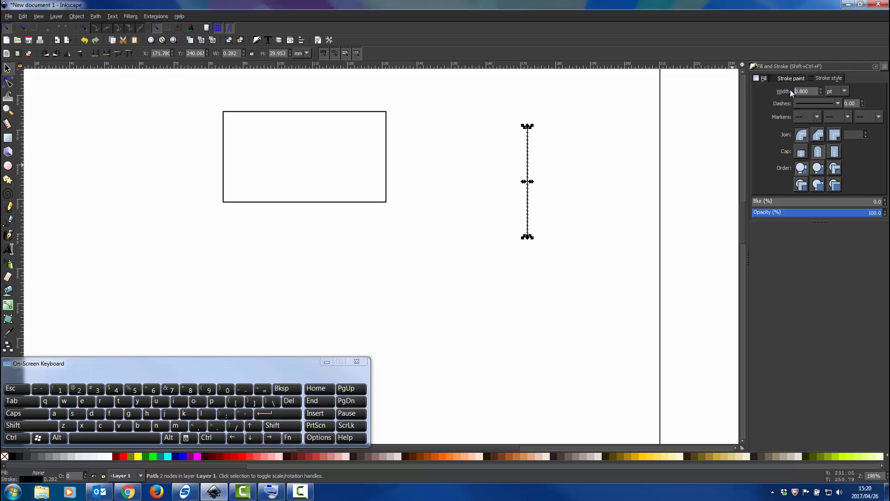
click(533, 145)
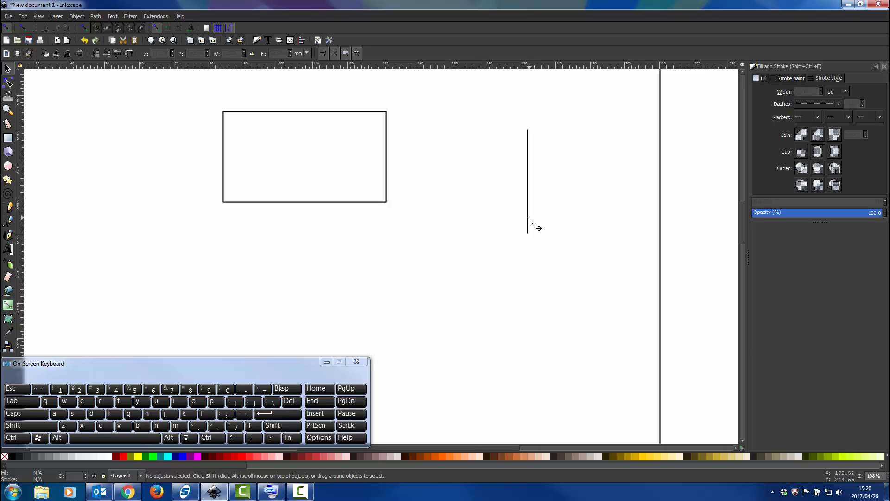
Draw an open path of straight segments with eight nodes below the rectangle, about 76 × 46 mm overall, using the Bezier tool.
click(9, 222)
scroll(527, 213, down, 1)
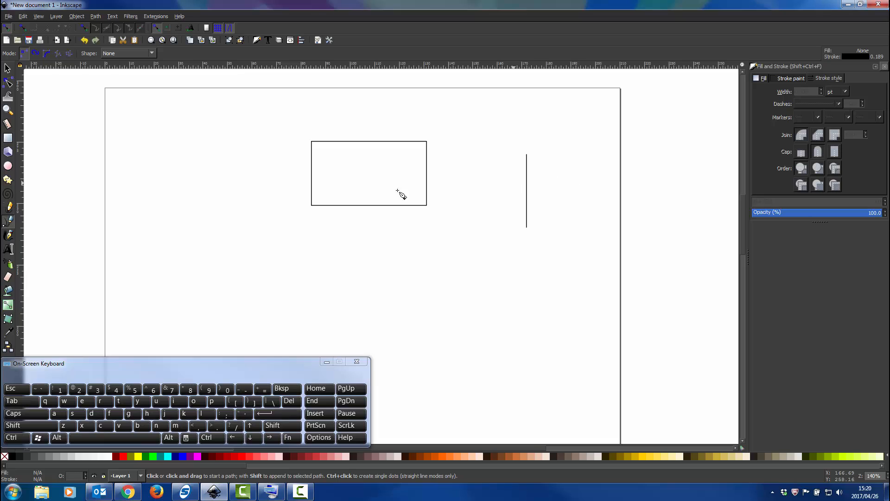
scroll(492, 213, down, 1)
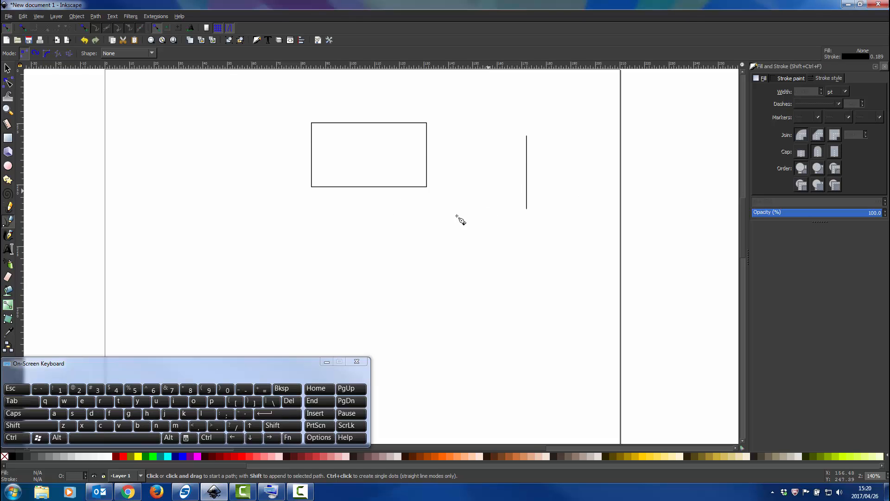
click(313, 216)
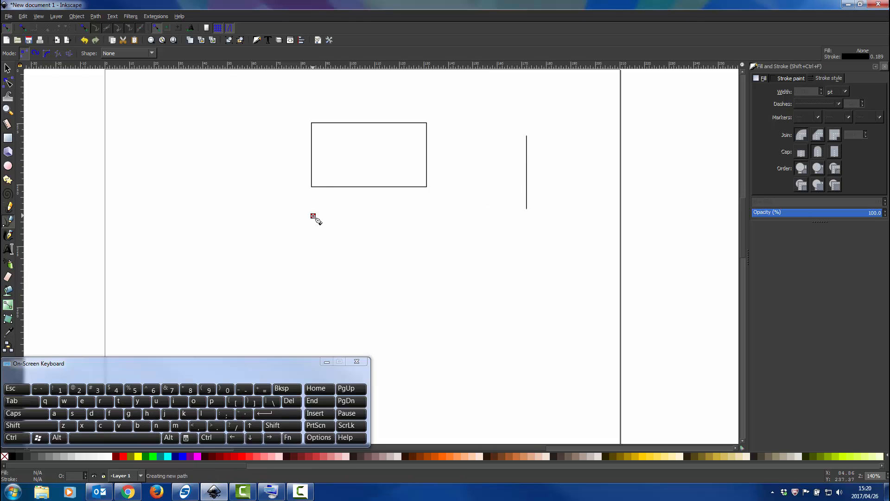
click(313, 267)
click(428, 266)
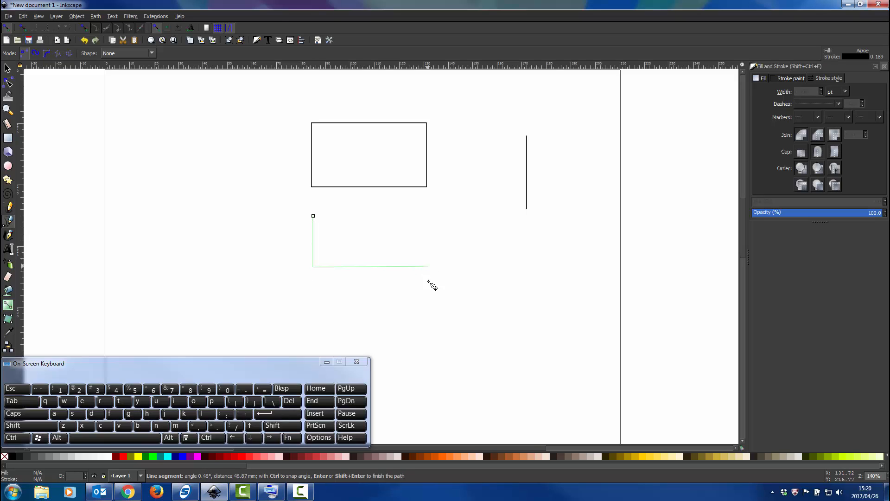
click(430, 320)
click(497, 327)
click(499, 258)
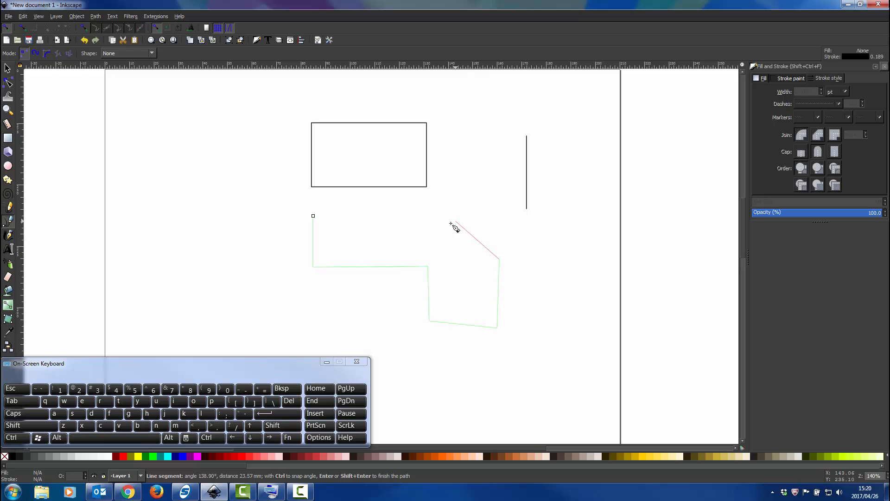
click(455, 222)
double_click(368, 228)
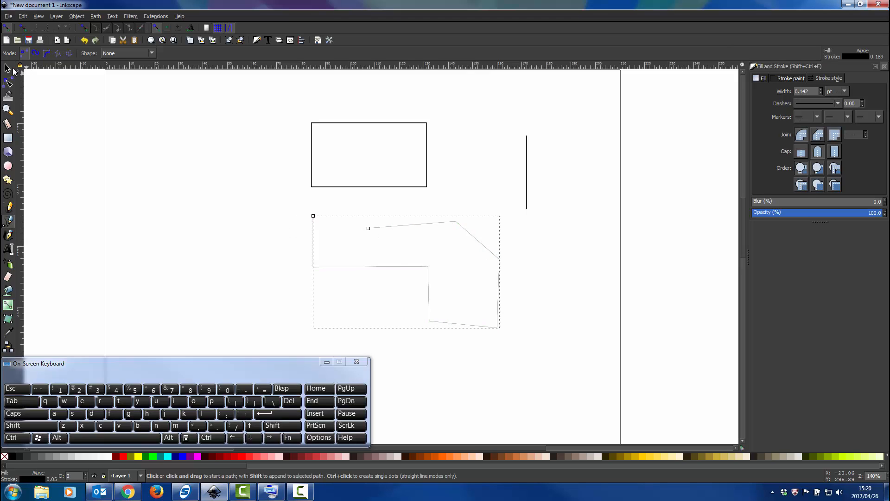
Move the second node of the open path down and to the left with the node editing tool.
click(13, 69)
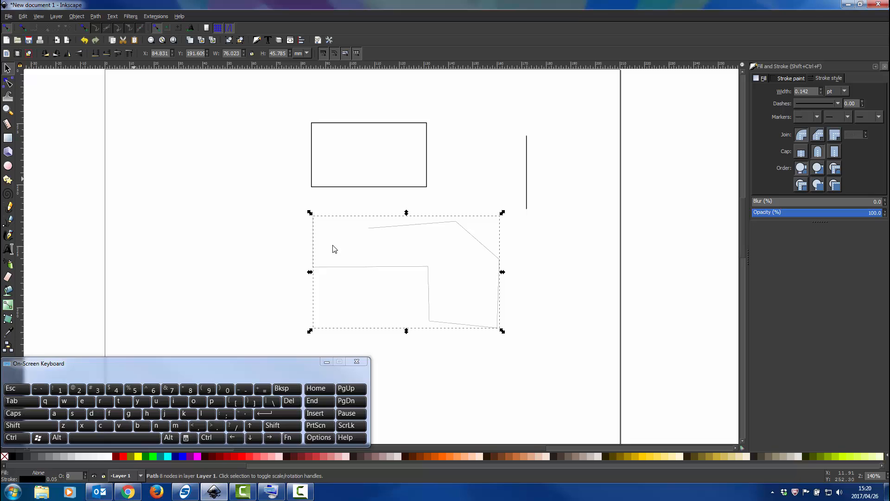
click(8, 83)
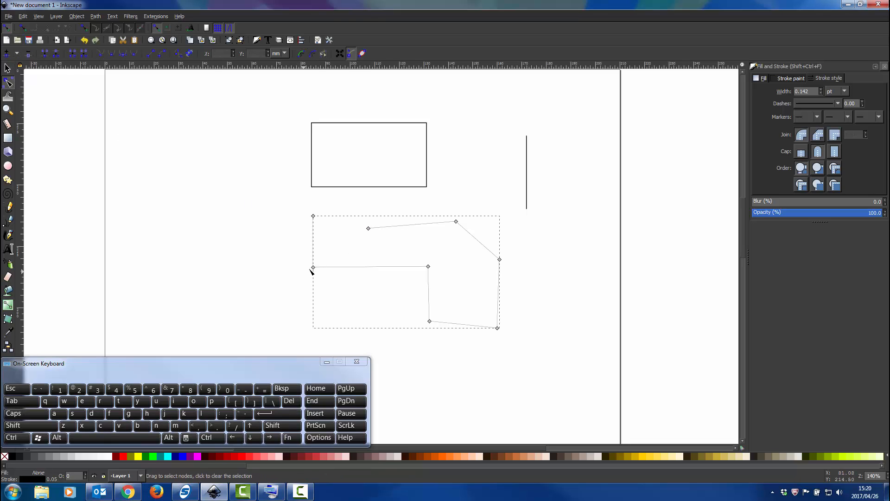
drag(313, 269, 296, 281)
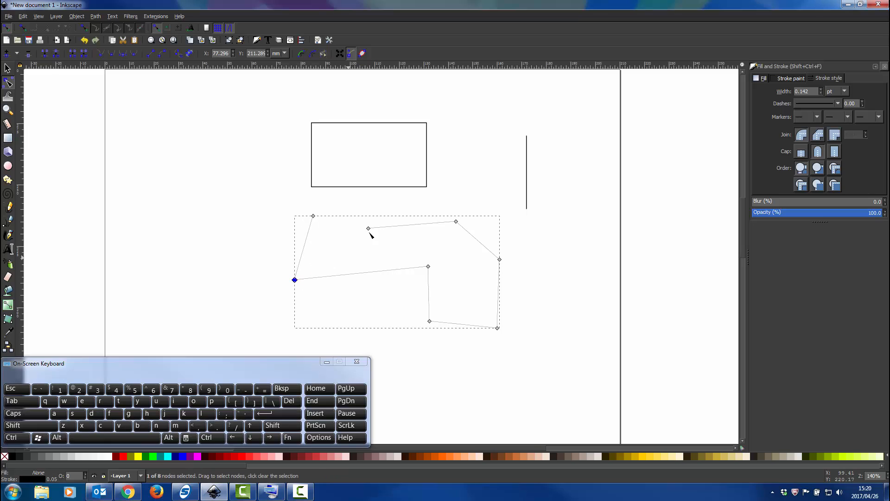
Move the open path's upper end node up, its neighbouring node down and left, and the inner corner node down and left.
drag(371, 231, 376, 207)
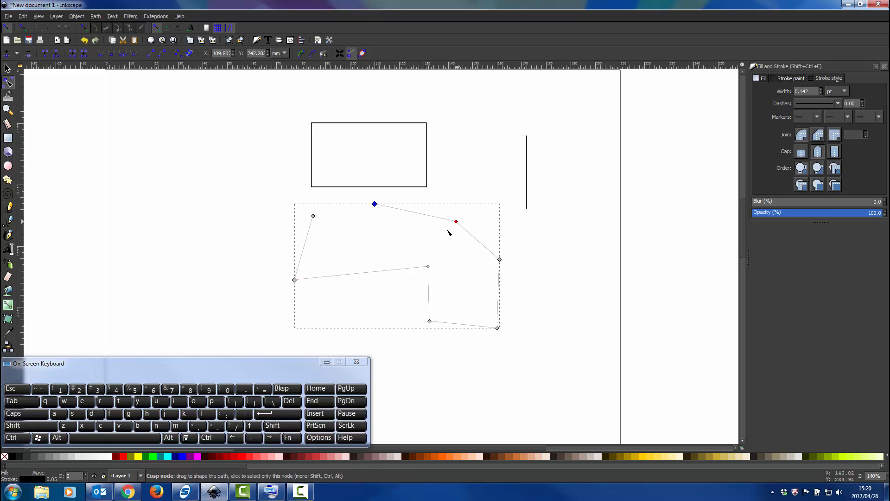
drag(457, 223, 430, 236)
drag(428, 268, 370, 297)
Delete the moved inner node and bend the resulting segment into an S-curve using its two handles.
key(Delete)
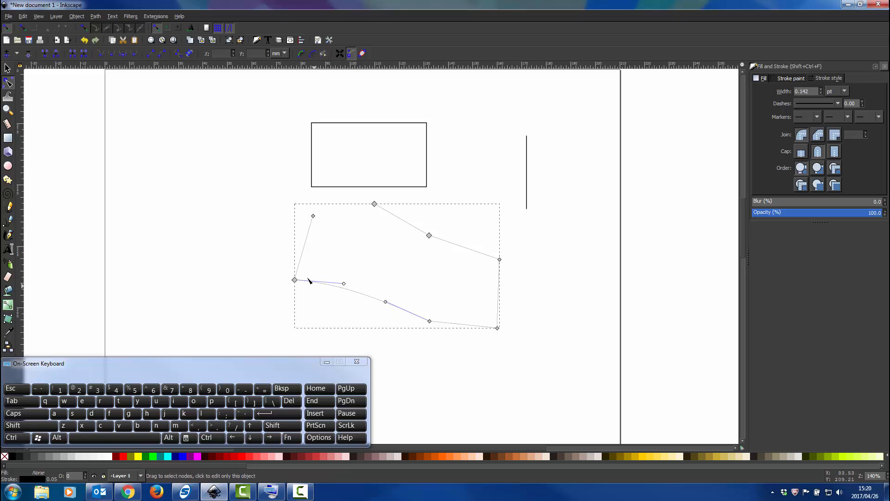
drag(343, 284, 344, 270)
drag(385, 301, 385, 332)
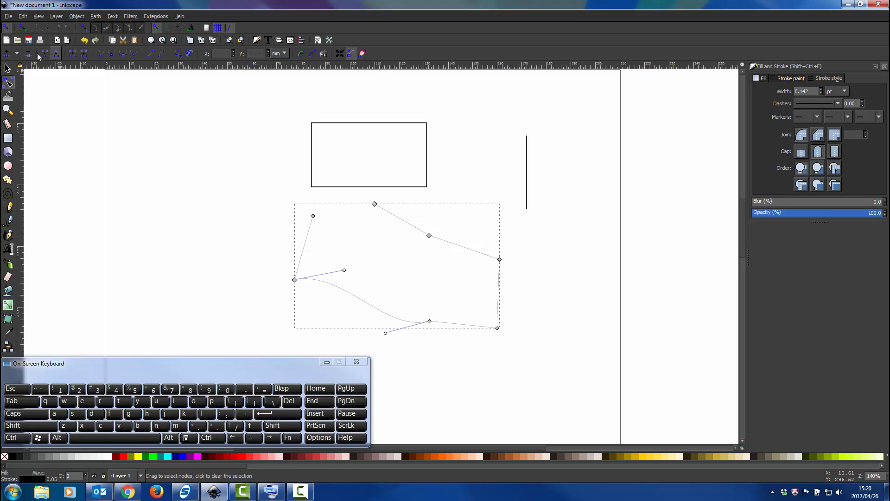
Delete the whole reshaped open path below the rectangle.
click(8, 68)
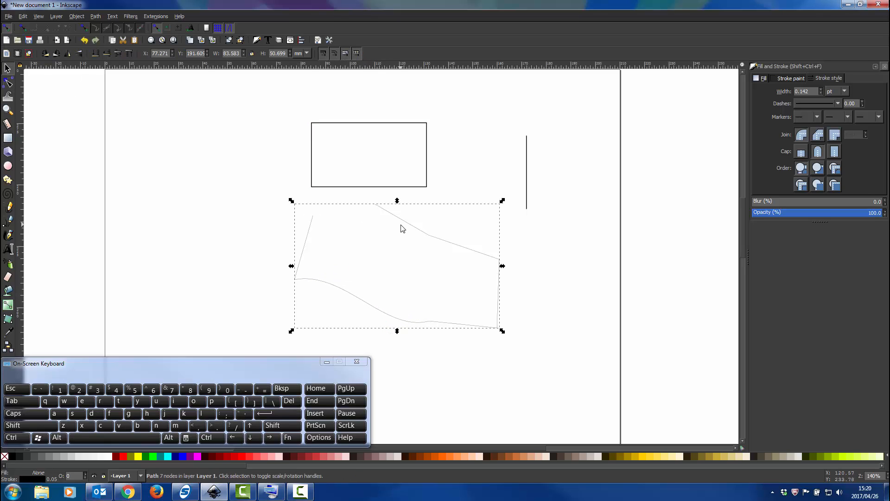
key(Delete)
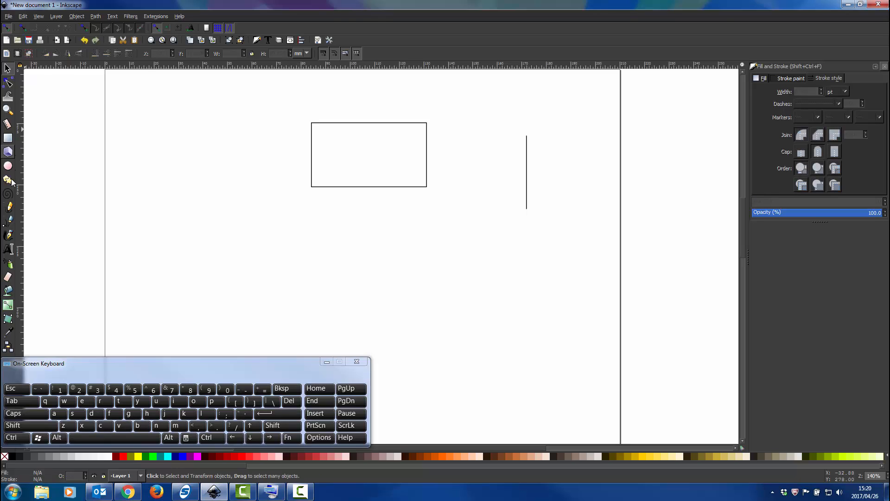
Draw a vertical straight line about 21 mm long below the rectangle's lower-right corner with the Bezier tool.
click(8, 222)
click(428, 221)
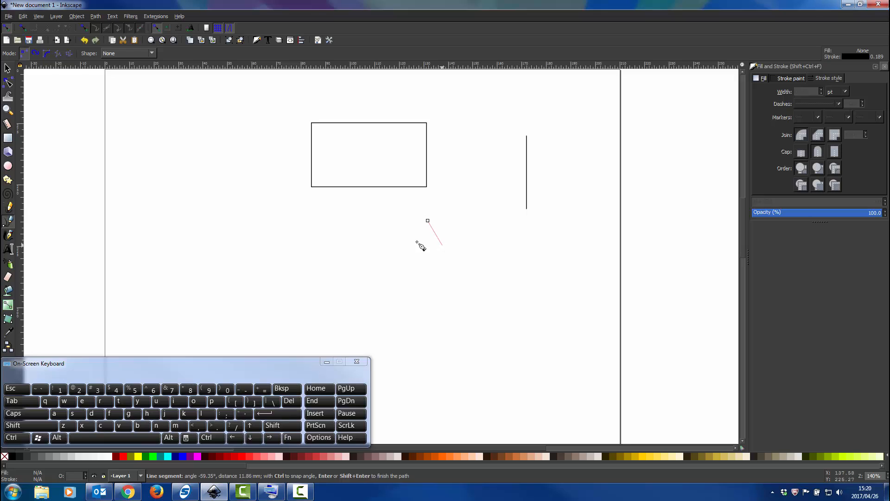
key(ctrl)
double_click(427, 273)
Set the new short vertical line's stroke width to 0.8 pt.
click(7, 68)
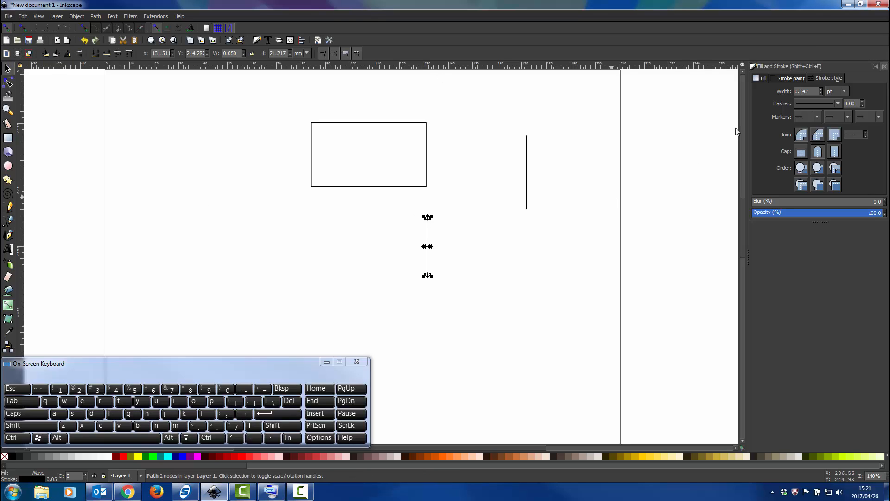
drag(815, 91, 791, 92)
text(0.8)
key(Return)
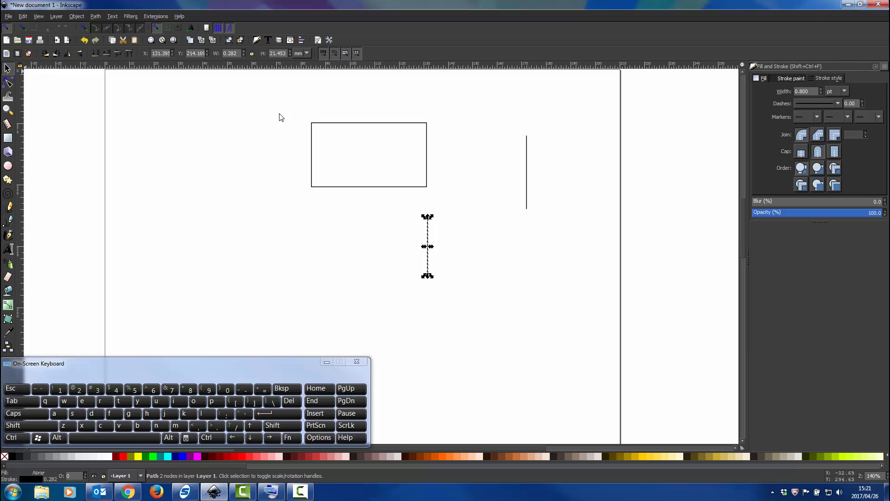
Delete the longer vertical line to the right of the rectangle and select the short line below it.
click(526, 177)
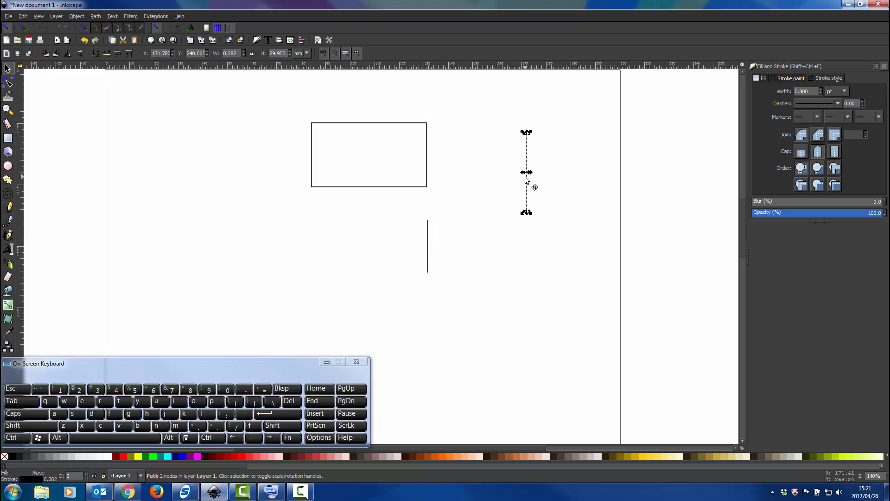
key(Delete)
click(428, 253)
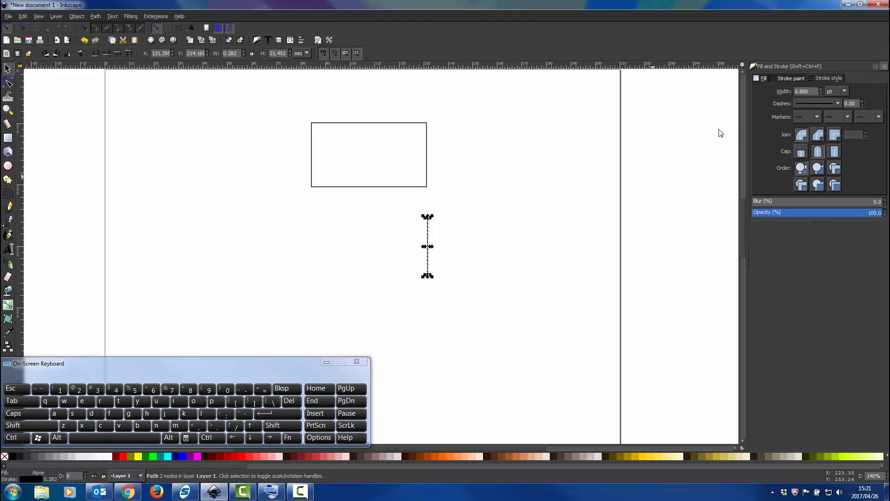
click(795, 78)
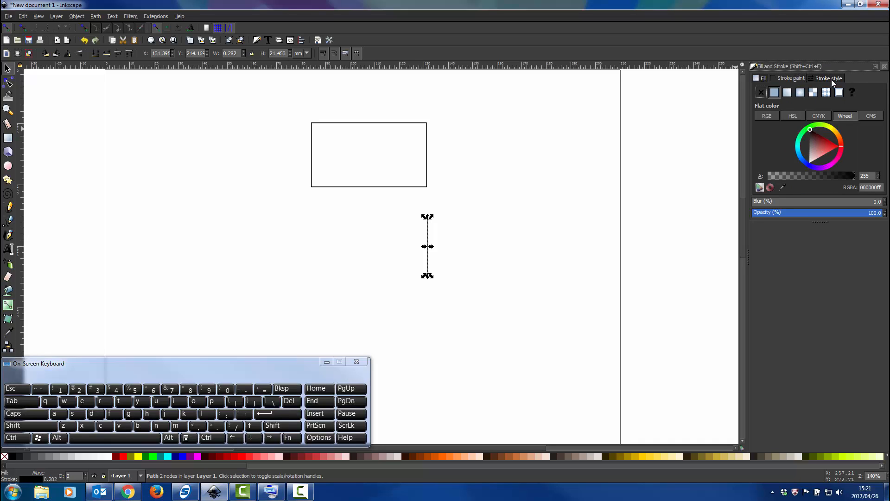
shift+click(124, 456)
shift+click(46, 456)
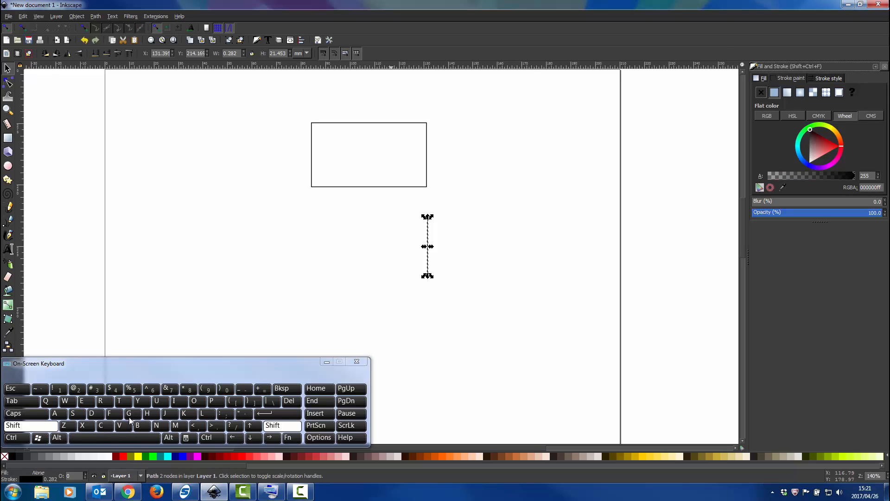
Add a solid triangular arrowhead as the end marker of the short vertical line, pointing down.
click(830, 78)
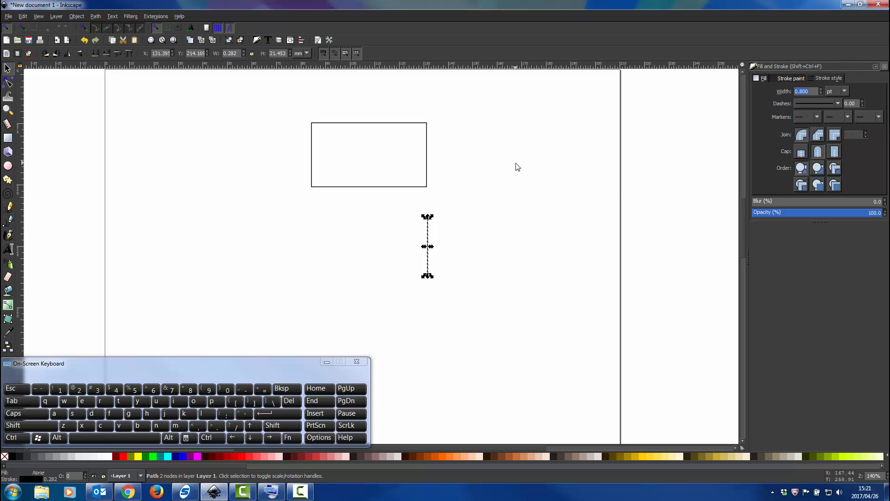
click(848, 116)
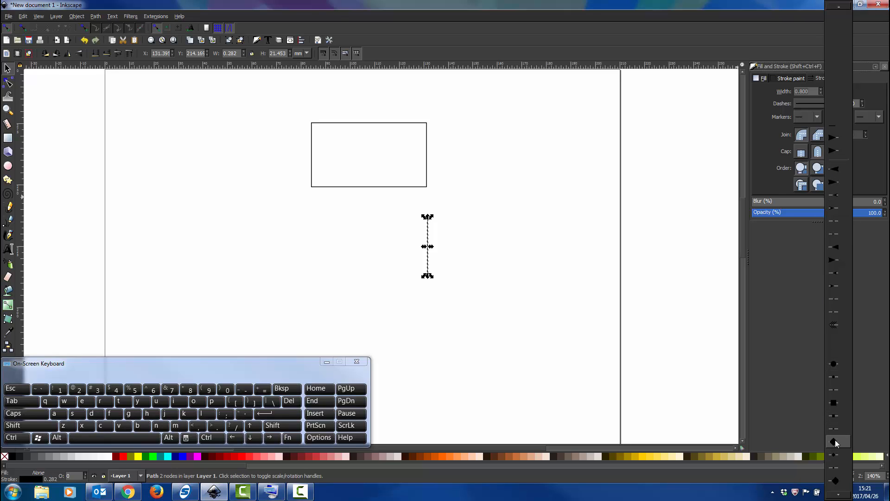
click(671, 249)
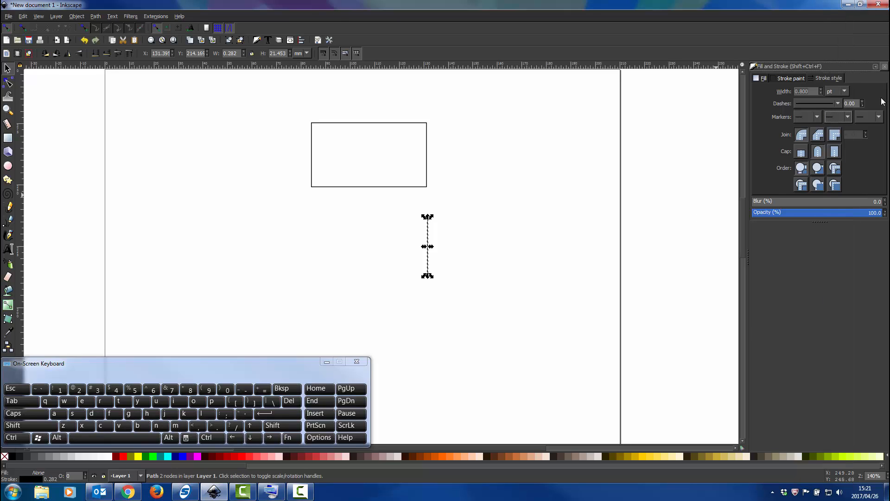
click(878, 117)
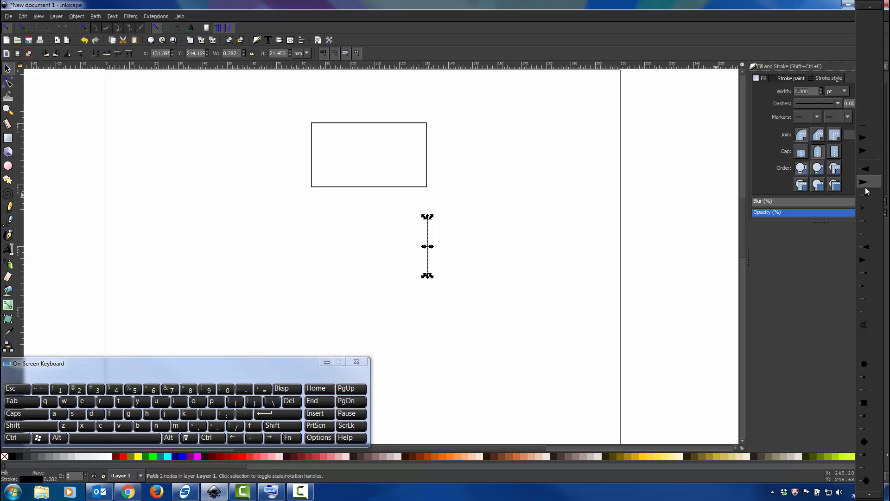
click(860, 159)
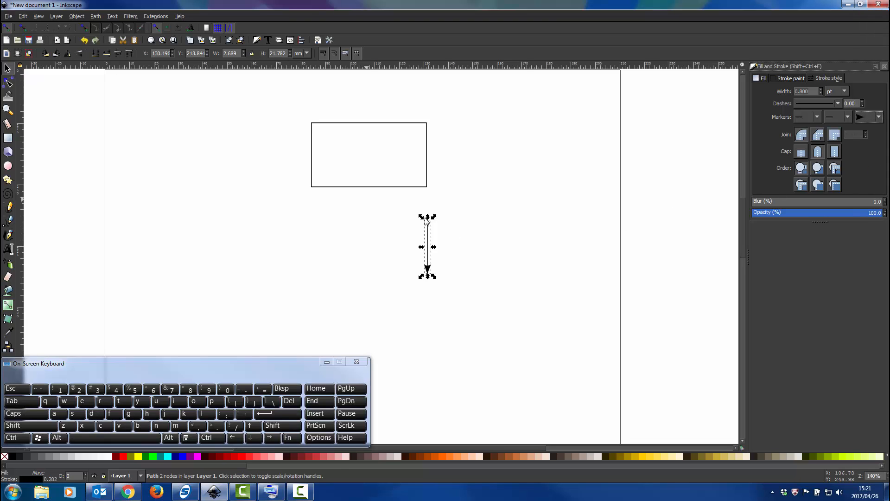
Move the arrow up and to the left so it sits just beneath the middle of the rectangle.
click(477, 233)
scroll(436, 245, up, 3)
scroll(436, 245, down, 2)
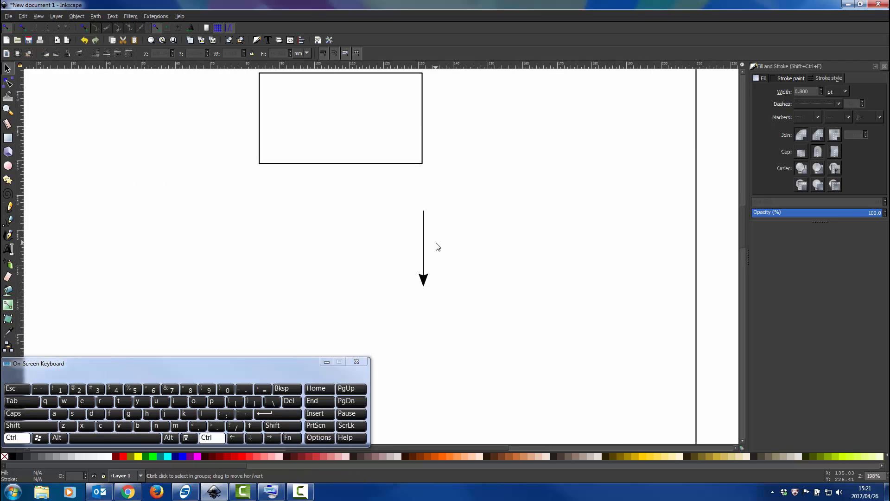
drag(424, 241, 343, 199)
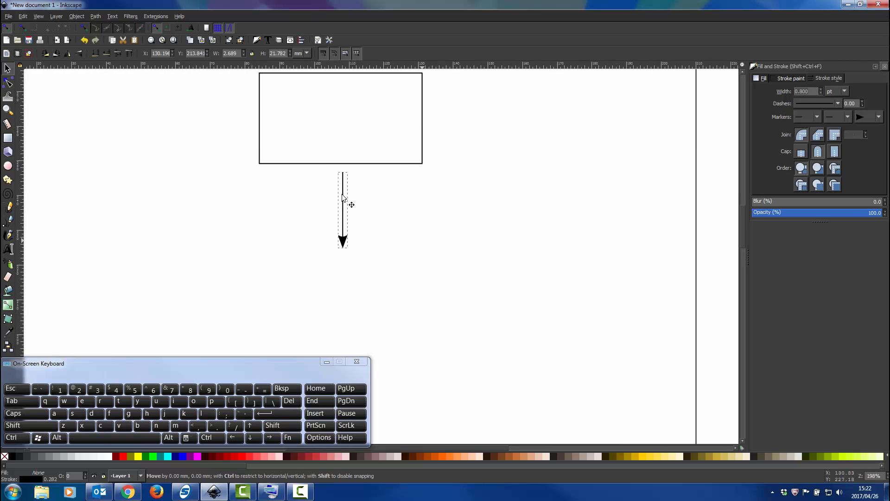
Snap the arrow's top end to the rectangle's bottom edge, and pull the arrow away again down and to the right.
scroll(341, 148, up, 2)
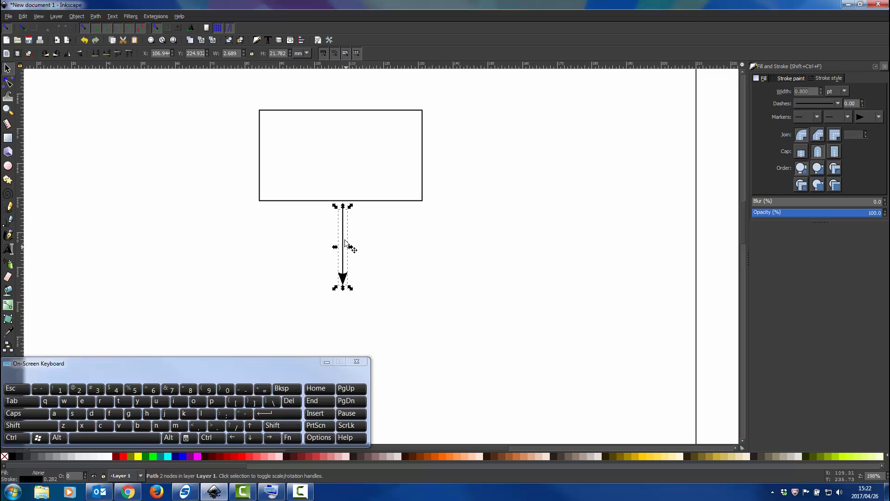
drag(343, 247, 329, 232)
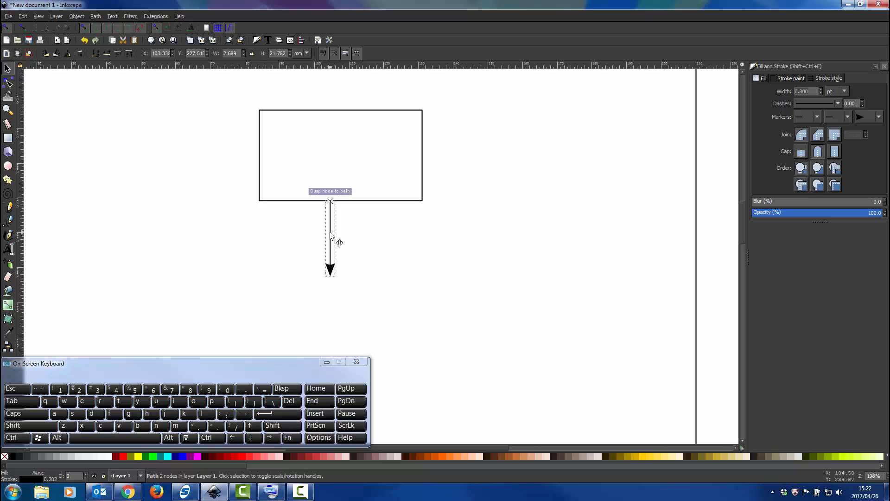
drag(329, 232, 371, 251)
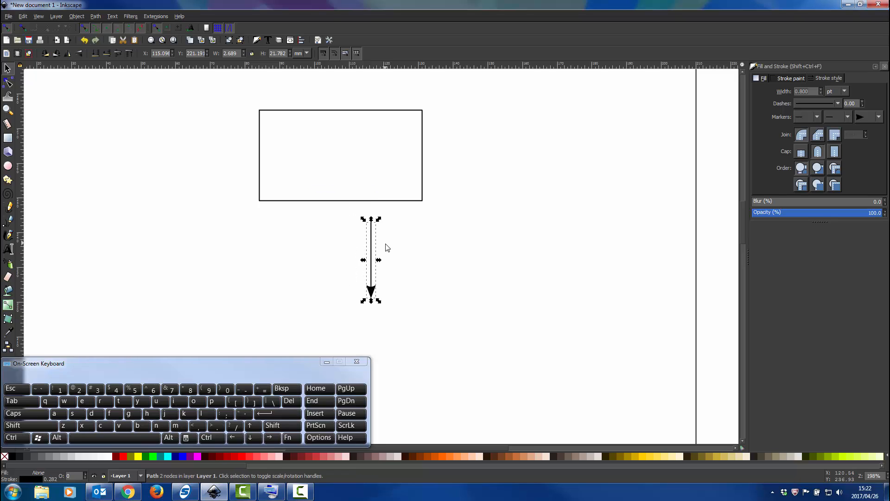
Turn off snapping to nodes, paths and handles.
click(83, 27)
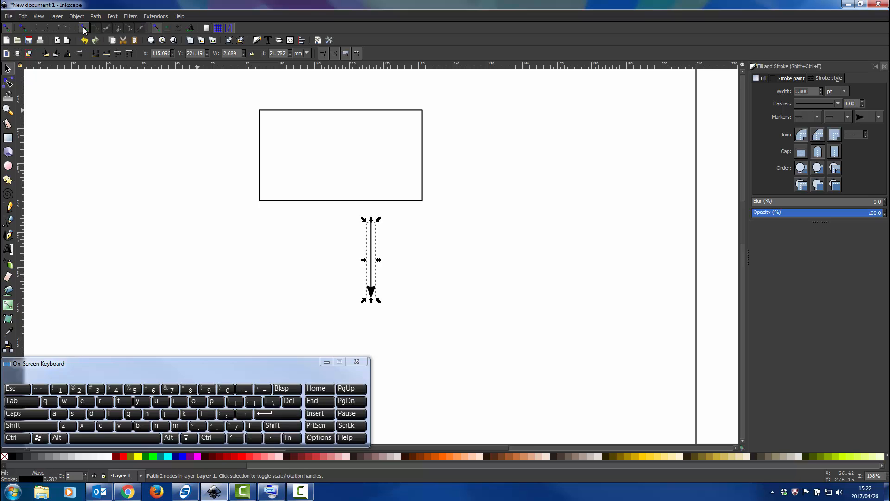
click(159, 27)
Open the Align and Distribute settings and set alignment relative to First selected.
click(77, 16)
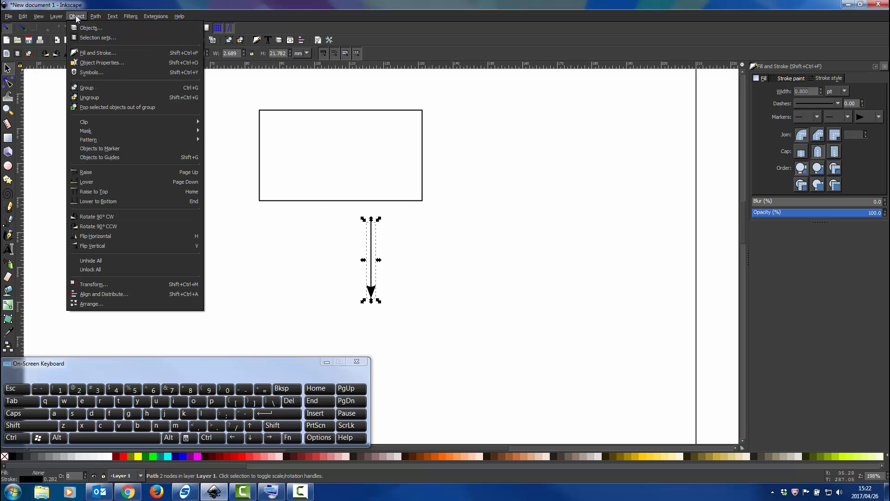
click(90, 293)
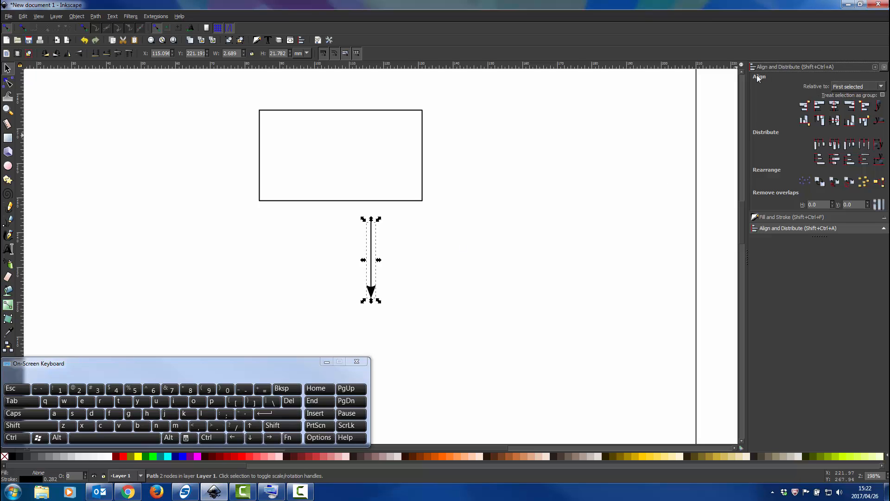
click(856, 87)
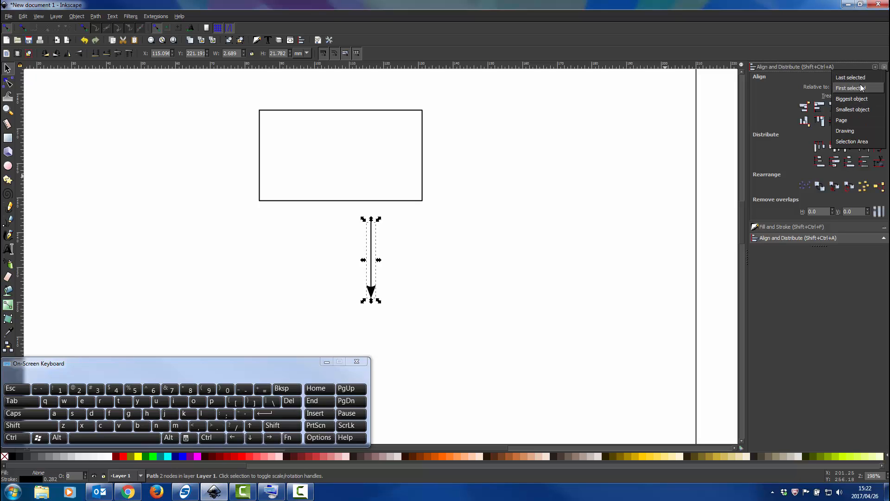
click(862, 88)
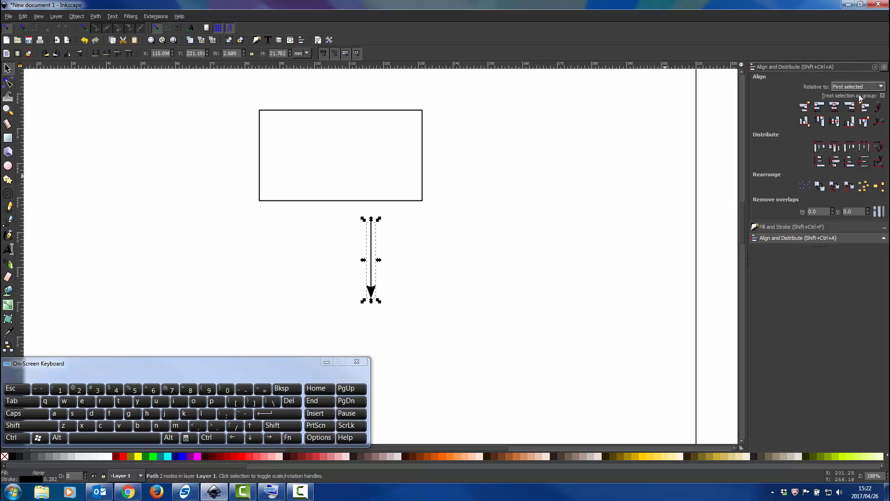
Select the rectangle first and the arrow second, and centre them on the vertical axis.
click(422, 200)
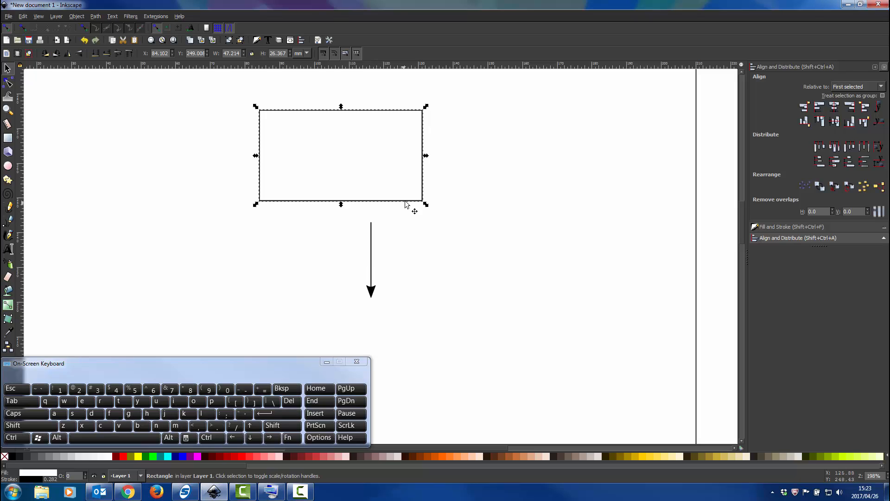
click(374, 289)
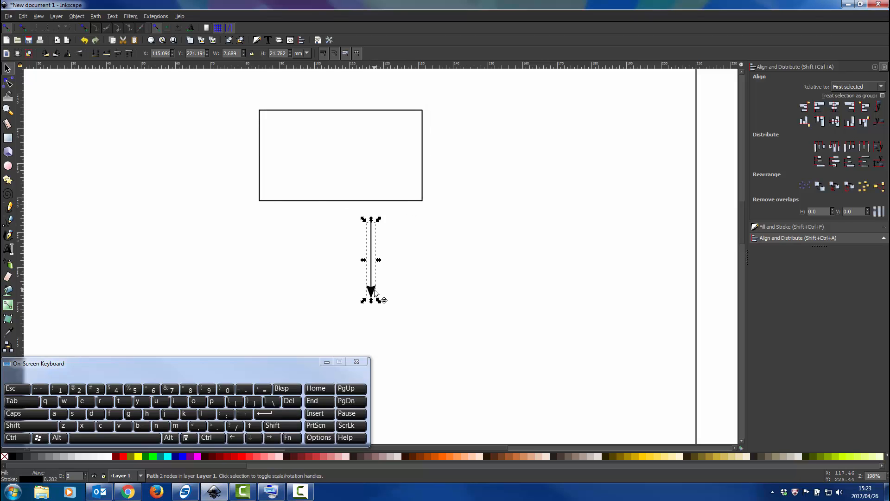
click(403, 114)
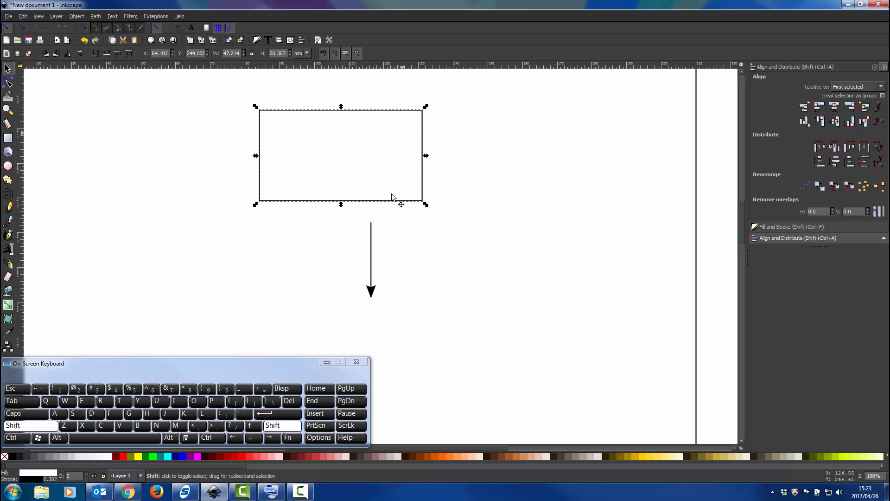
shift+click(373, 291)
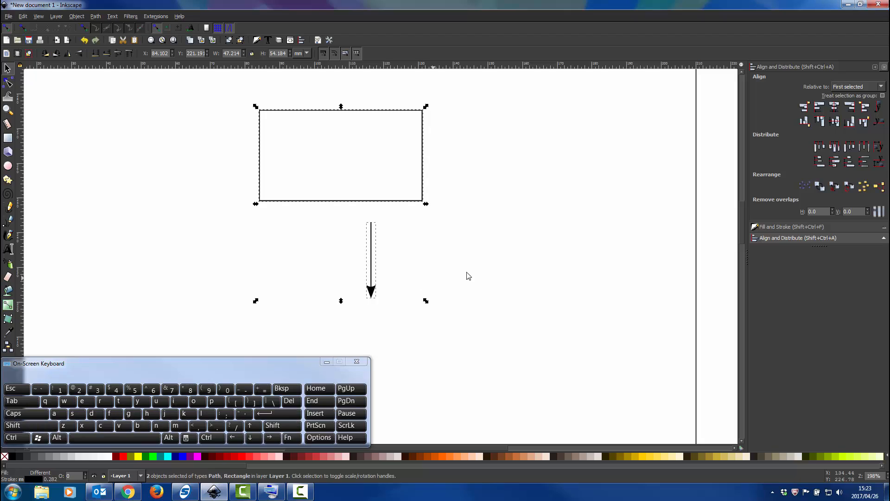
click(834, 111)
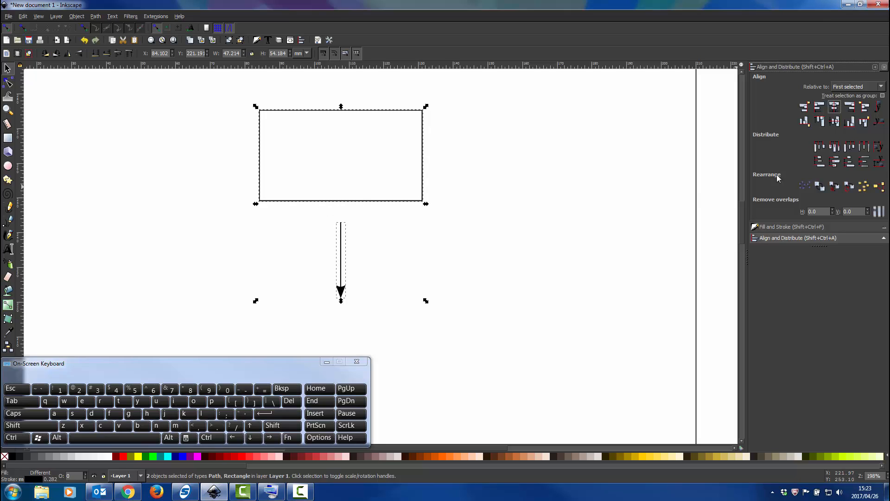
Align the arrow's top edge to the rectangle's bottom edge and inspect the joint up close.
click(865, 122)
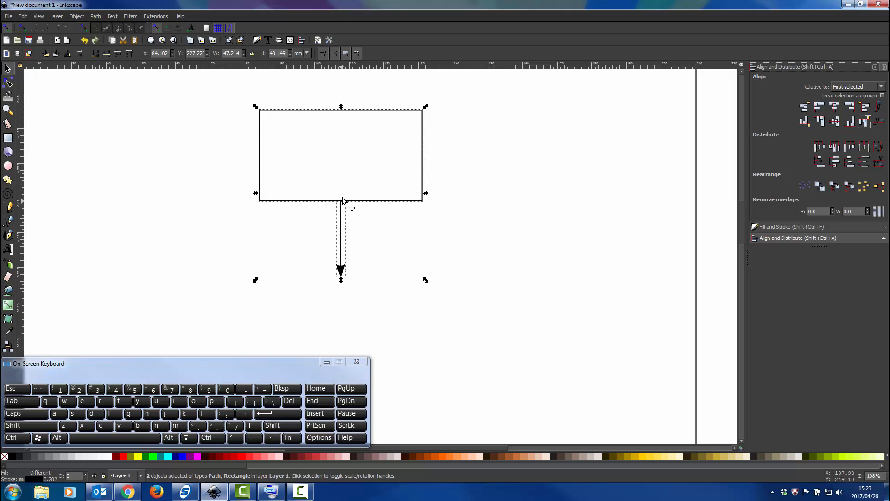
click(489, 210)
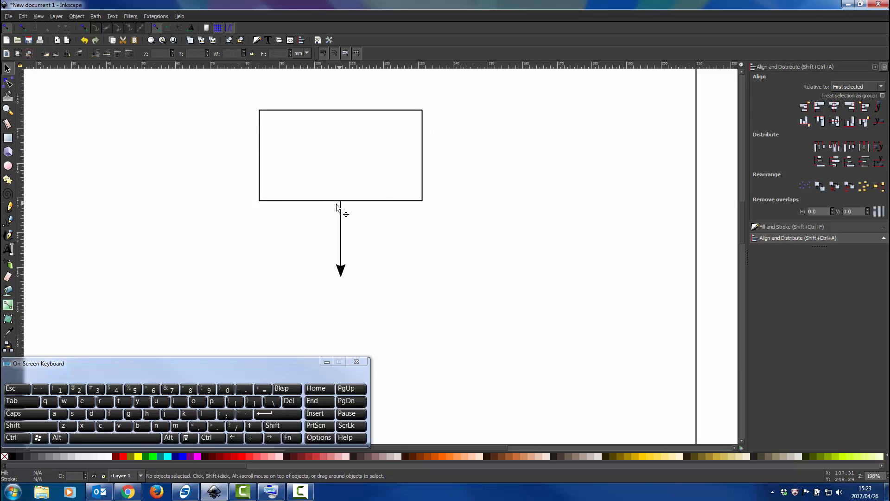
ctrl+scroll(342, 207, up, 9)
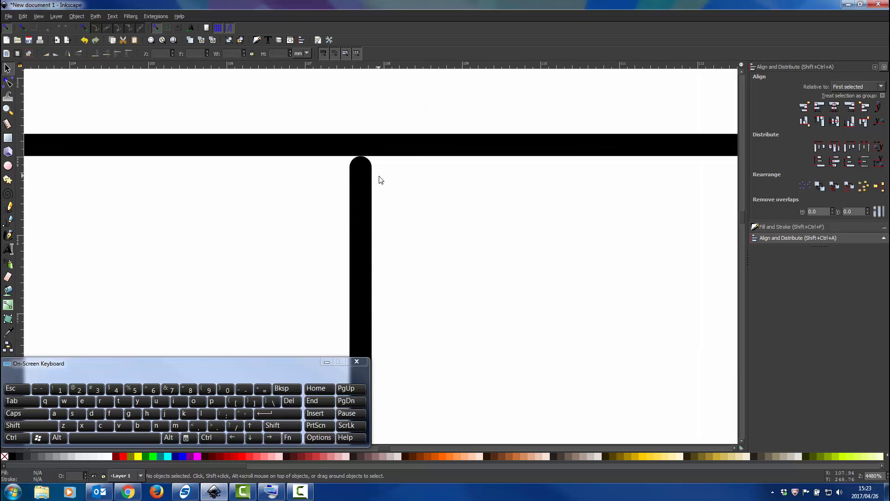
Try the butt and square caps on the arrow's stroke, and set it back to the round cap.
ctrl+scroll(378, 173, down, 4)
ctrl+scroll(377, 199, down, 6)
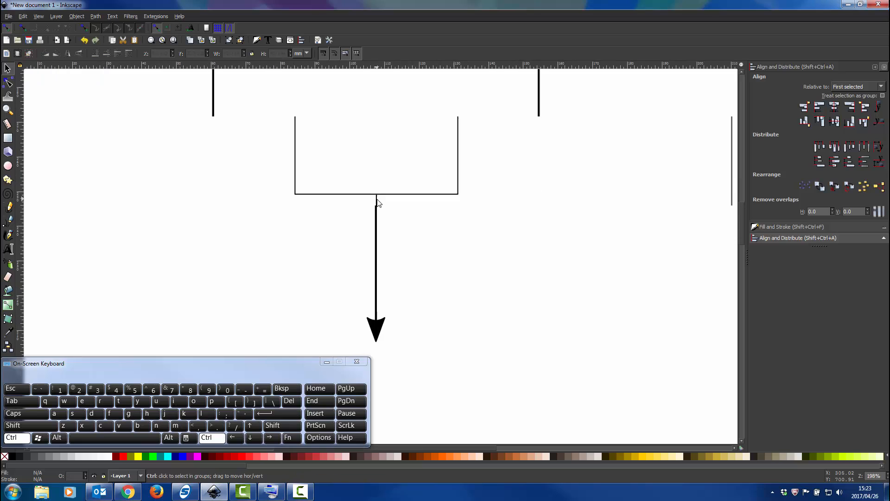
ctrl+scroll(369, 190, up, 8)
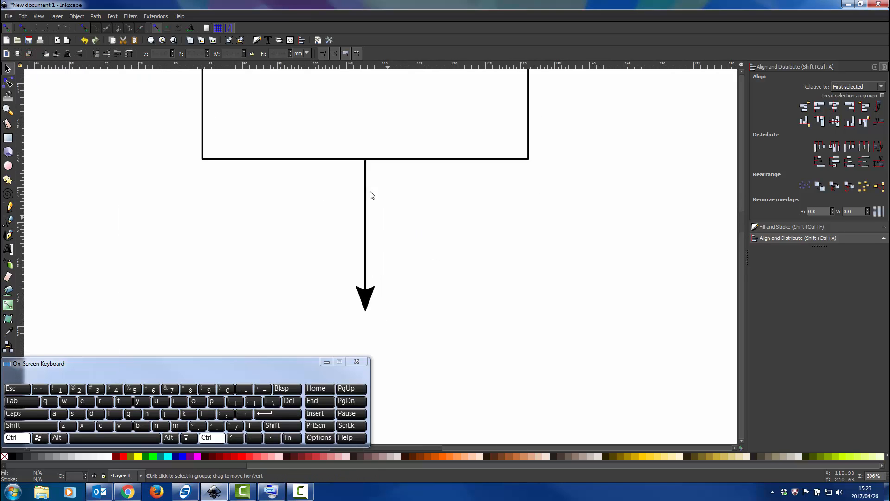
ctrl+scroll(369, 170, up, 2)
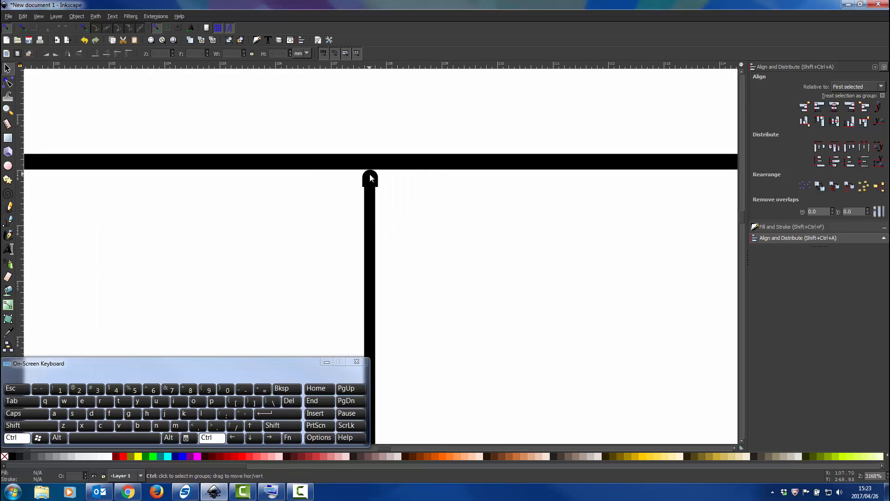
click(374, 185)
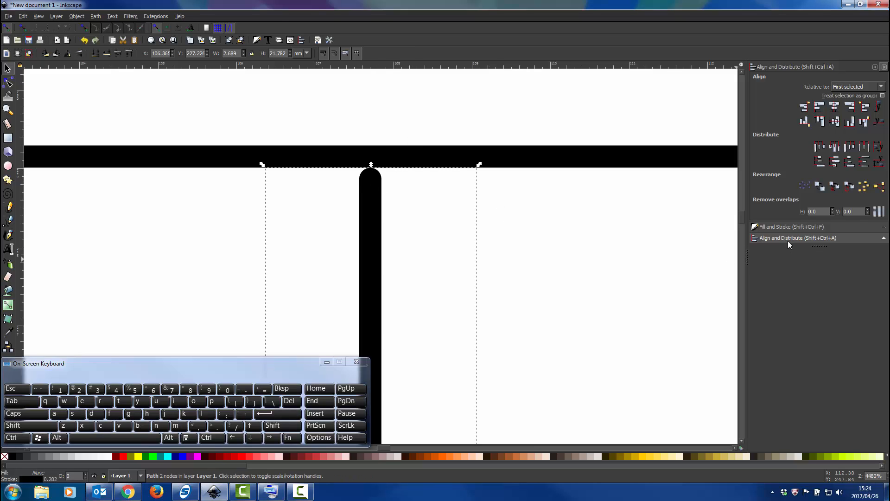
click(795, 229)
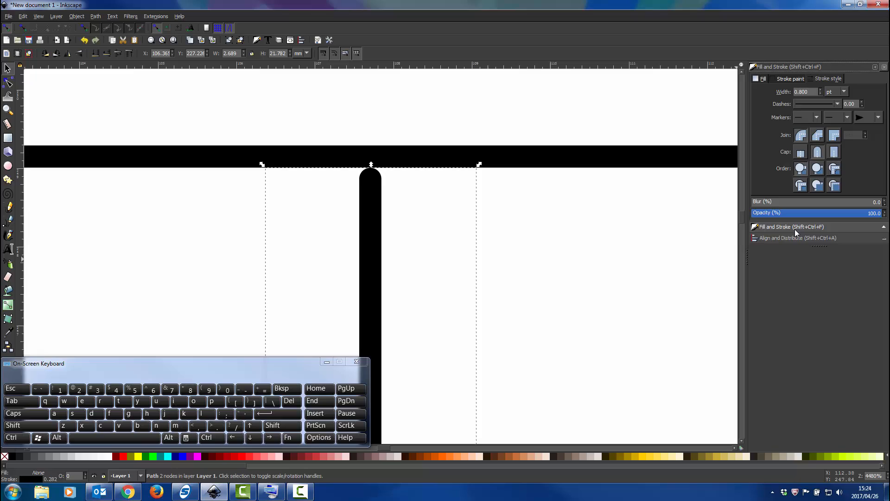
click(799, 155)
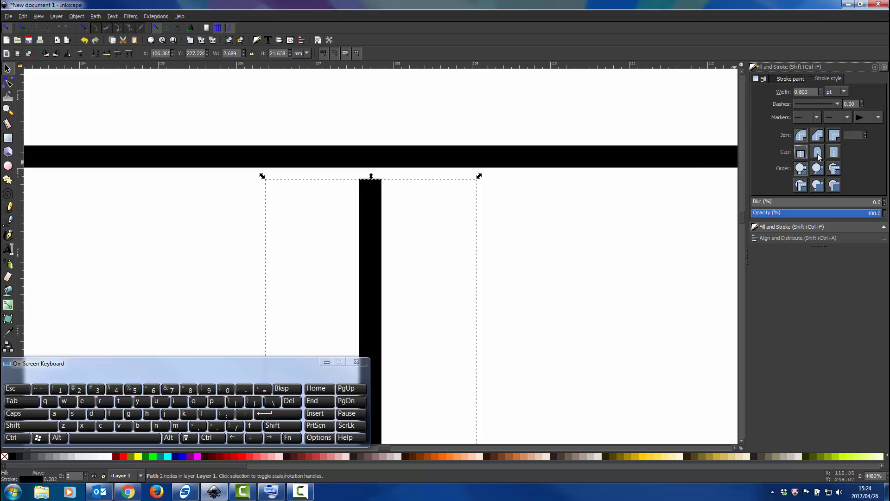
click(834, 152)
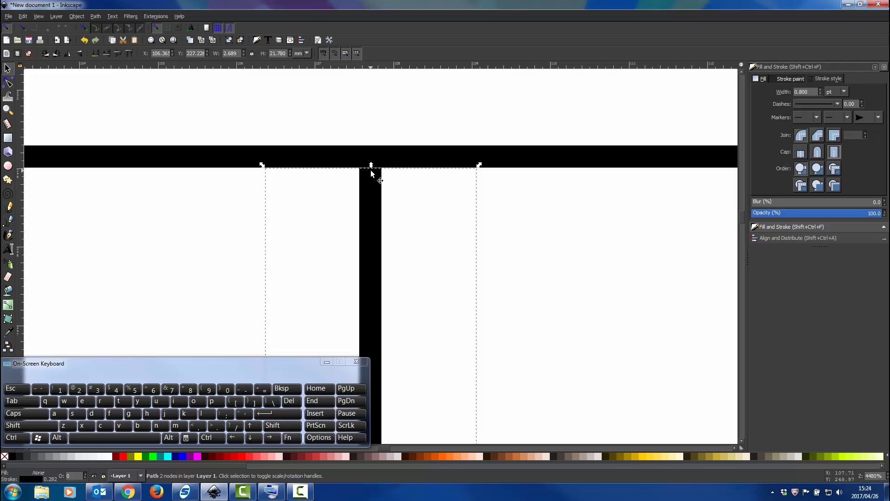
ctrl+scroll(371, 173, up, 1)
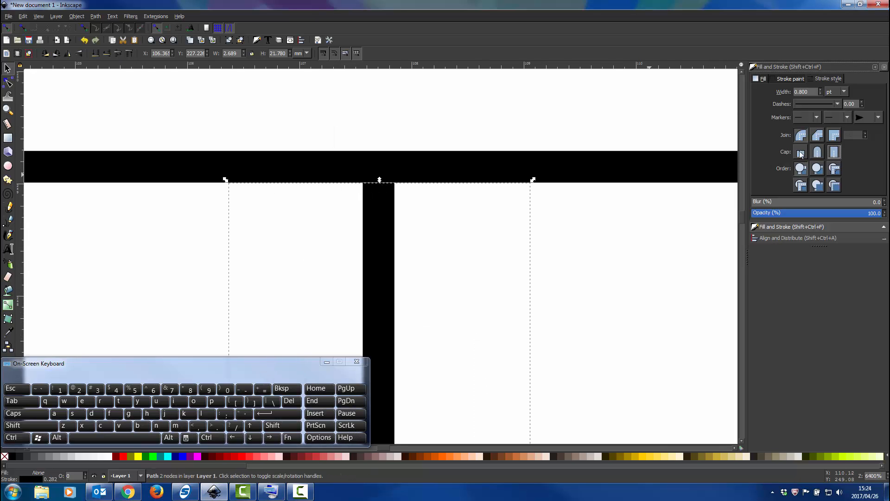
click(817, 152)
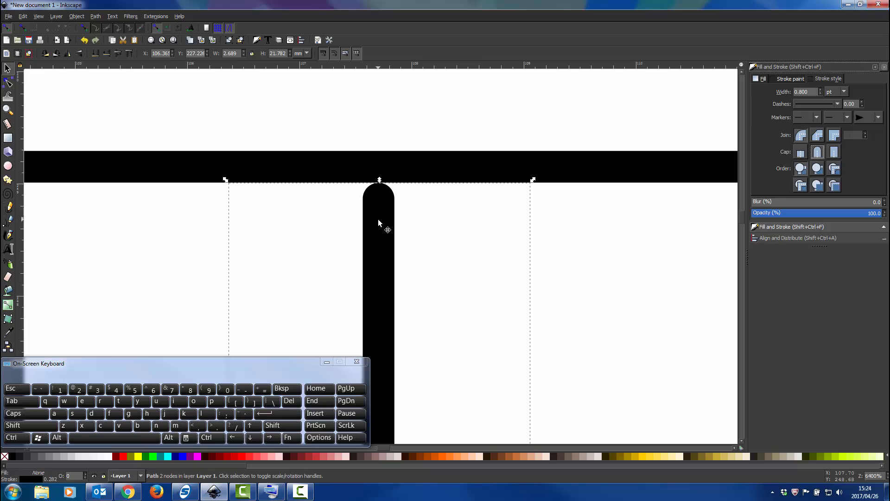
Move the arrow straight up about 0.2 mm so its rounded end overlaps the rectangle's bottom border, and deselect it.
key(ctrl)
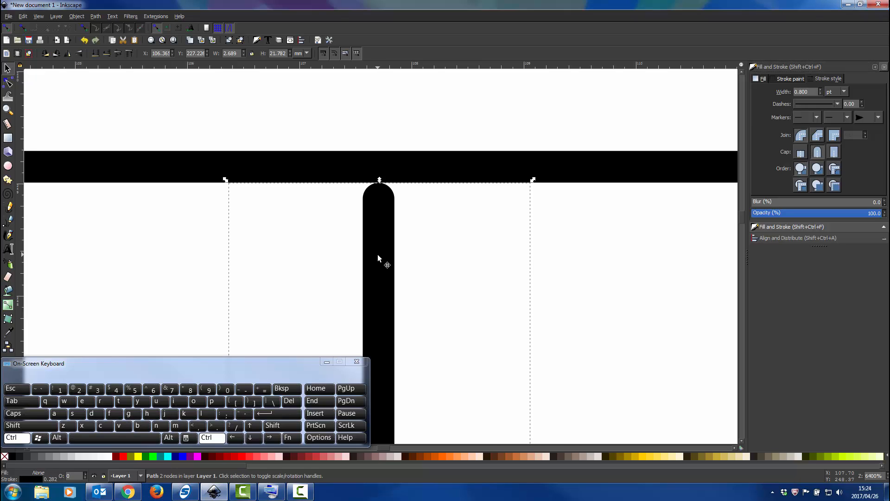
drag(377, 254, 378, 227)
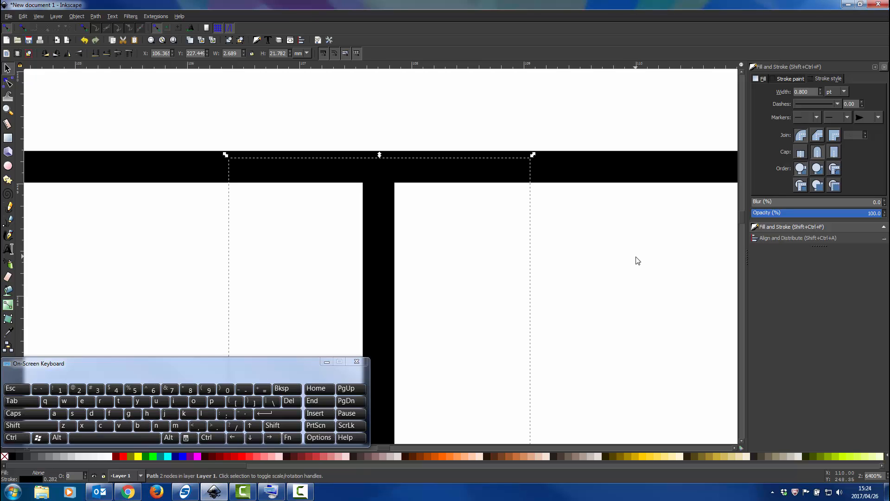
click(506, 239)
scroll(507, 239, down, 3)
scroll(508, 238, down, 6)
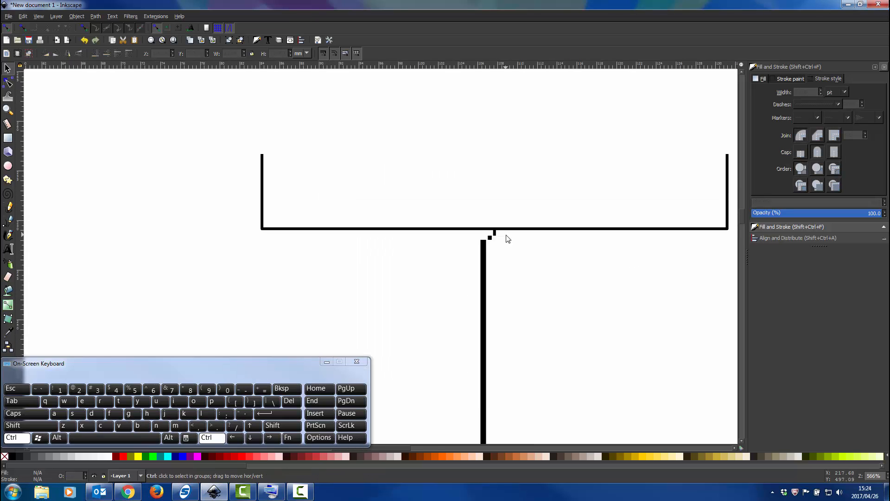
key(shift)
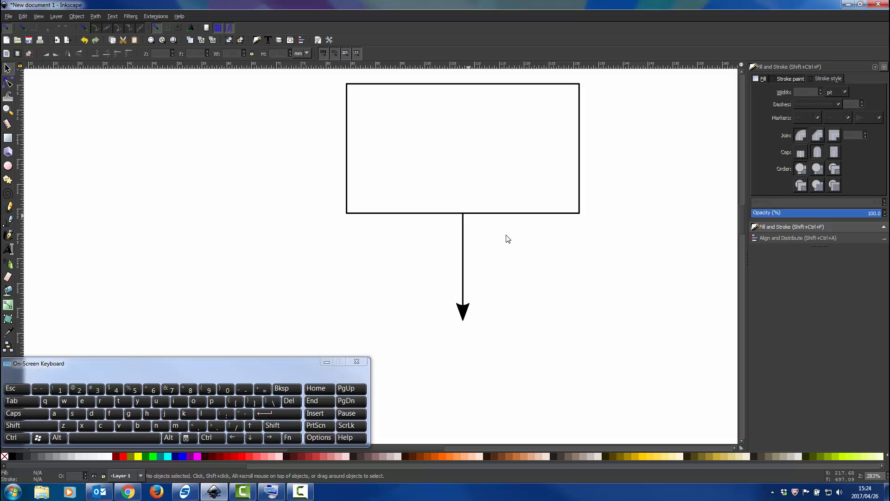
scroll(507, 238, down, 2)
scroll(507, 238, up, 3)
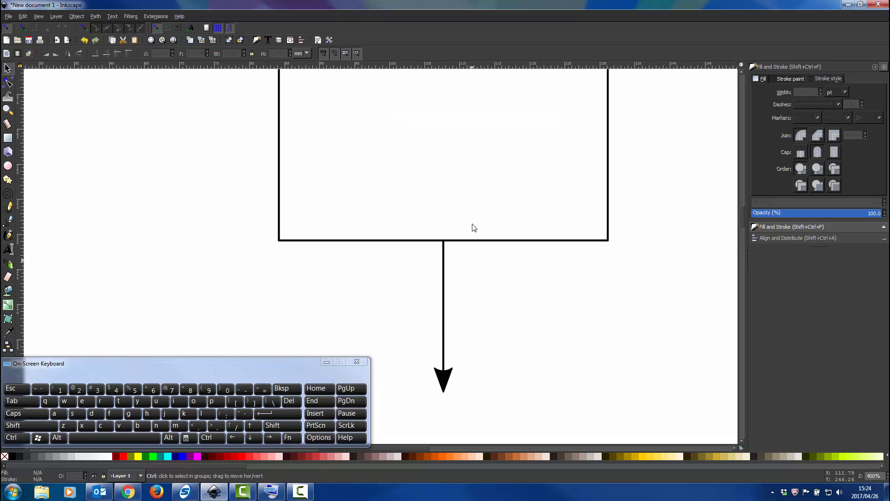
scroll(474, 227, down, 1)
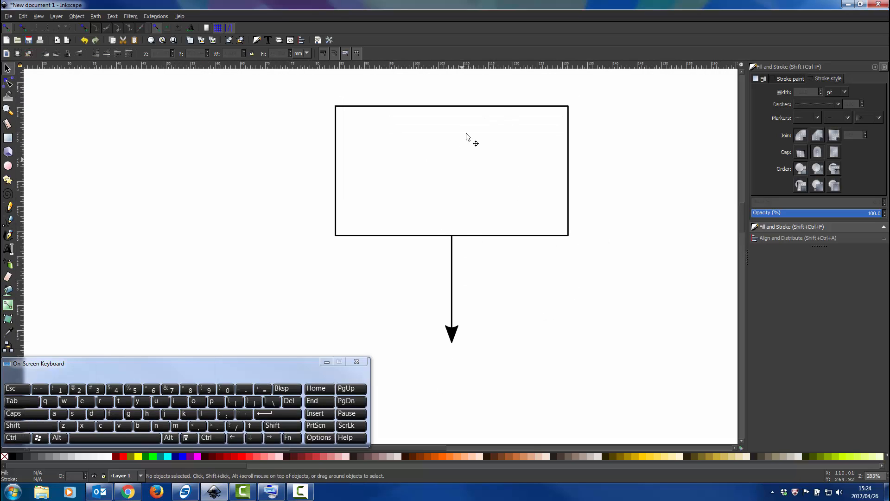
Create a flowed text frame beside the rectangle containing "Some text for box number 1".
scroll(467, 133, down, 1)
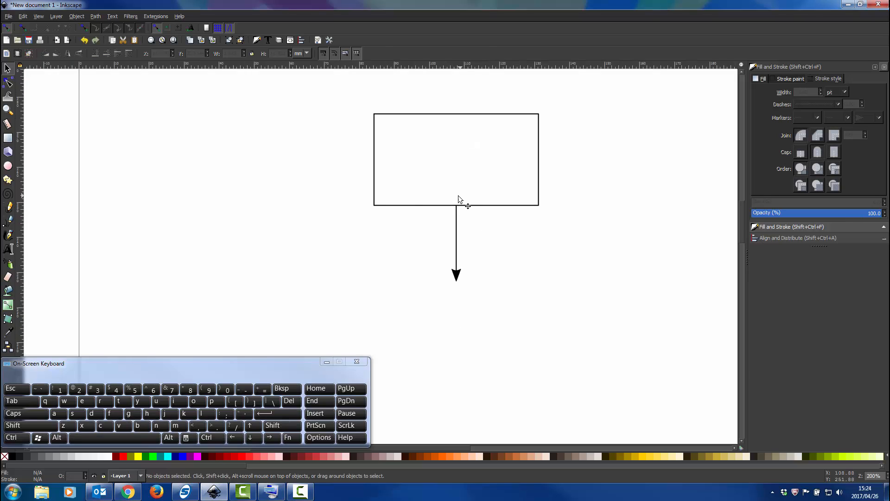
click(8, 249)
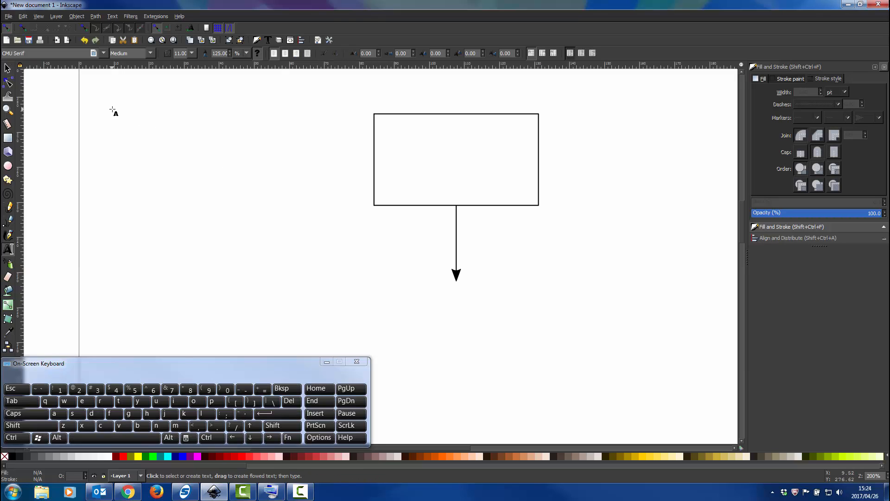
drag(112, 109, 370, 268)
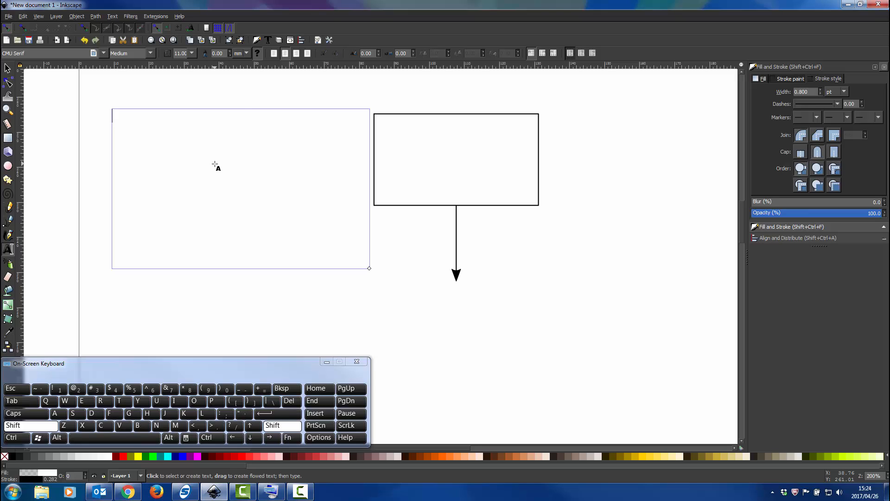
text(Some)
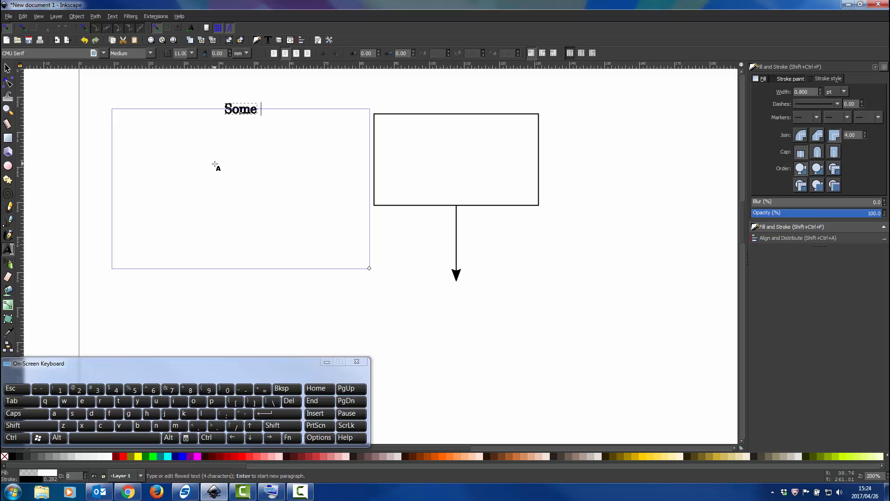
text( text for)
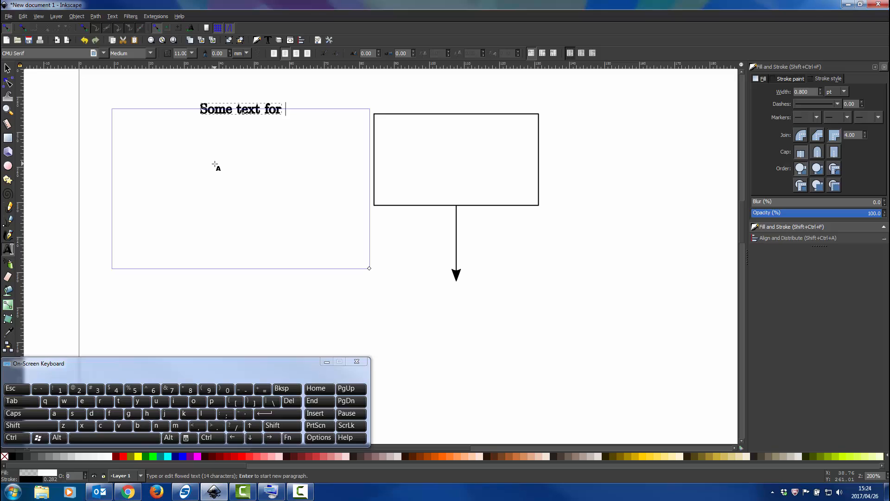
text( box num)
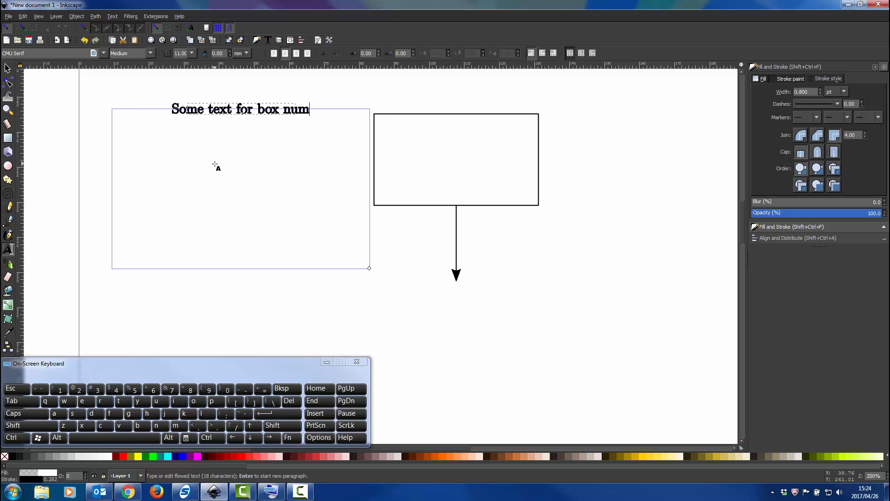
text(ber 1)
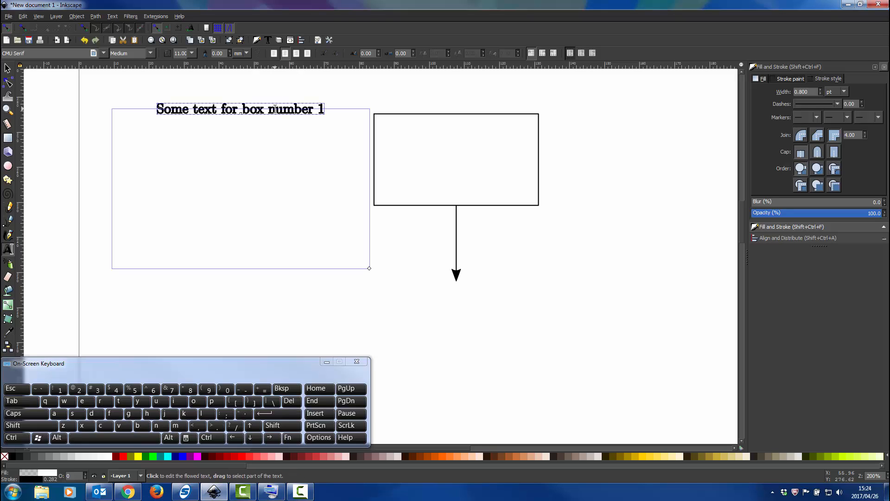
Select all the text in the frame and set it to CMU Serif, Medium style, size 11.
click(275, 109)
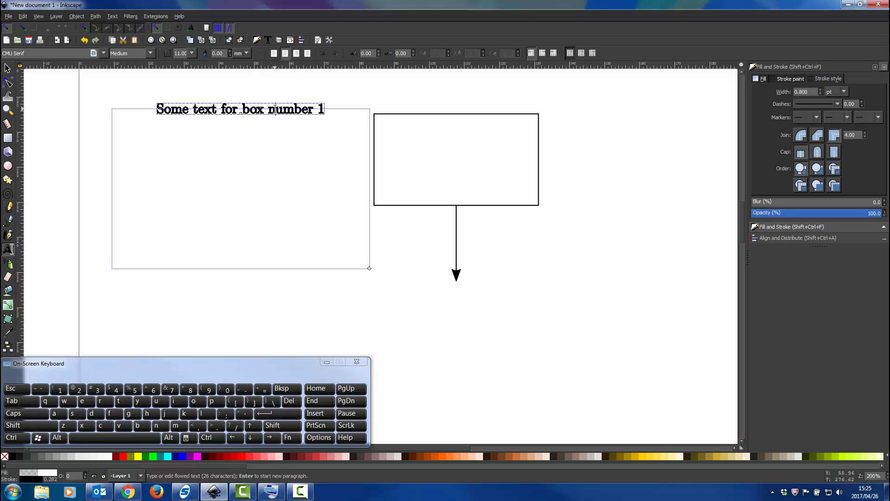
key(ctrl+a)
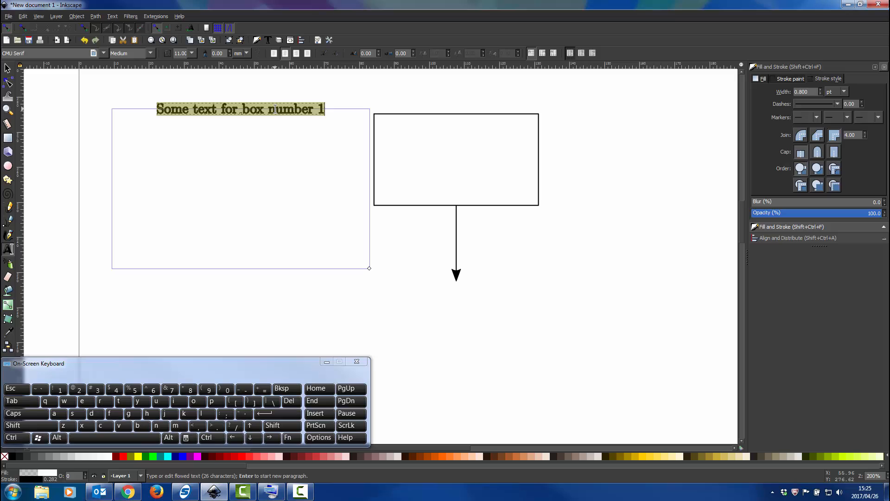
click(103, 54)
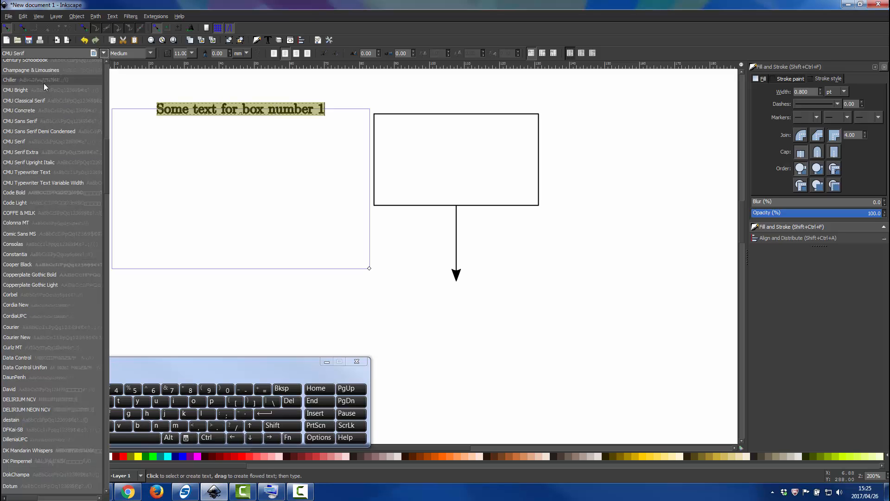
click(37, 142)
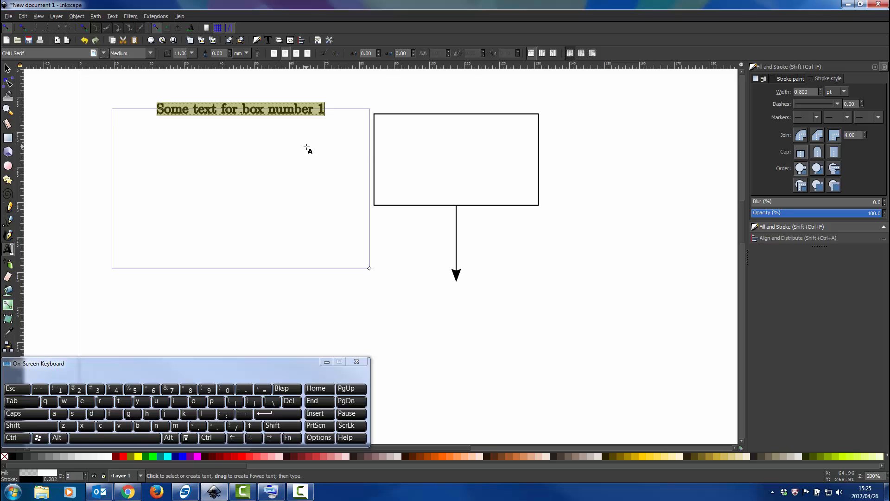
scroll(307, 147, up, 2)
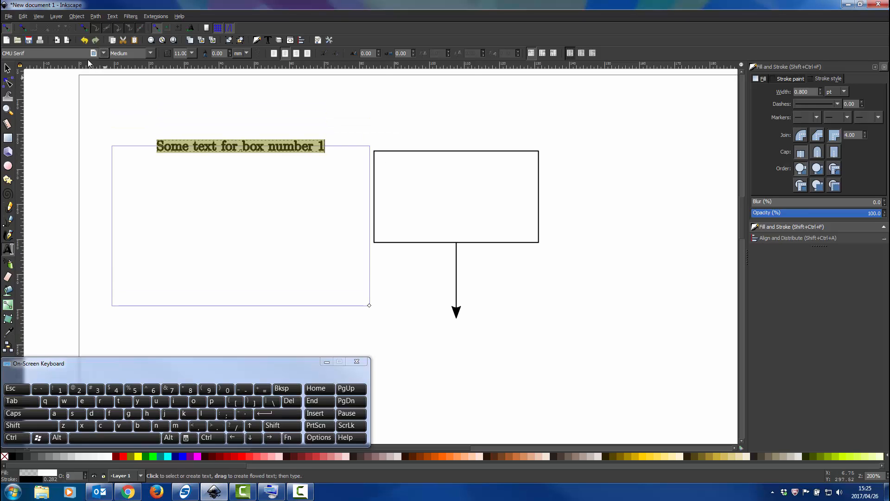
click(150, 54)
click(143, 66)
click(192, 53)
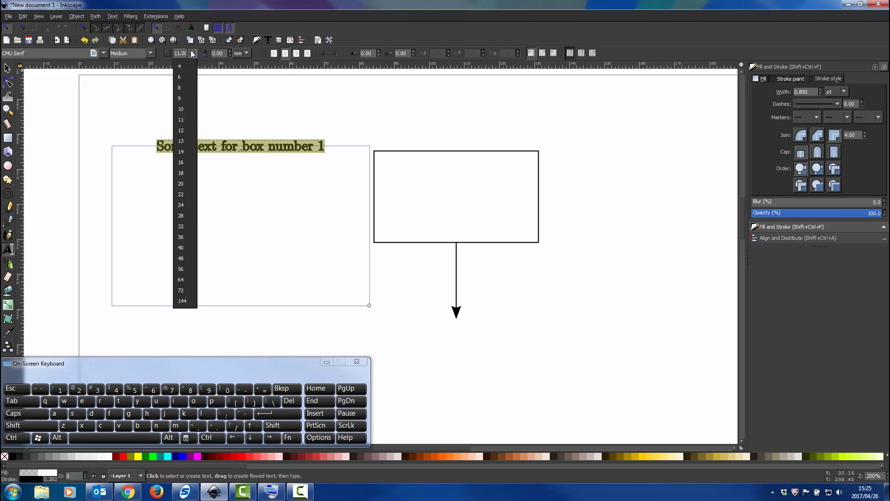
click(184, 122)
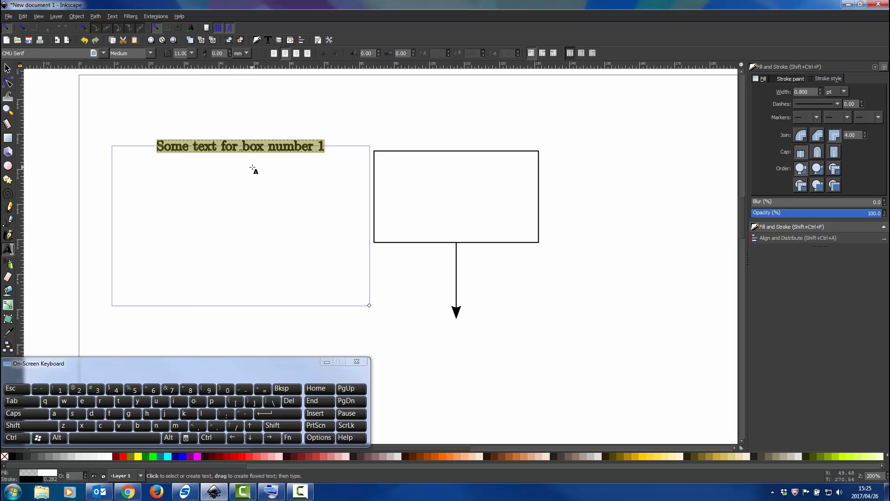
Select the text as an object and move it about 4 mm right and 5 mm up on the page.
scroll(308, 169, down, 1)
ctrl+scroll(308, 169, down, 1)
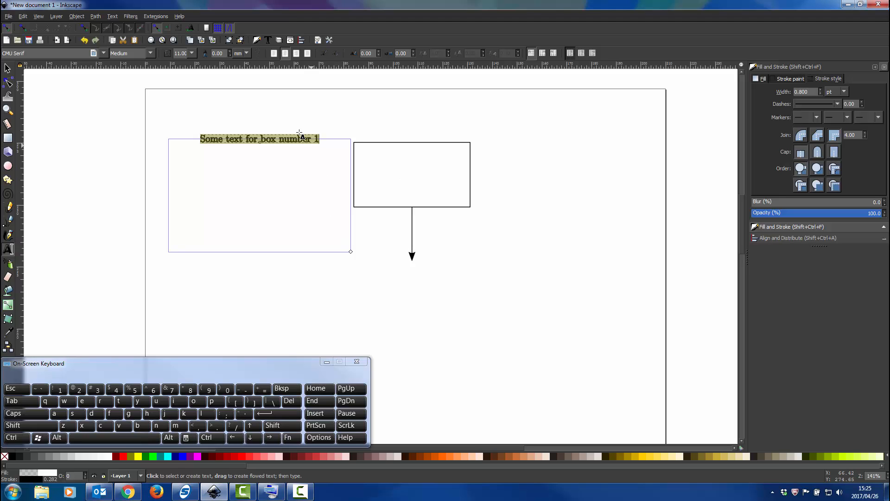
ctrl+scroll(278, 139, up, 3)
ctrl+scroll(273, 128, up, 5)
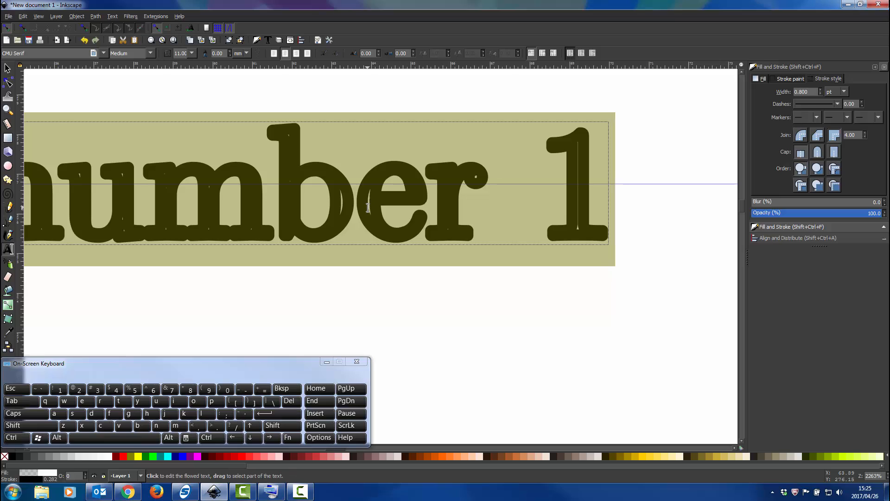
ctrl+scroll(368, 207, down, 4)
ctrl+scroll(368, 208, down, 1)
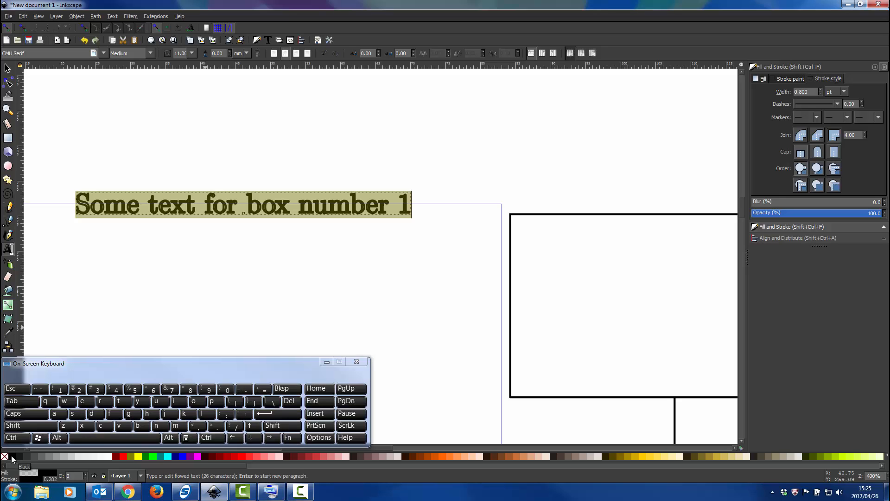
click(7, 68)
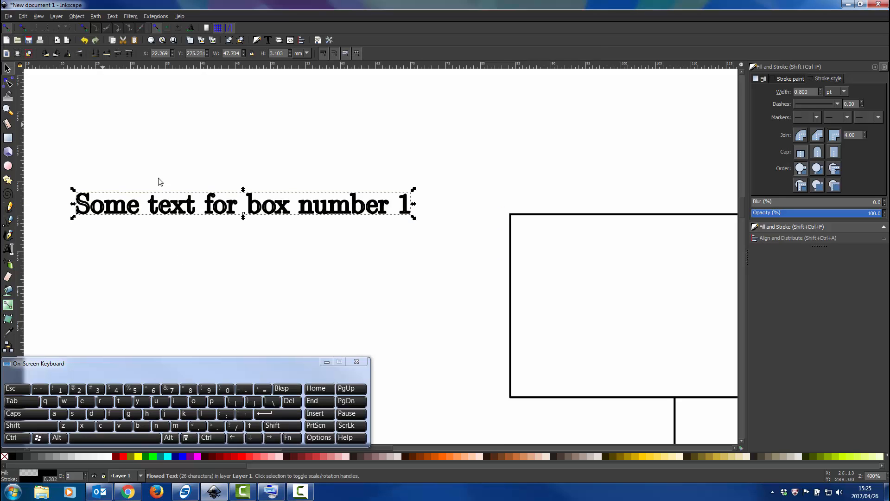
ctrl+scroll(158, 180, down, 1)
scroll(158, 199, left, 5)
drag(221, 199, 241, 174)
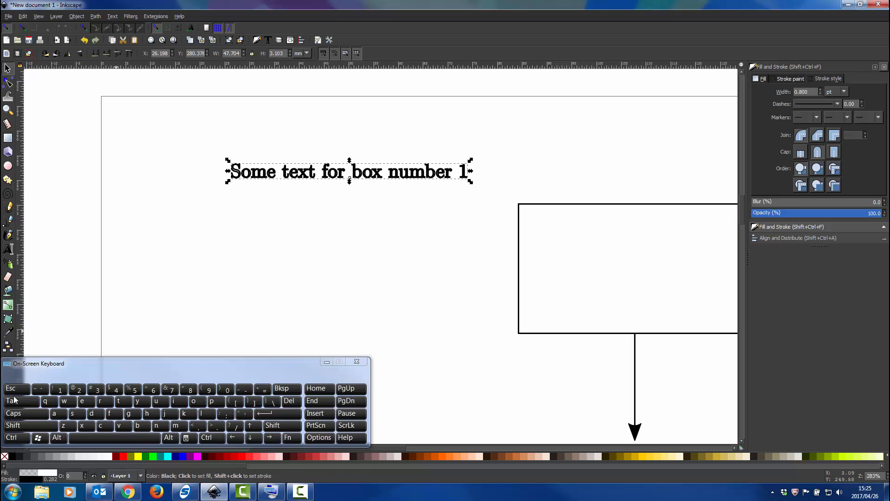
Give the box text a flat black RGB fill with alpha 255 and remove its stroke.
click(8, 248)
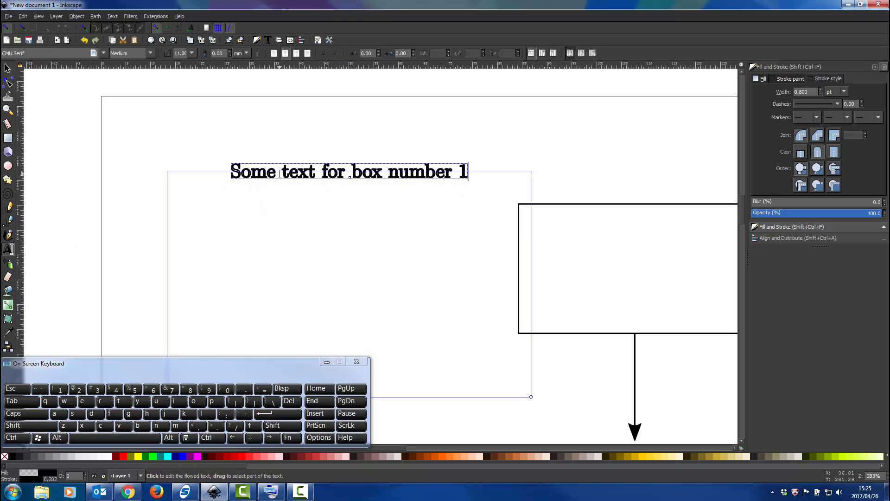
click(8, 68)
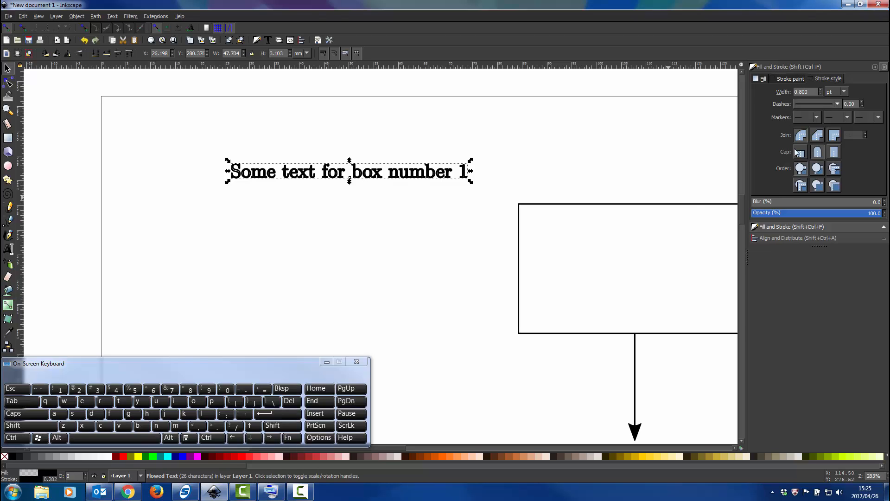
click(762, 79)
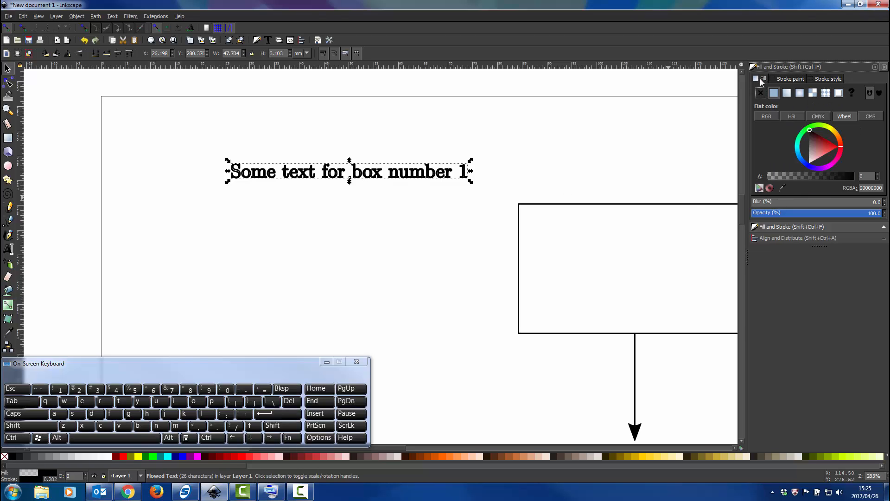
click(773, 115)
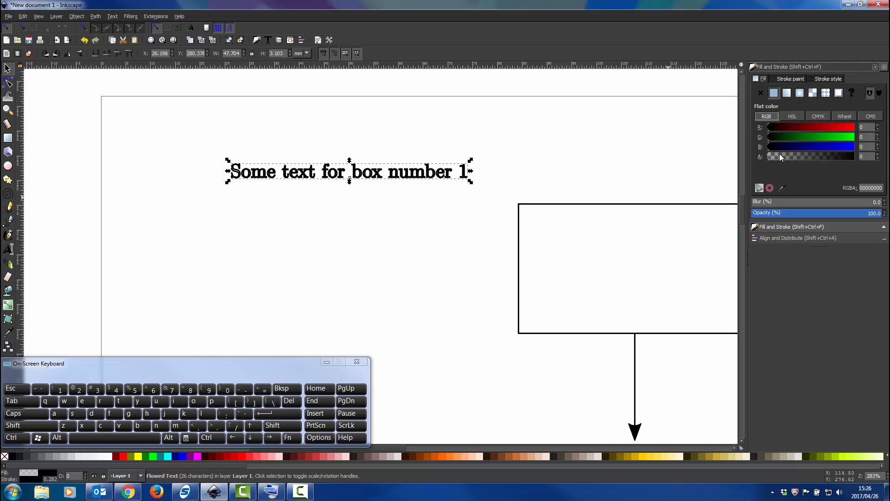
click(779, 156)
click(848, 157)
click(855, 158)
drag(778, 160, 758, 160)
drag(808, 157, 858, 147)
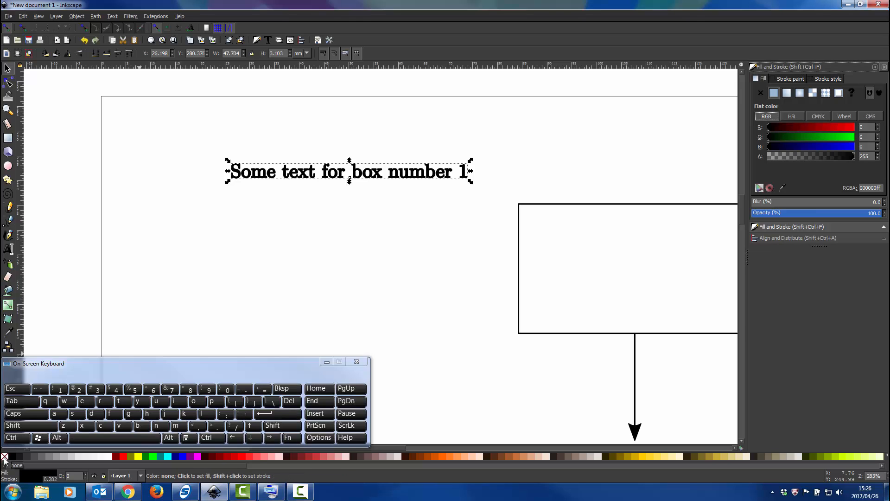
key(shift)
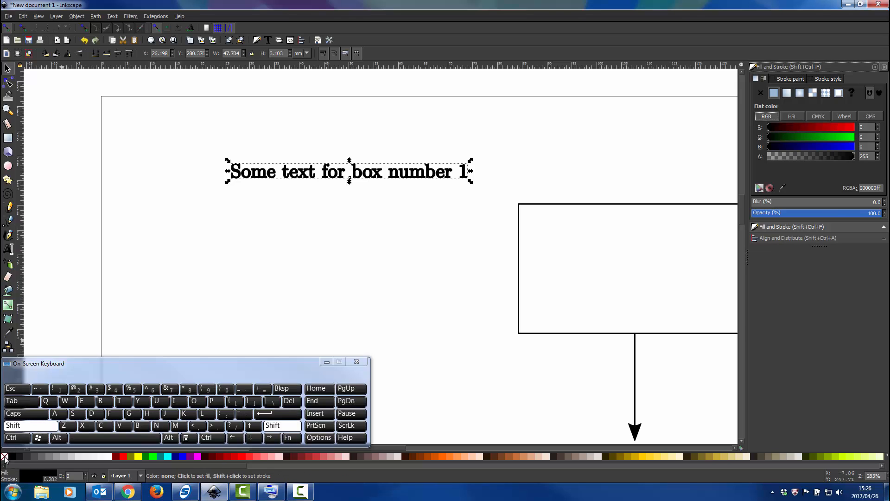
shift+click(5, 458)
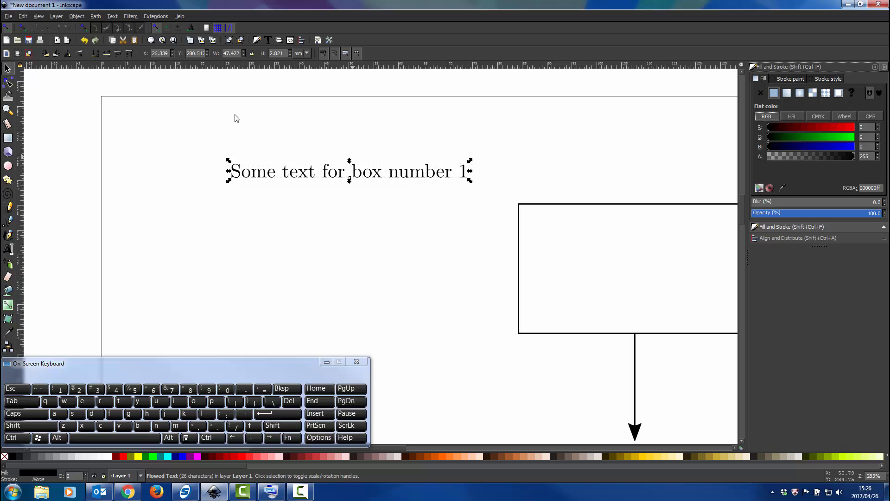
Move the text over the middle of the rectangle, to about X 84.5 mm, Y 262.3 mm.
scroll(305, 191, down, 2)
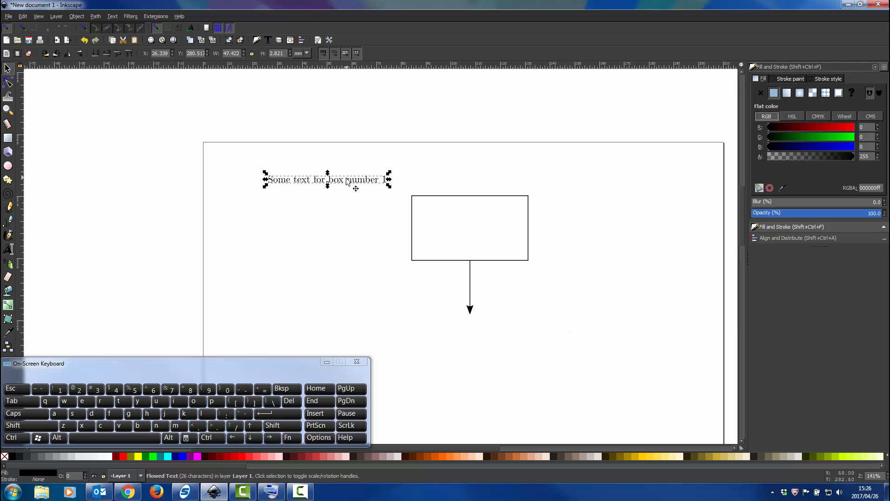
scroll(352, 188, up, 1)
drag(361, 187, 569, 253)
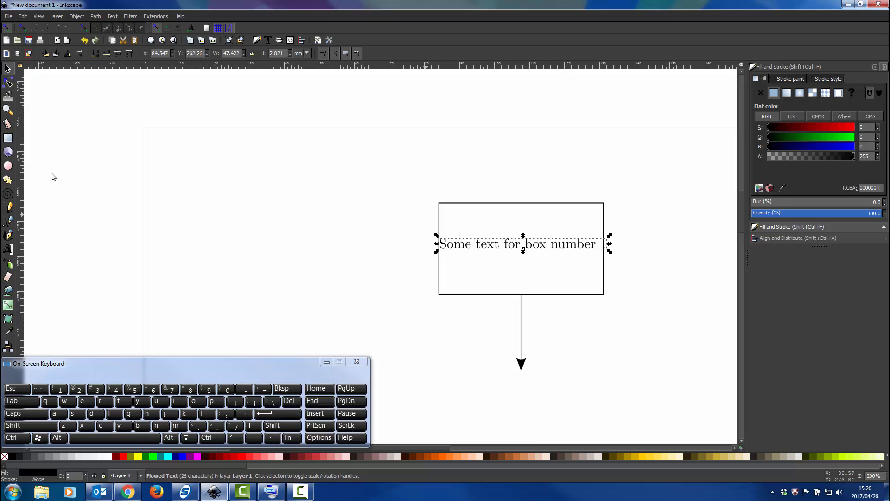
Shrink the flowed text frame to about 64 mm wide and 14 mm tall.
click(8, 248)
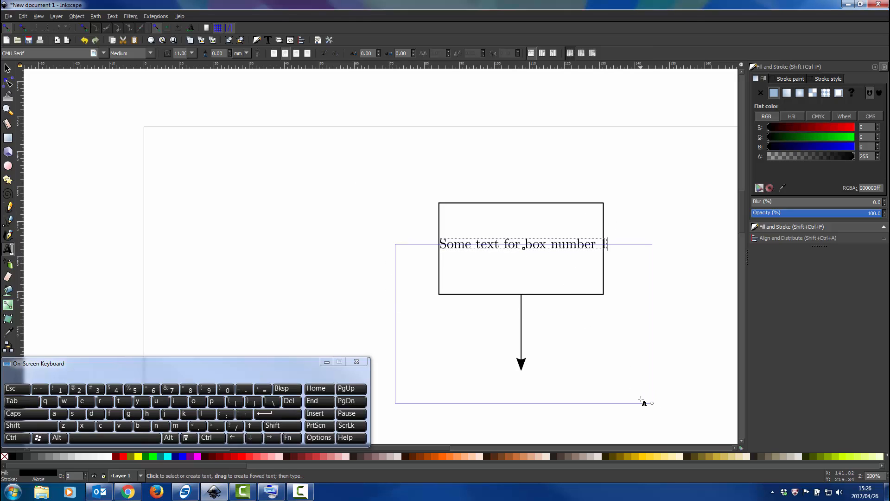
drag(653, 402, 567, 396)
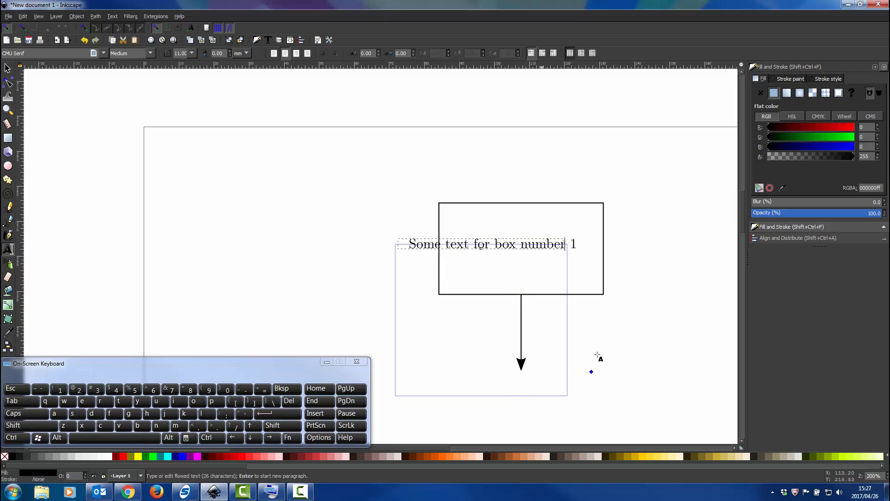
drag(597, 355, 618, 293)
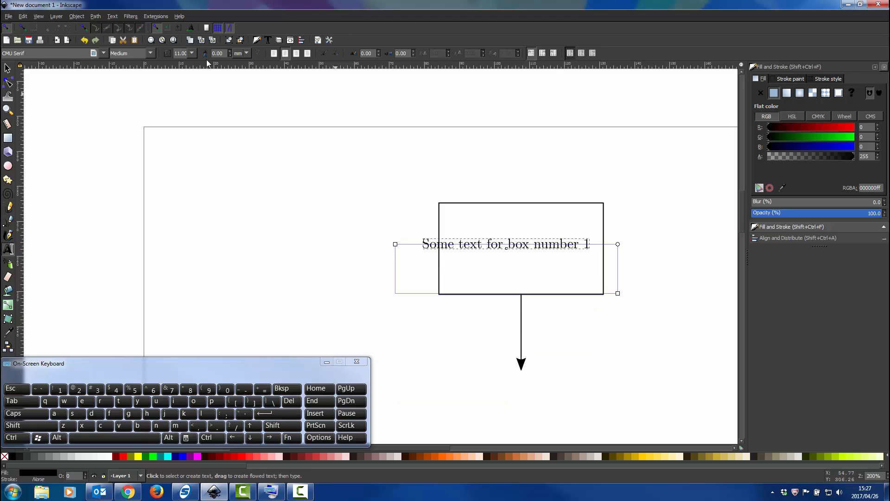
Set the text's line spacing to 125 %.
click(246, 55)
click(246, 71)
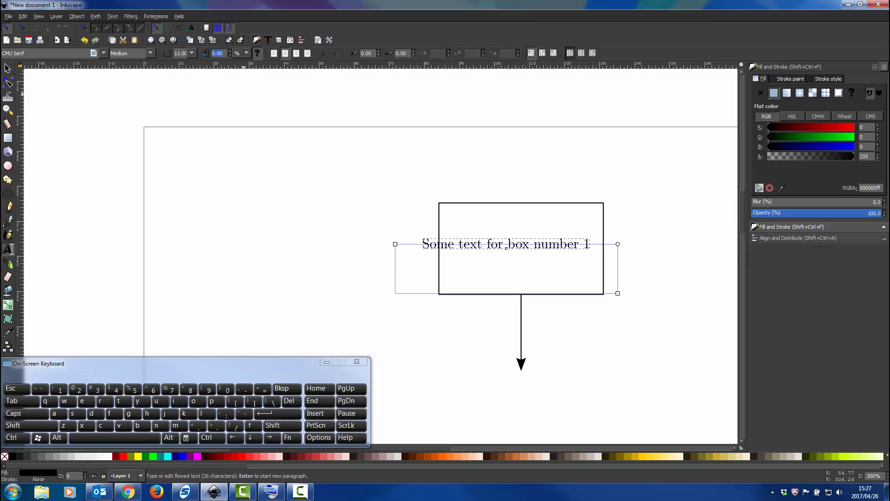
text(125)
key(Return)
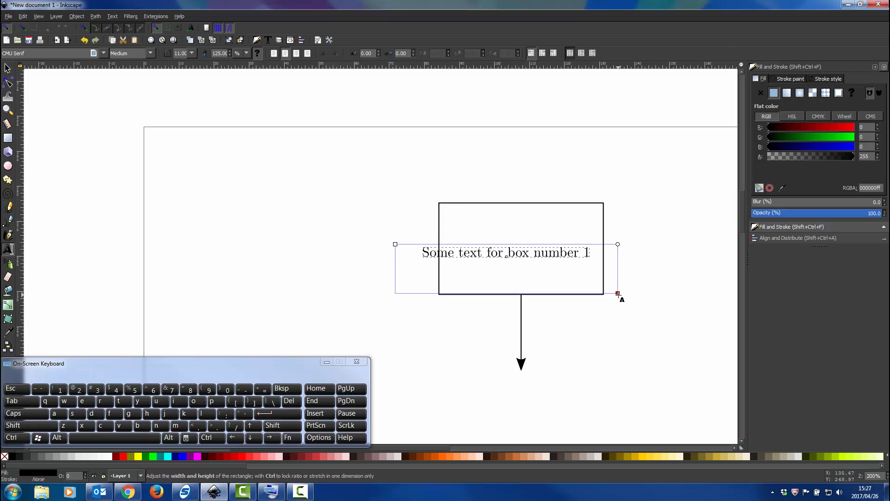
Resize the text frame to about 58 by 39 mm, try a line break before "box" and remove it.
drag(618, 293, 647, 380)
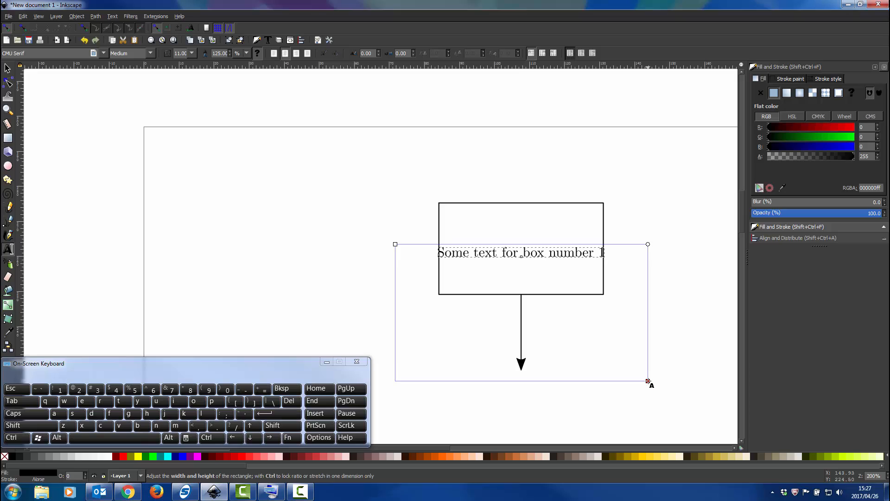
drag(648, 381, 596, 379)
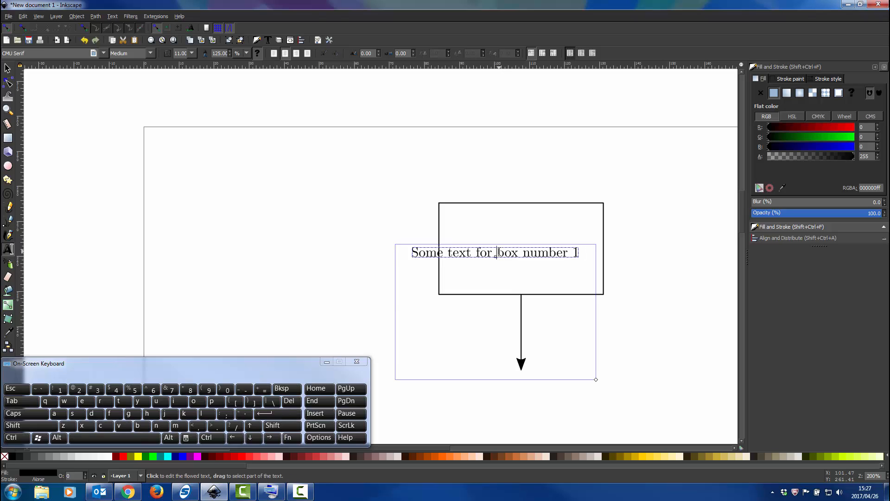
click(498, 253)
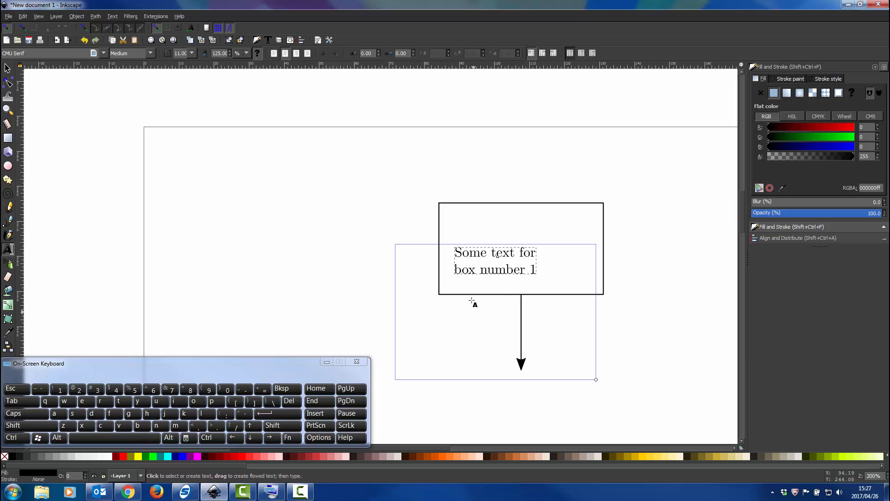
key(BackSpace)
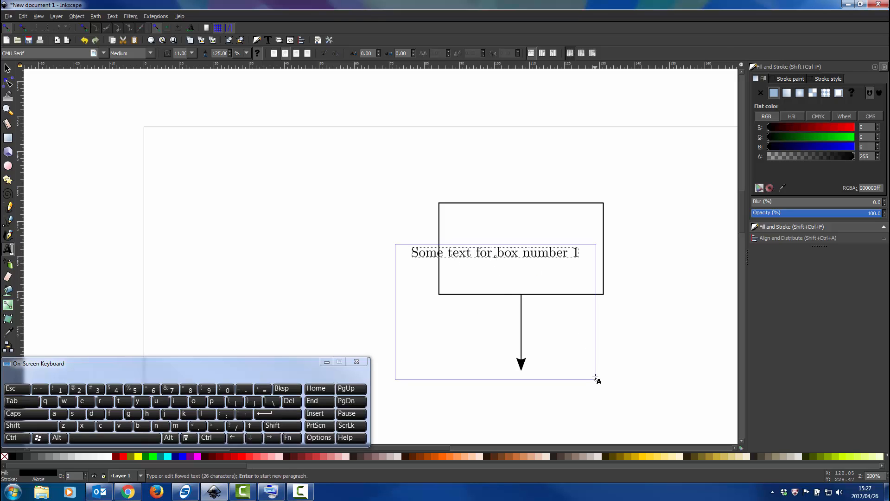
Reduce the text frame to about 29 by 11 mm so the text wraps onto two lines, and select it as an object.
drag(596, 380, 494, 270)
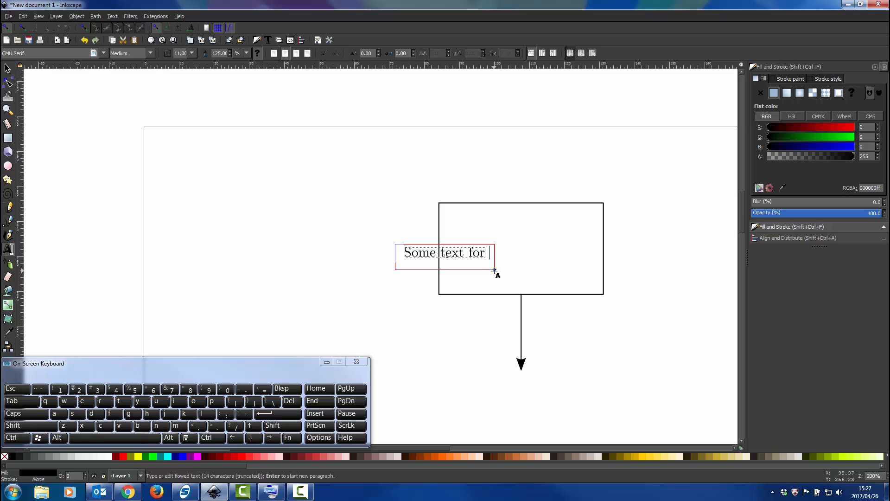
drag(494, 271, 496, 284)
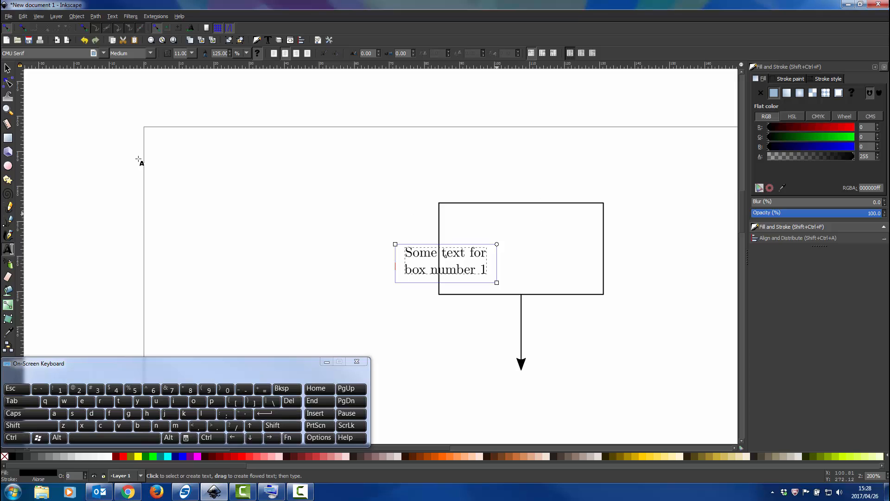
click(9, 68)
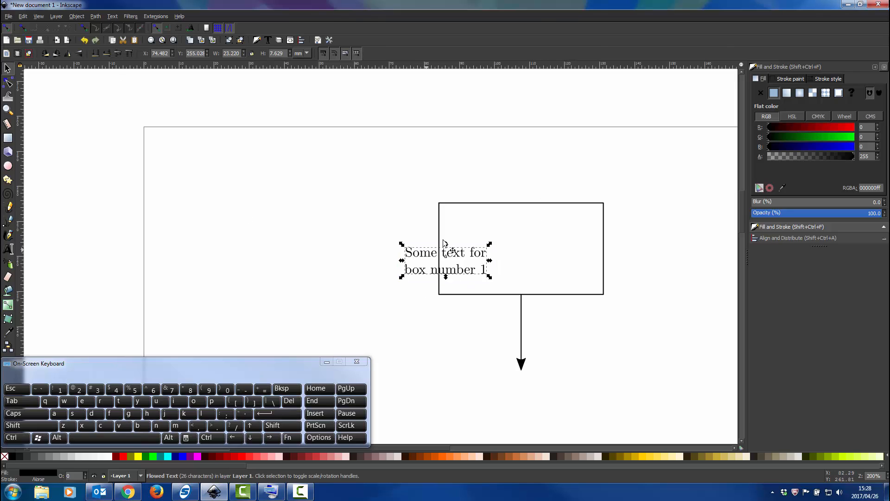
Center the text horizontally and vertically in the rectangle, relative to the first selected object, and deselect both.
click(524, 226)
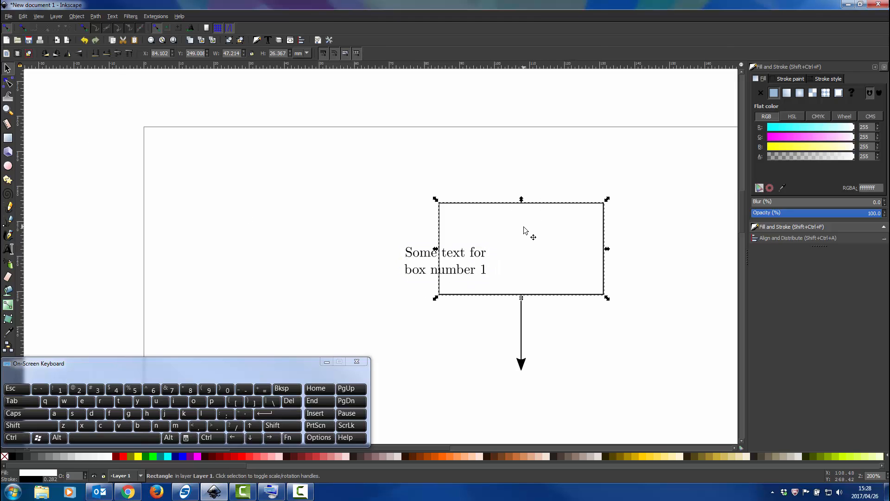
shift+click(456, 255)
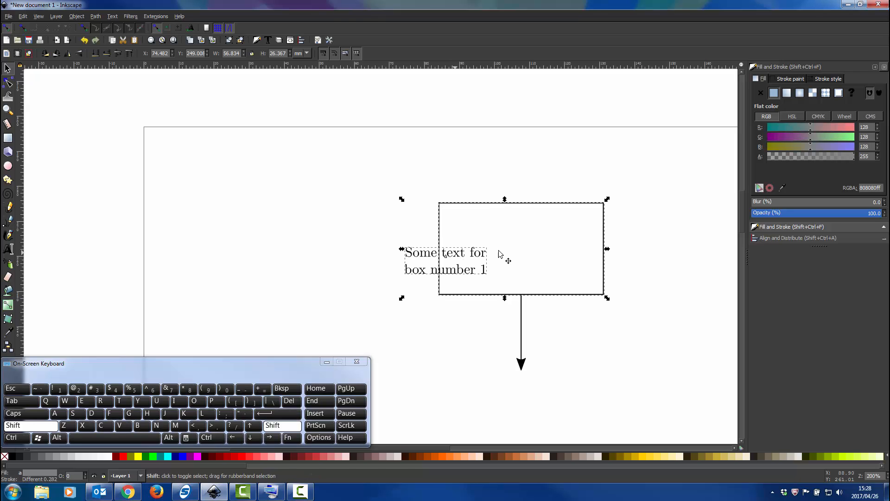
click(827, 239)
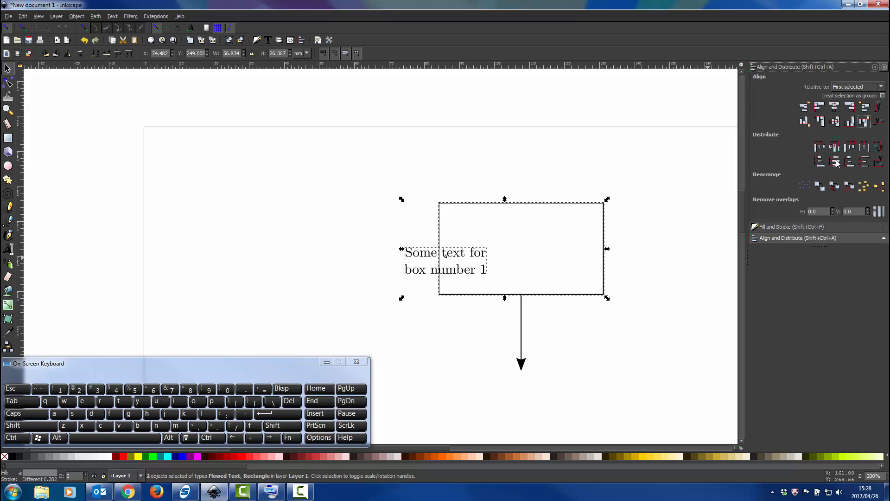
click(833, 107)
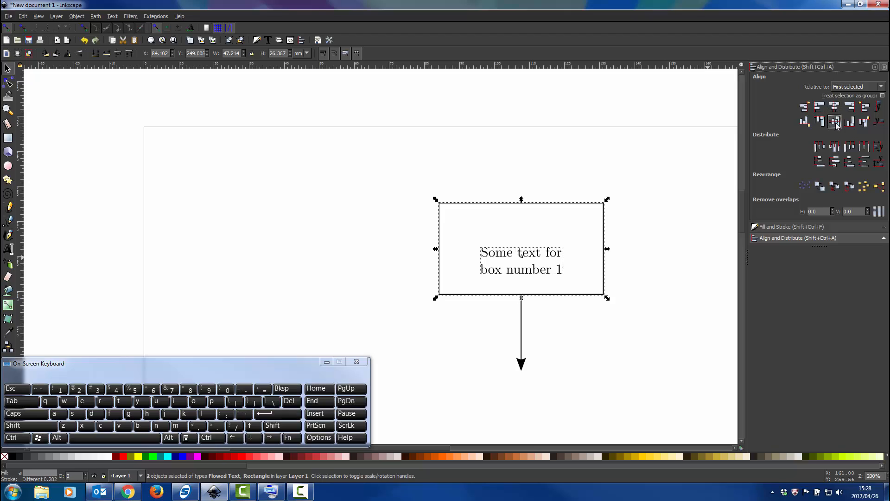
click(835, 121)
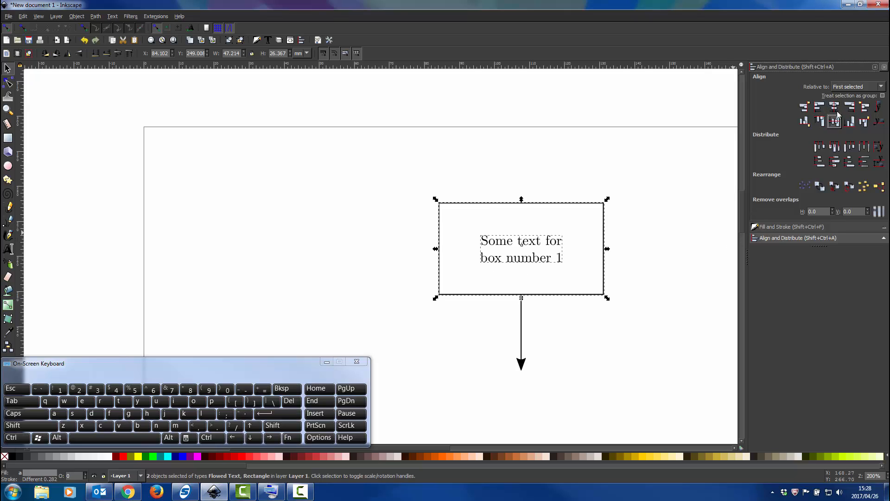
click(683, 273)
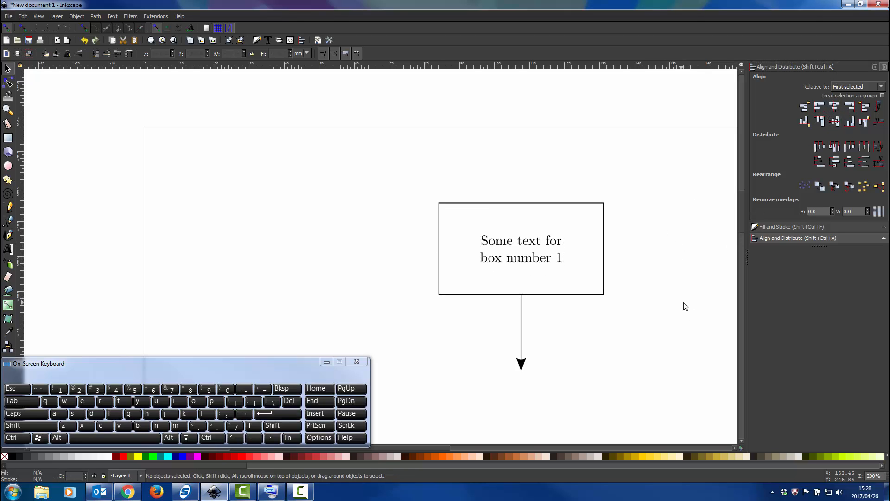
Shrink the rectangle from its lower-right corner to about 33.5 mm wide and 18.8 mm tall.
click(8, 84)
click(496, 203)
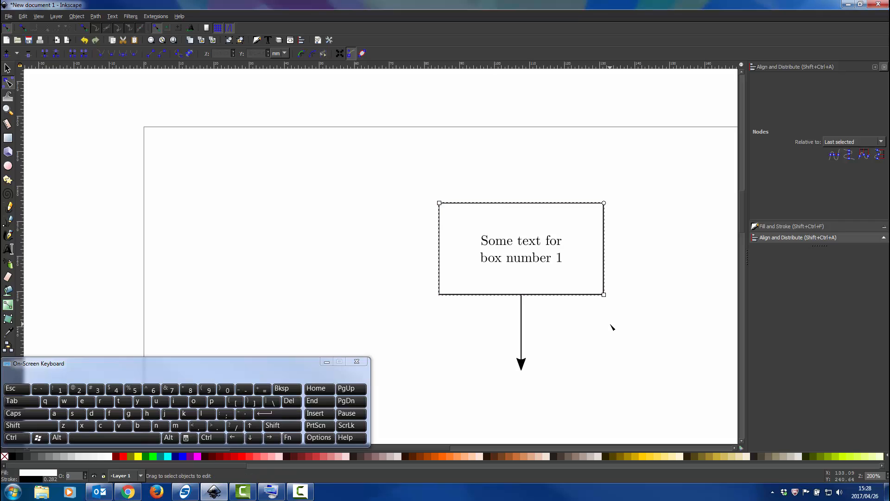
drag(604, 295, 556, 269)
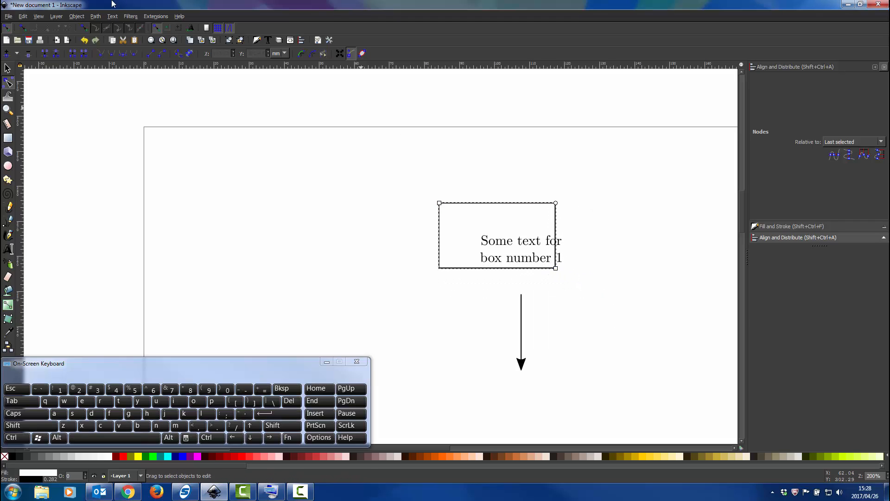
Center the rectangle horizontally and vertically around the text, using the text as the first selected object, and deselect both.
click(7, 69)
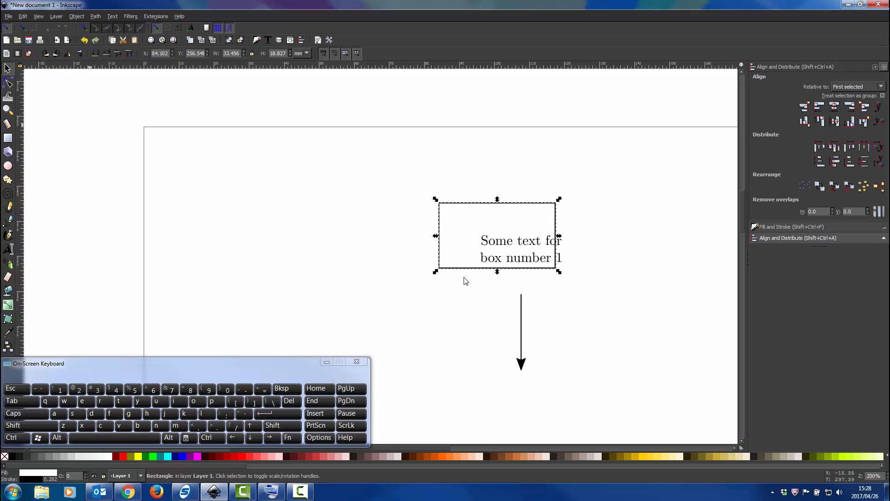
click(527, 245)
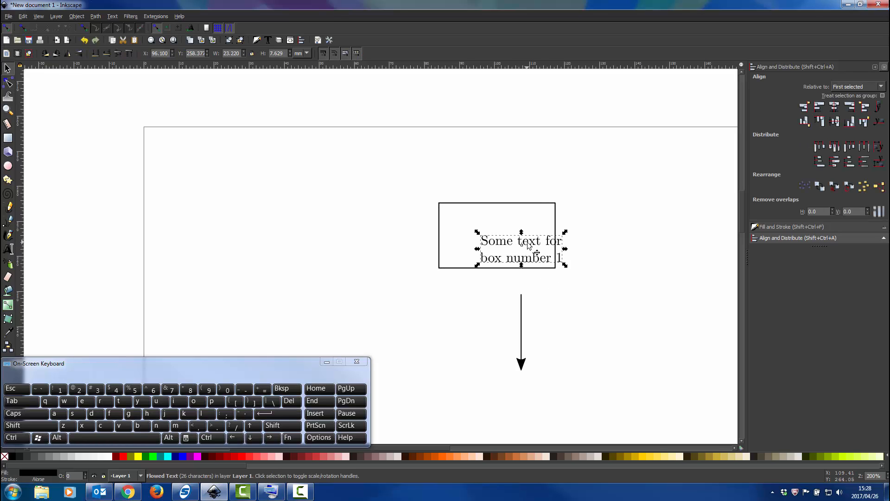
shift+click(531, 208)
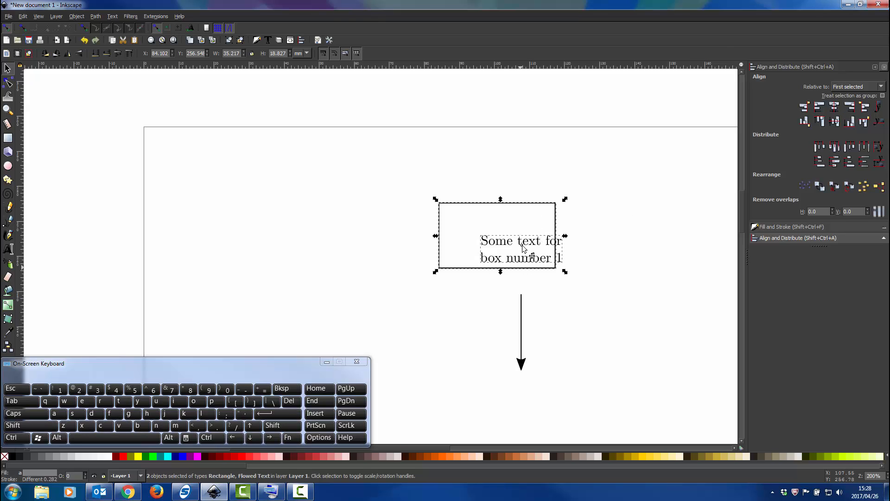
click(834, 107)
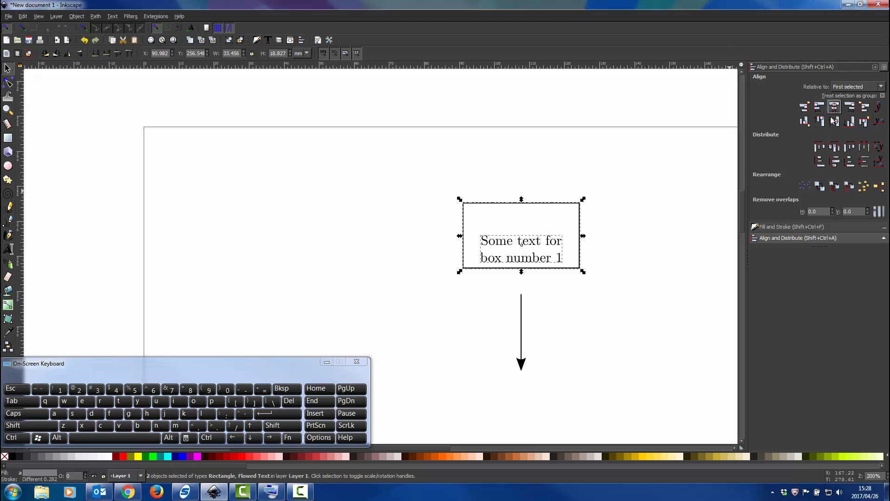
click(834, 121)
click(593, 357)
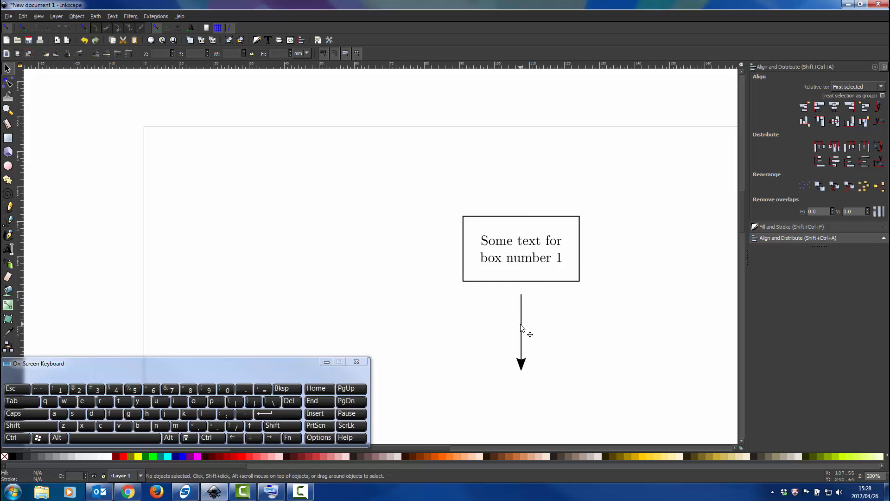
Move the arrow straight up so its tail meets the rectangle's bottom edge, and deselect it.
click(521, 327)
scroll(523, 307, up, 2)
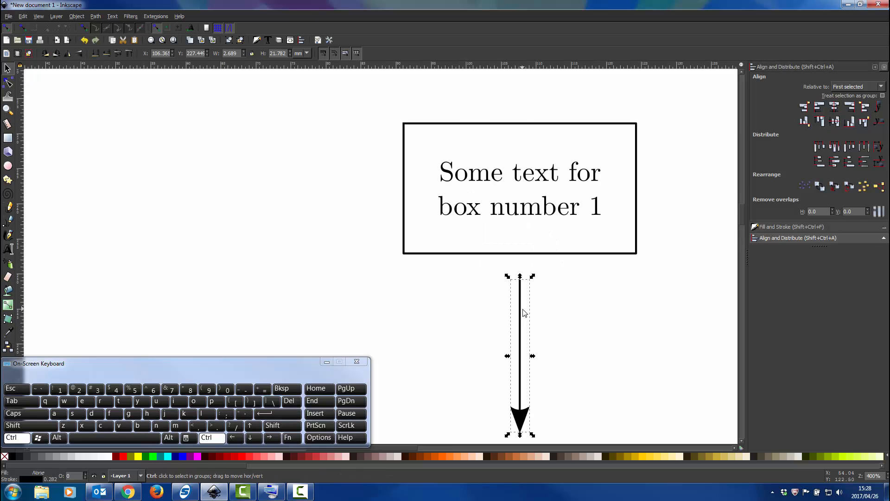
scroll(524, 312, up, 2)
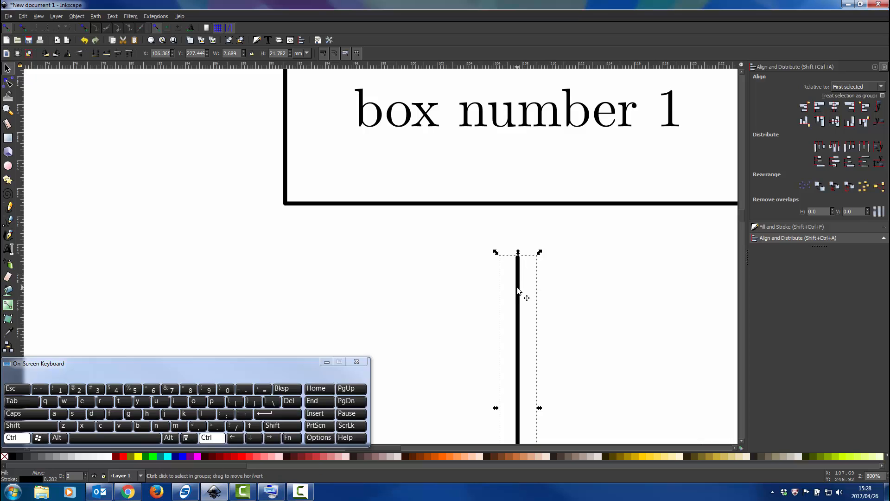
drag(517, 290, 519, 241)
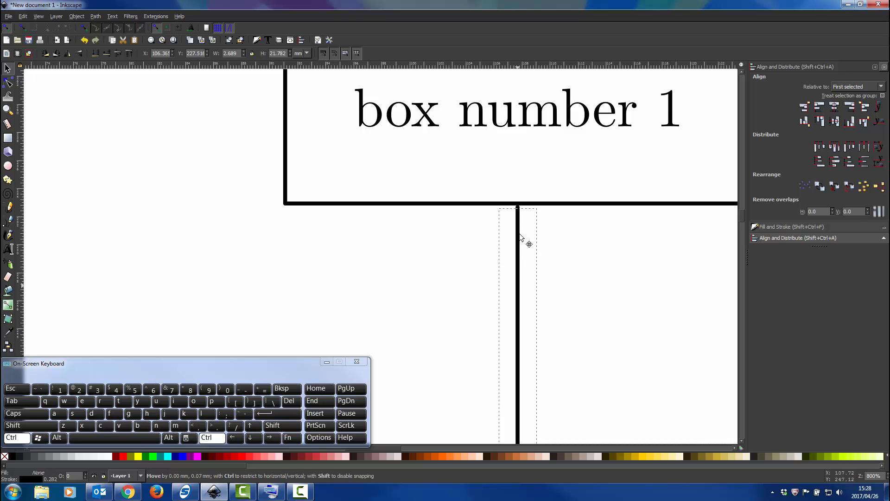
click(601, 285)
scroll(600, 285, down, 4)
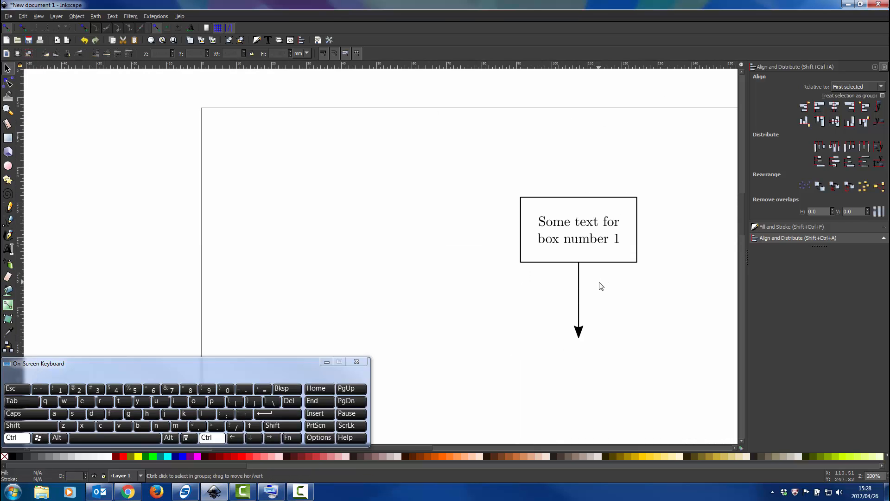
scroll(600, 286, right, 6)
Center the arrow horizontally on the rectangle, using the rectangle as the first selected object, and deselect both.
click(497, 263)
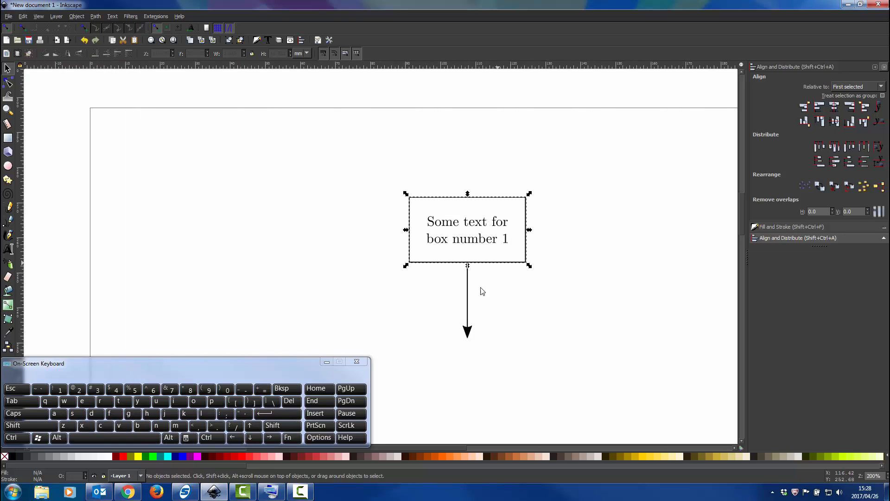
shift+click(467, 302)
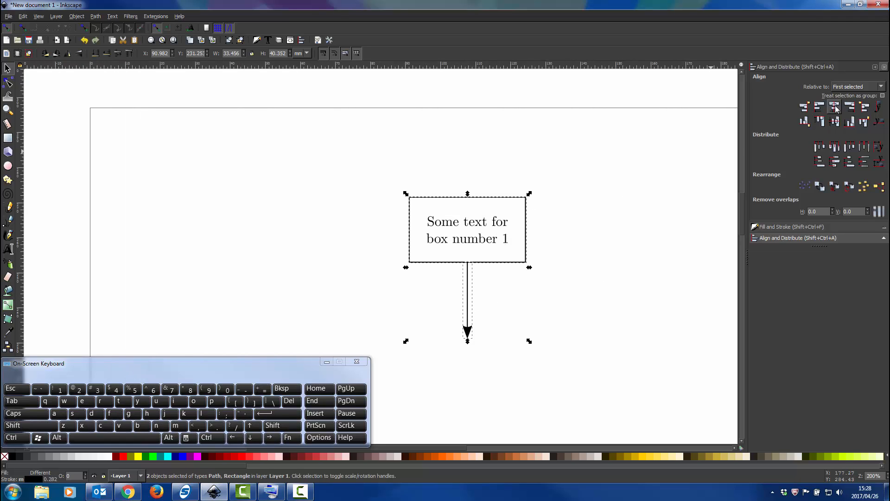
click(833, 107)
click(598, 226)
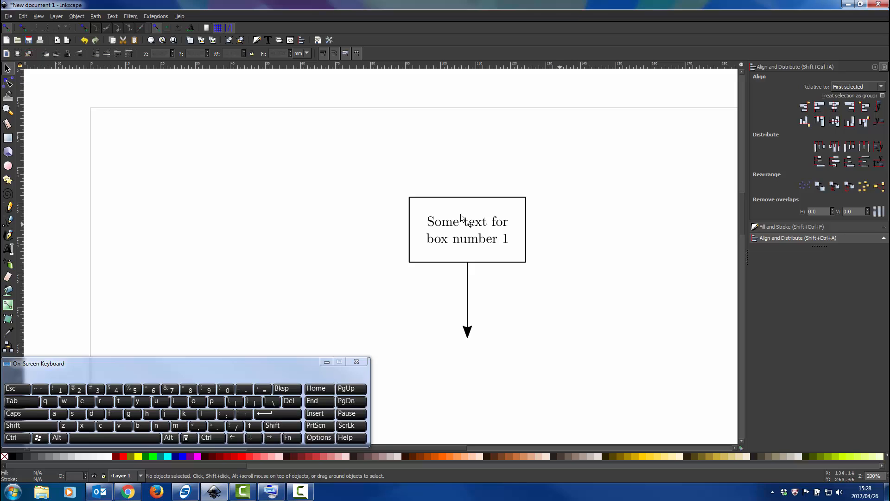
Group the rectangle and its text into a single object, leaving the arrow out.
scroll(482, 265, down, 1)
scroll(487, 256, down, 2)
scroll(492, 227, up, 1)
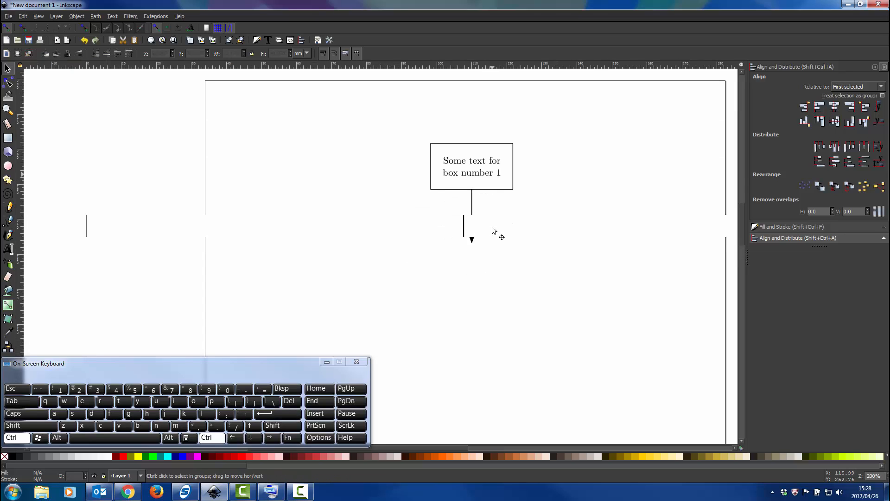
scroll(492, 227, up, 4)
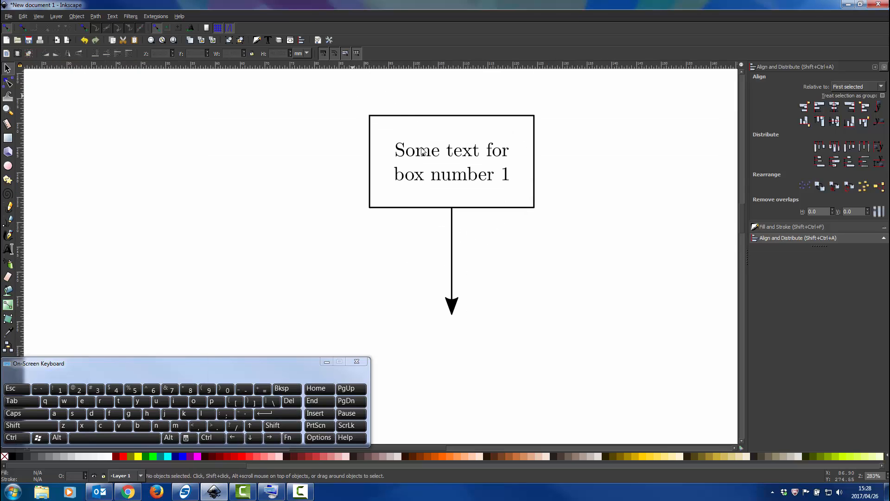
drag(349, 99, 549, 230)
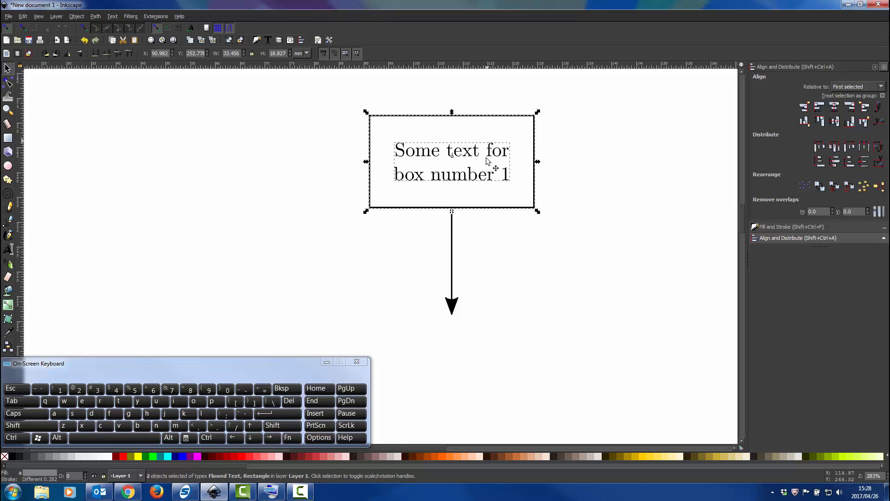
key(ctrl)
key(ctrl+g)
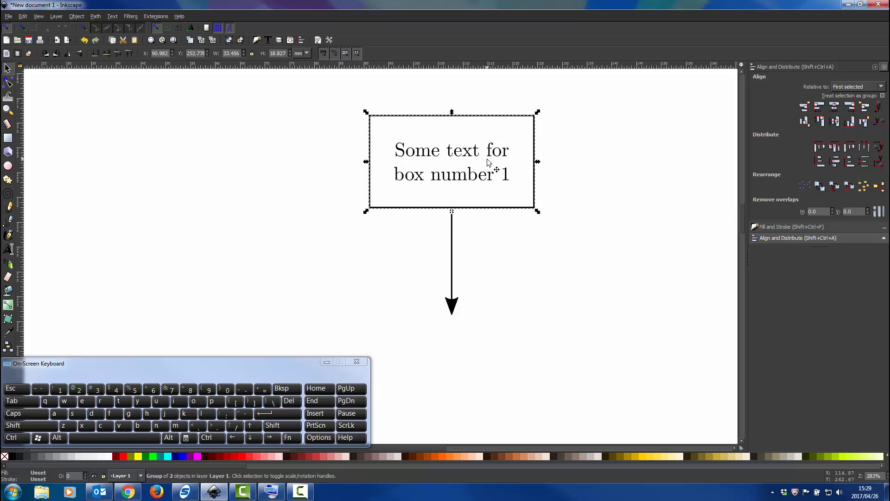
right_click(491, 157)
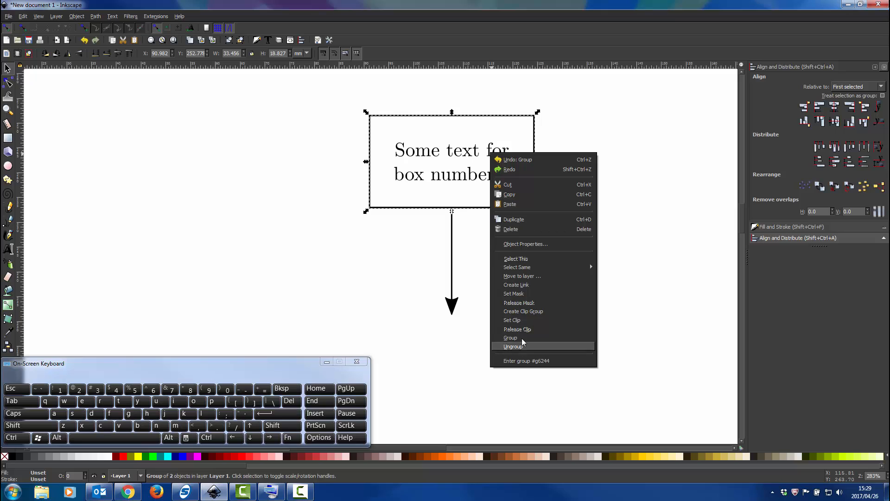
click(644, 235)
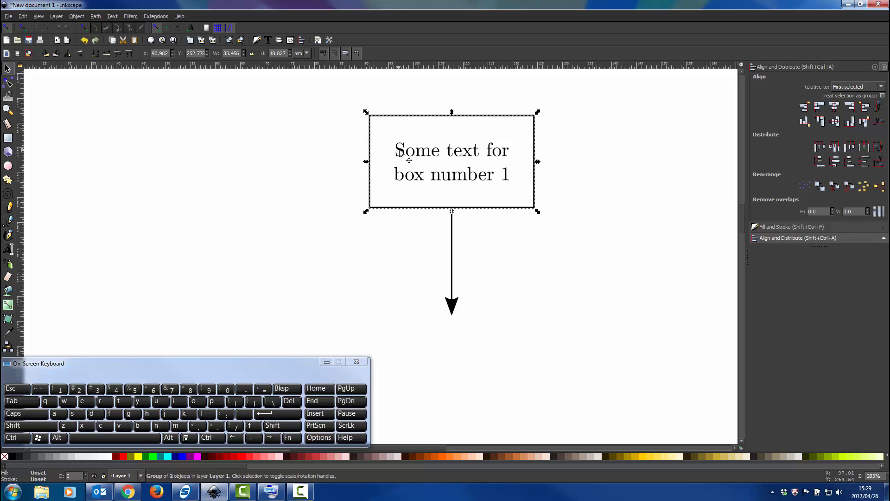
Try moving the grouped box away from the arrow, undo both moves, and deselect the group.
drag(407, 149, 371, 114)
drag(343, 180, 338, 156)
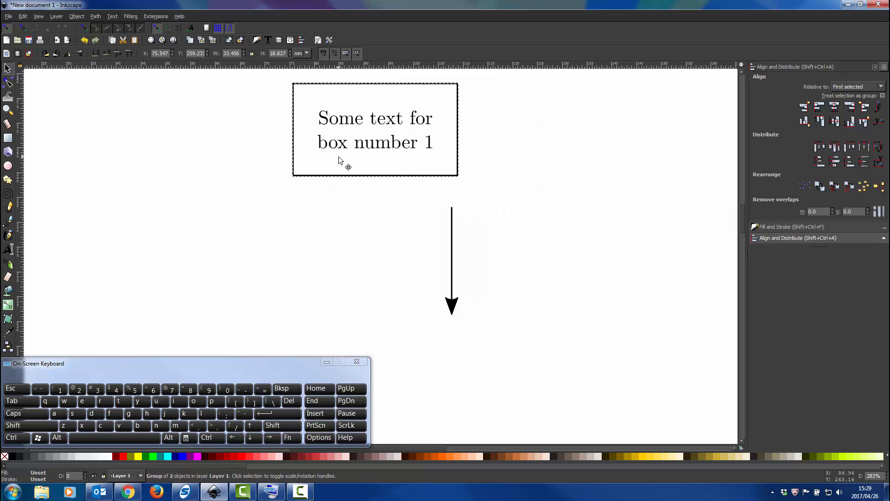
key(ctrl+z)
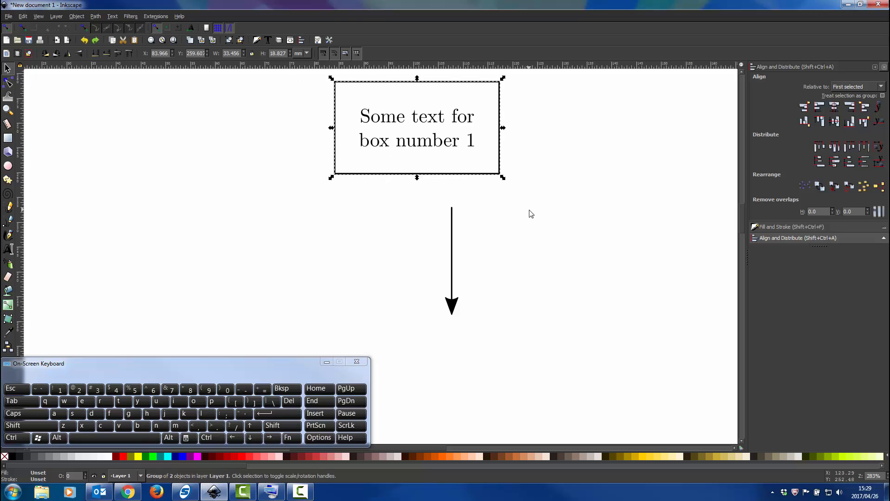
key(ctrl+z)
click(597, 218)
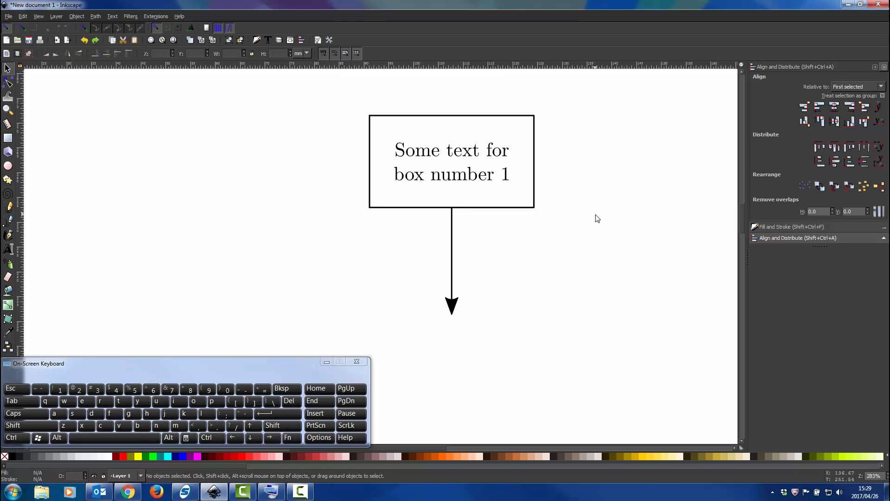
Duplicate the grouped box with its arrow and move the copy straight down about 40 mm to the upper arrow's tip.
scroll(597, 217, down, 1)
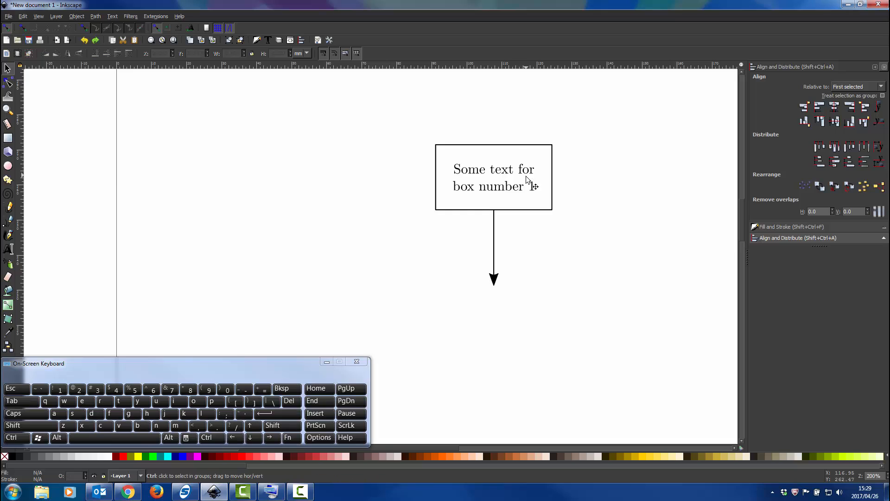
scroll(527, 178, down, 1)
click(525, 195)
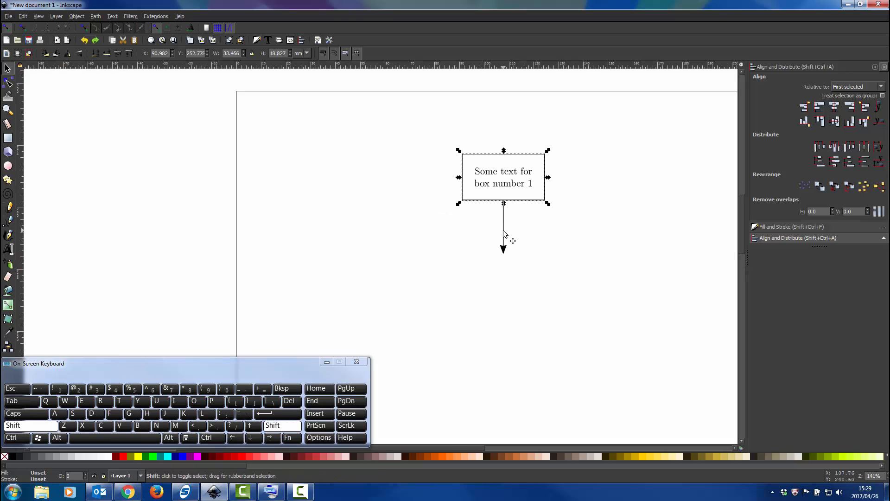
shift+click(503, 230)
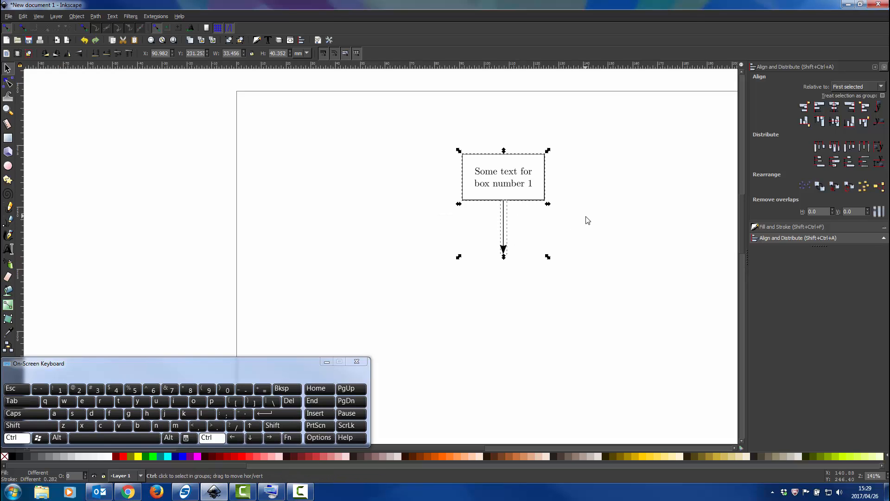
key(ctrl+d)
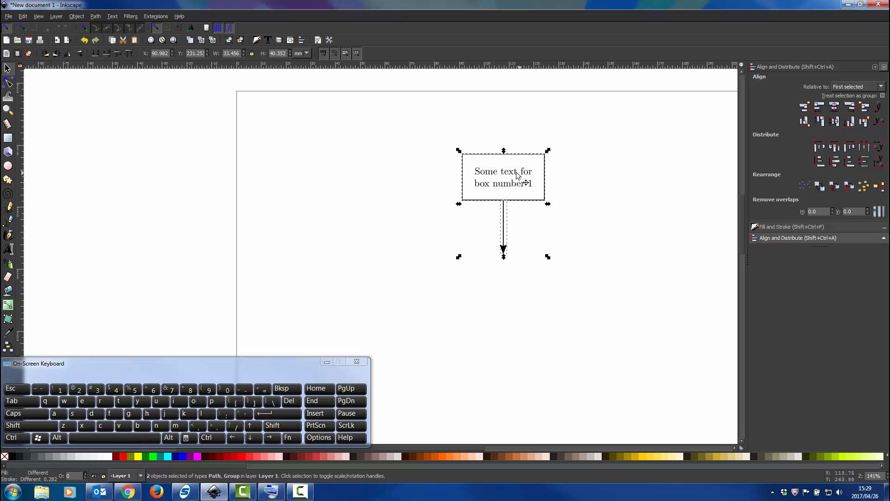
key(ctrl)
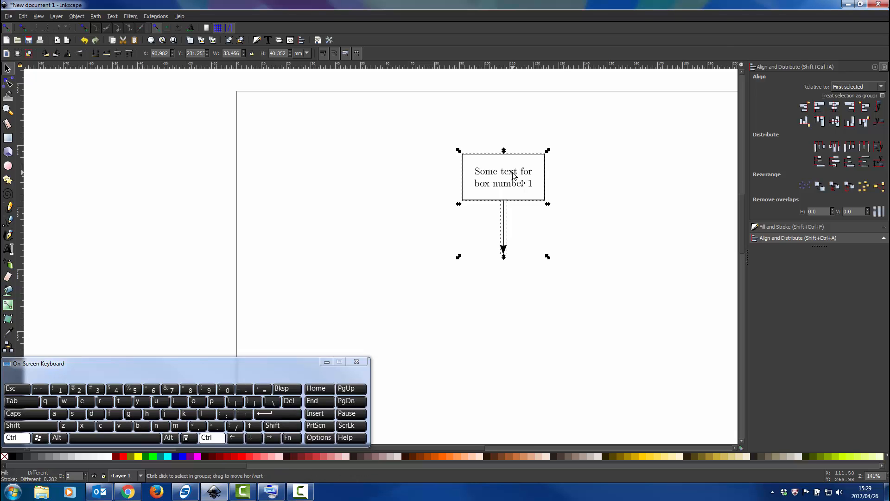
drag(513, 175, 505, 258)
scroll(519, 264, up, 6)
scroll(555, 185, down, 5)
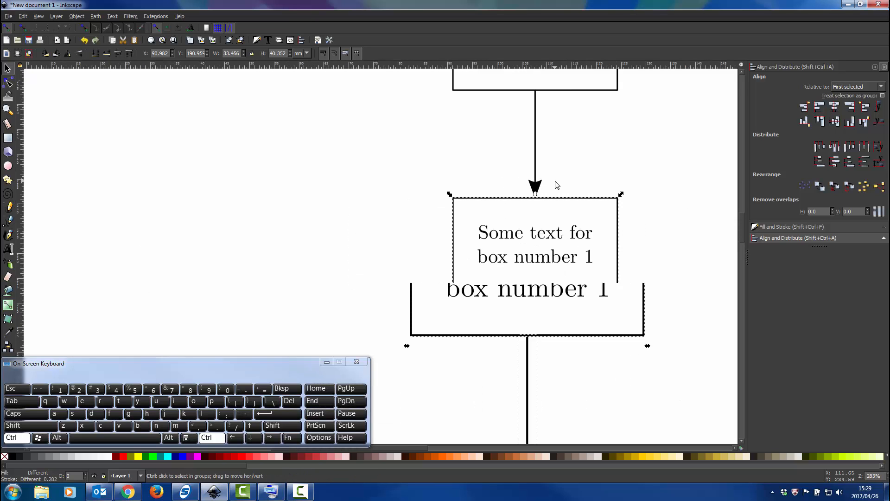
scroll(556, 184, down, 2)
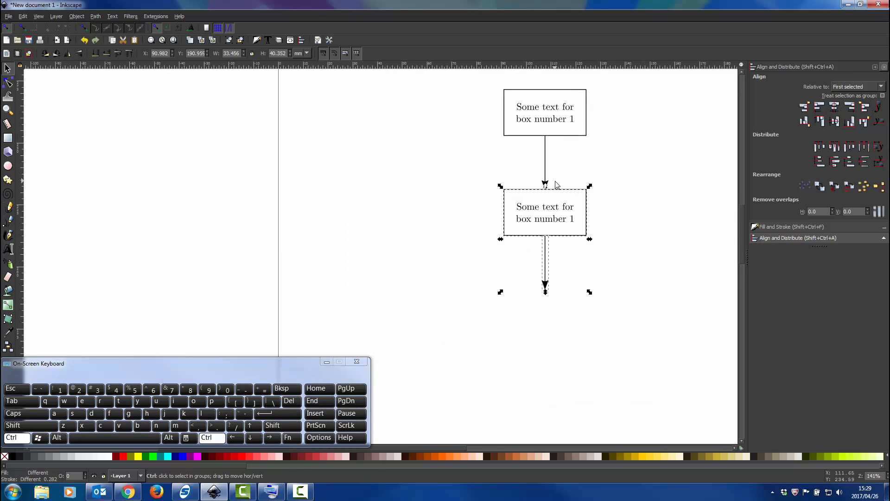
click(618, 199)
Replace the text in the lower box with "This is other text for the new box".
scroll(548, 208, up, 4)
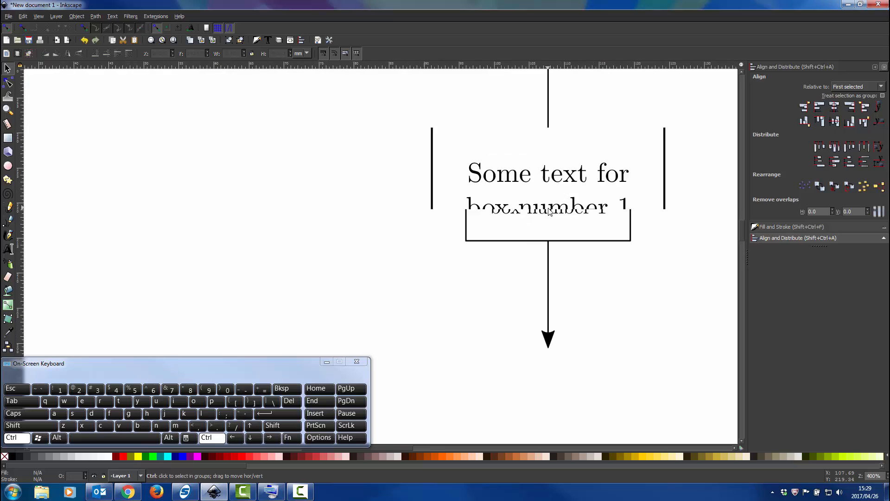
click(8, 249)
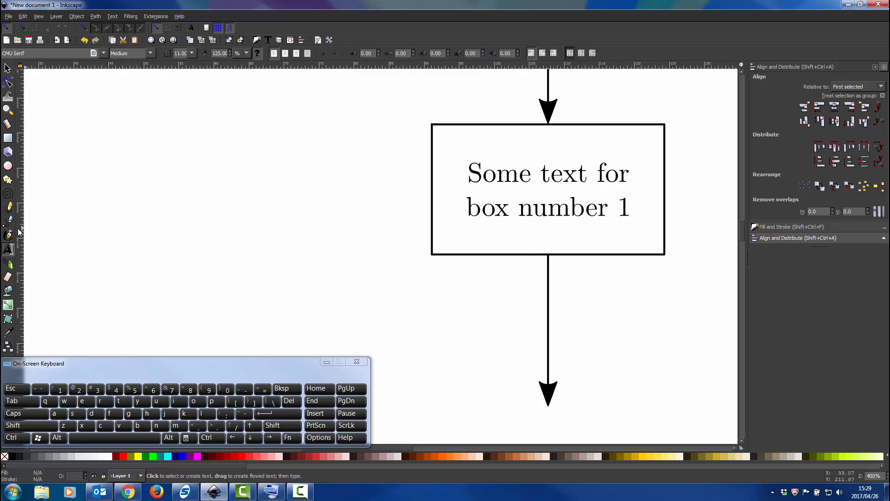
click(520, 180)
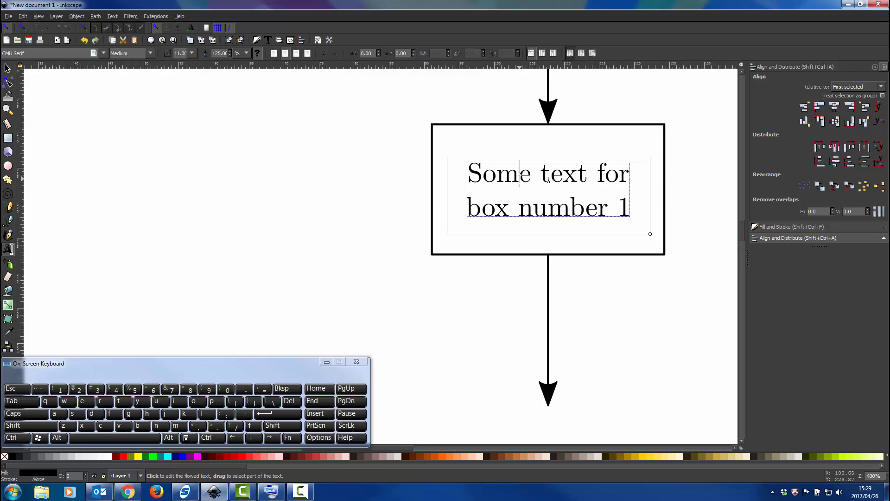
key(ctrl+a)
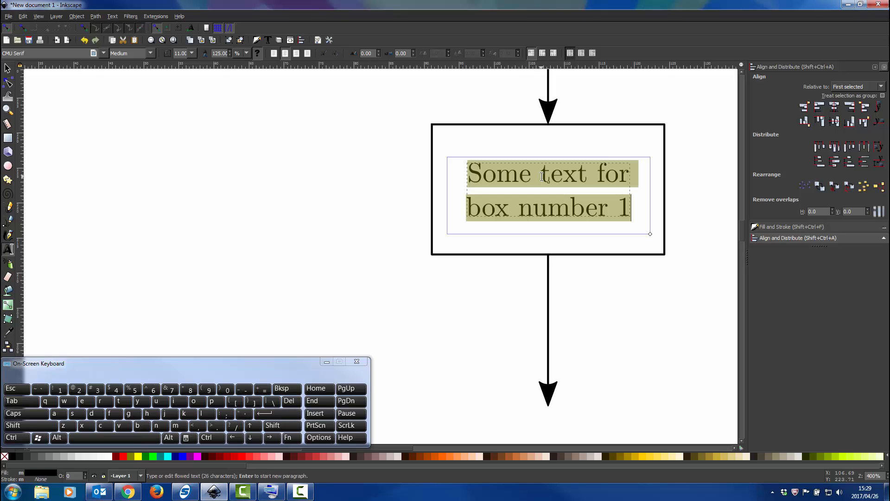
text(T)
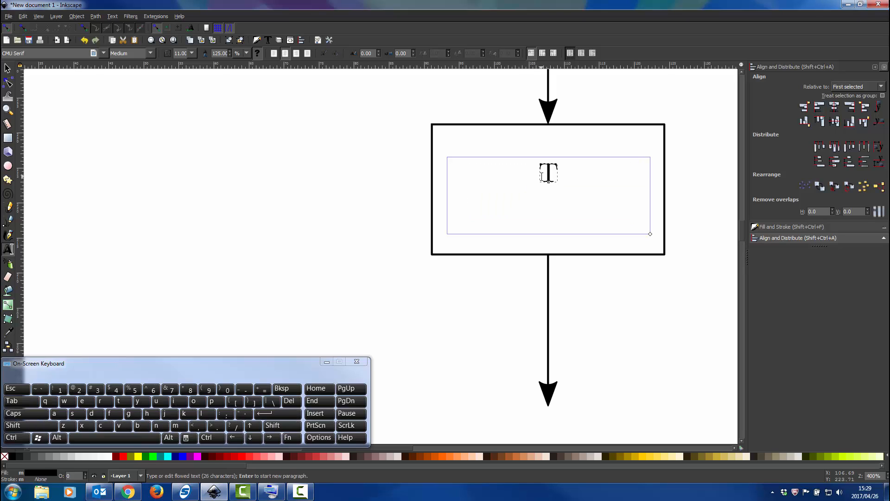
text(his is othe)
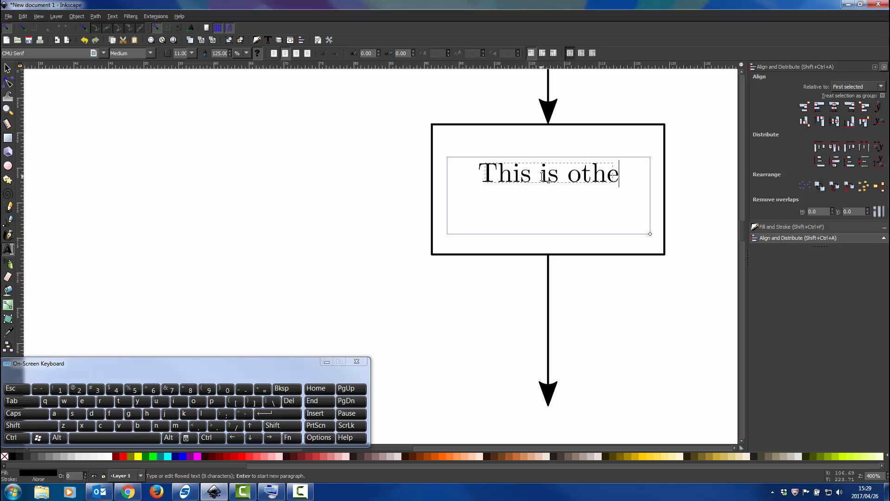
text(r text for the new)
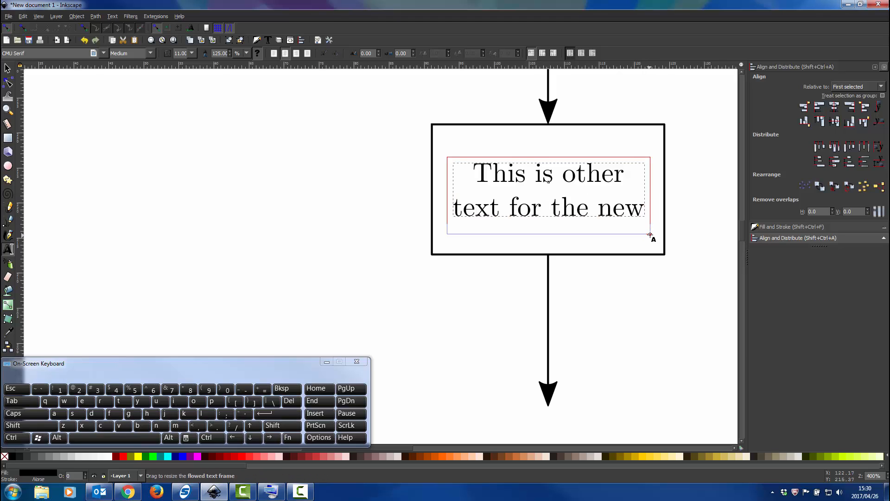
Widen the lower box's text frame past the rectangle's right edge so the full text fits on two lines, and select it as an object.
drag(651, 234, 671, 244)
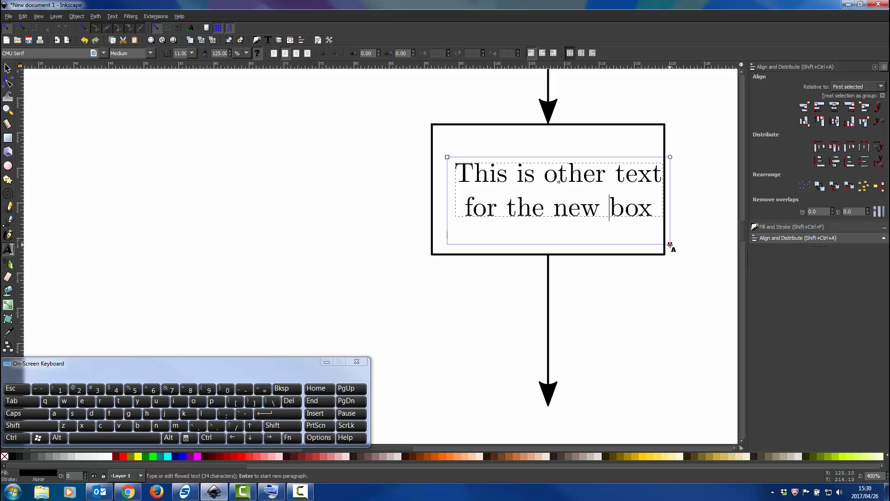
key(ctrl+z)
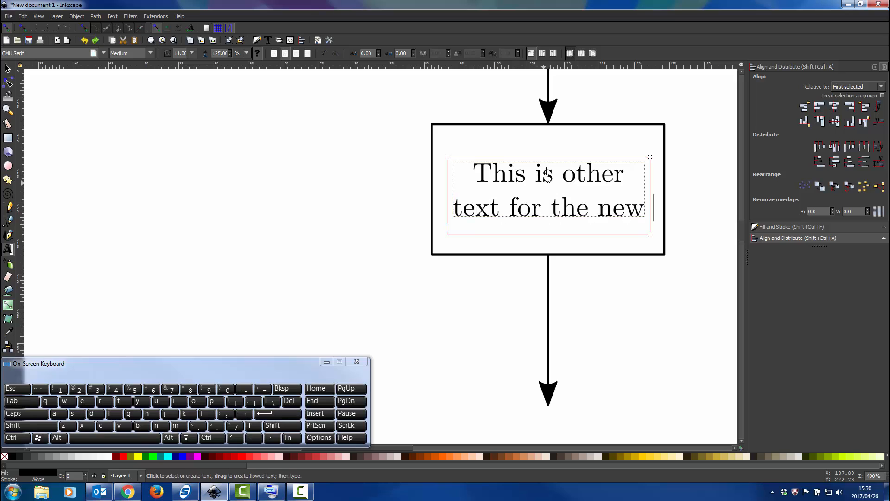
scroll(560, 212, up, 4)
scroll(560, 212, down, 1)
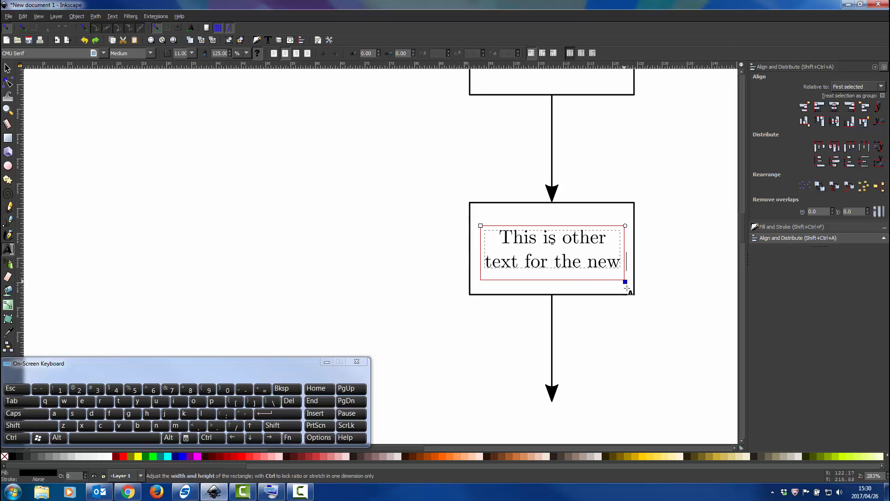
drag(622, 279, 641, 280)
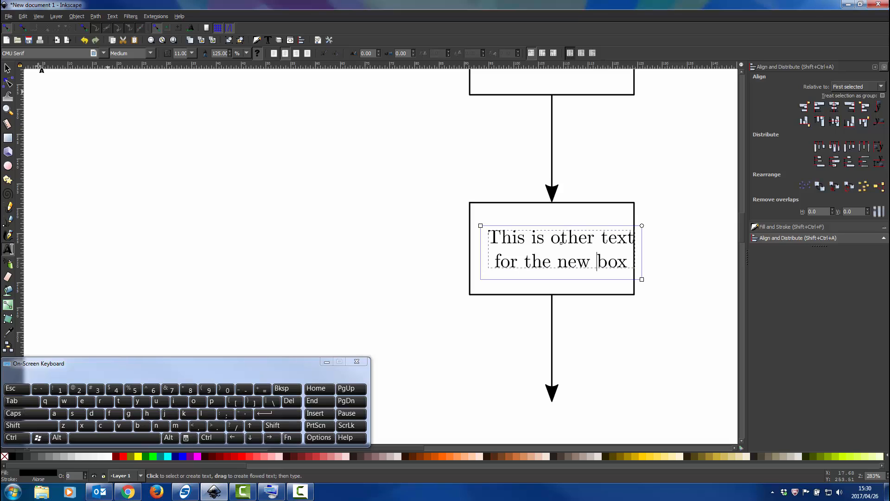
click(8, 68)
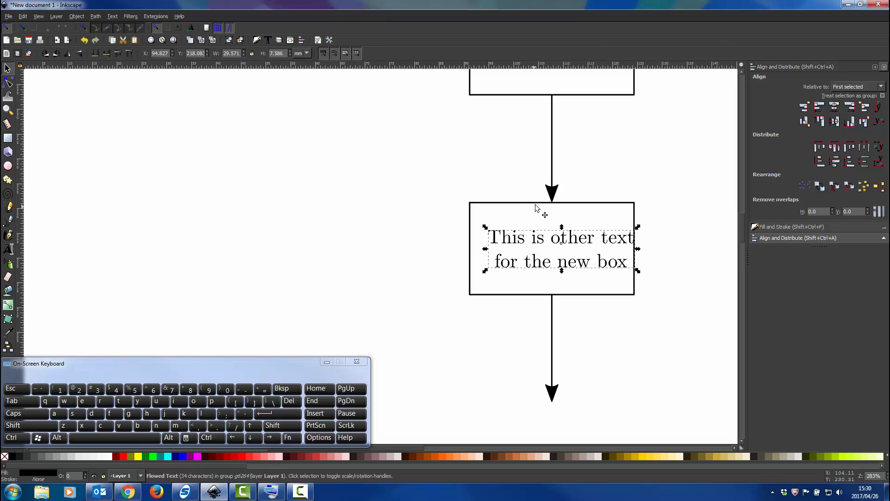
Ungroup the lower box so its rectangle and text are separate objects, and clear the selection.
click(535, 203)
right_click(534, 201)
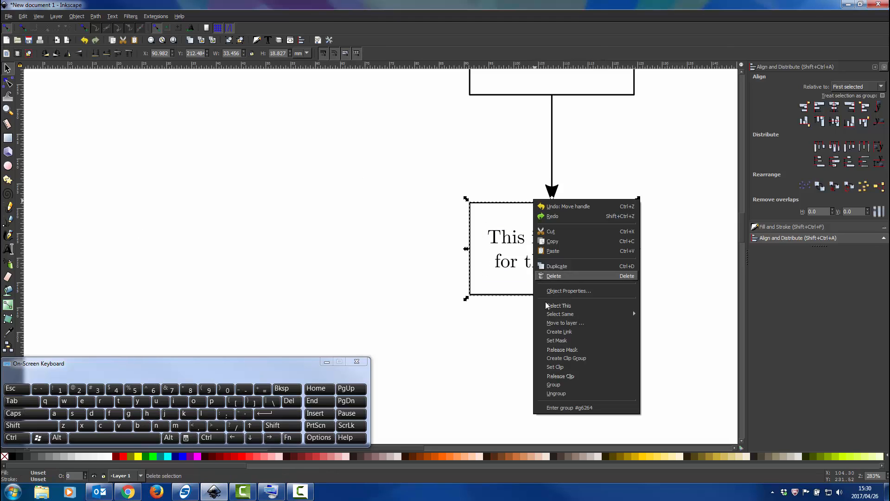
click(559, 393)
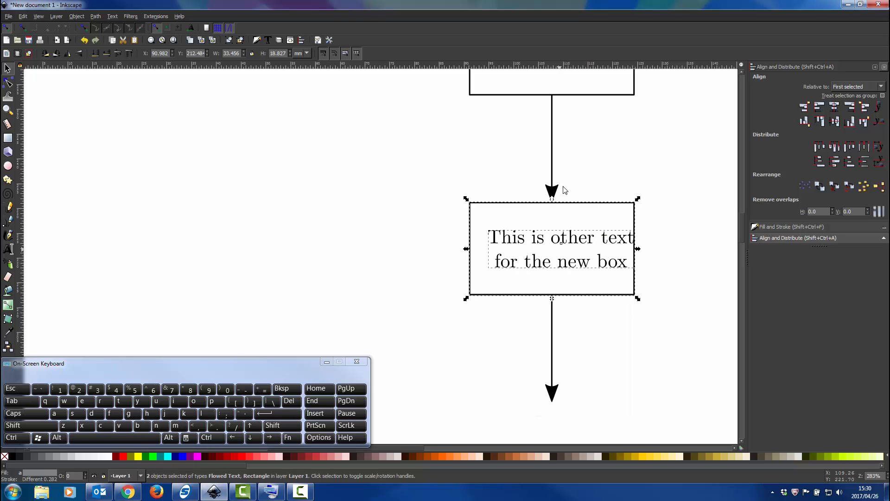
click(676, 237)
Center the text horizontally and vertically on the lower rectangle, group the two objects again, and deselect the group.
click(599, 204)
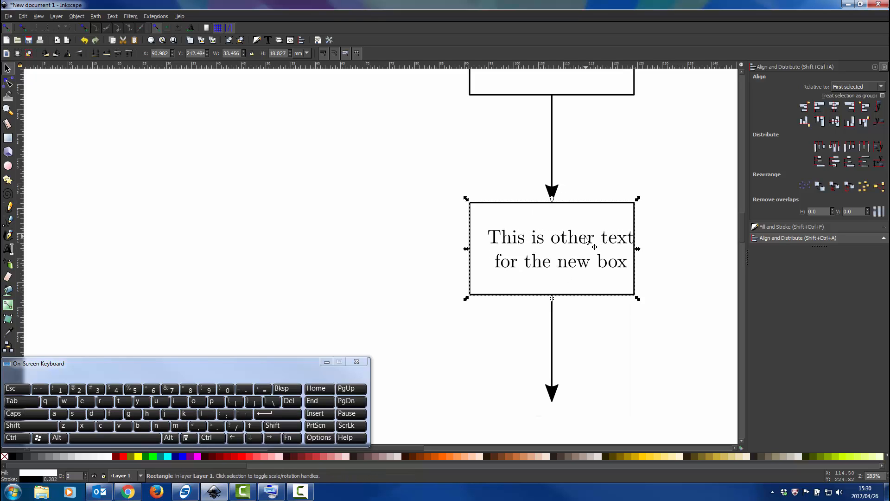
shift+click(595, 236)
click(834, 110)
click(834, 121)
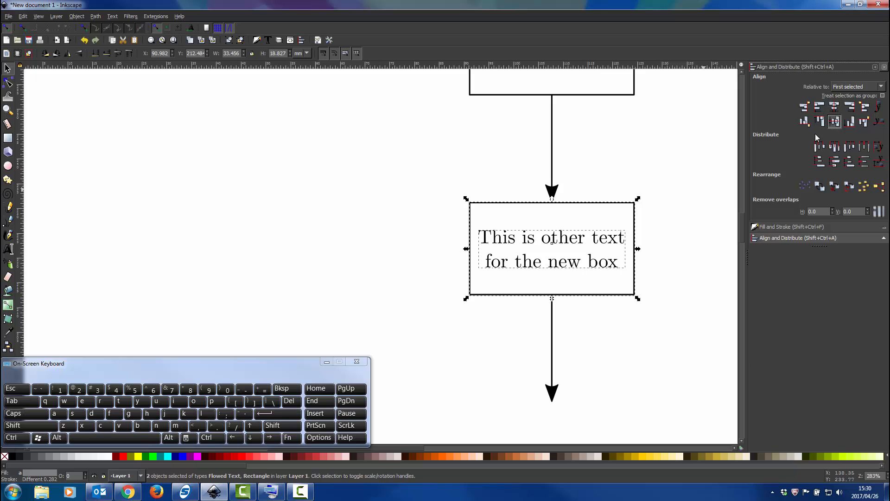
key(ctrl+g)
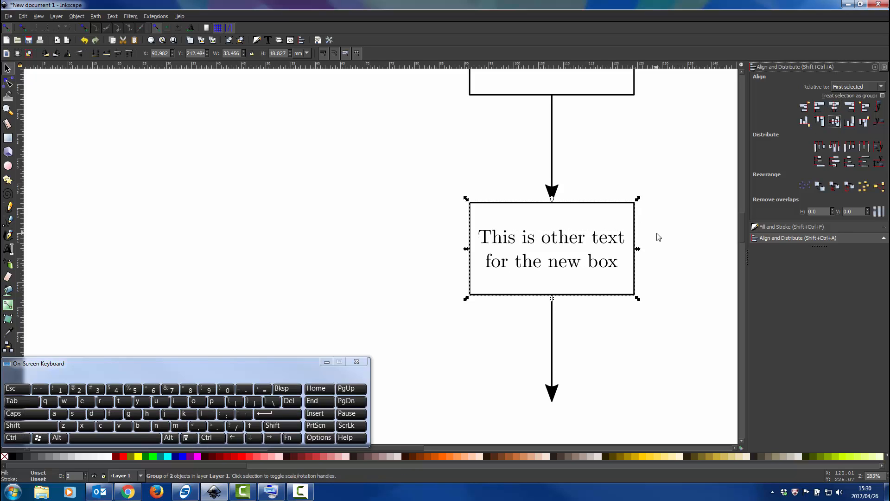
click(658, 234)
Duplicate the lower box group without its arrow and move the copy straight down about 41 mm below the lower arrow.
scroll(657, 233, down, 2)
scroll(648, 233, right, 4)
scroll(620, 238, right, 1)
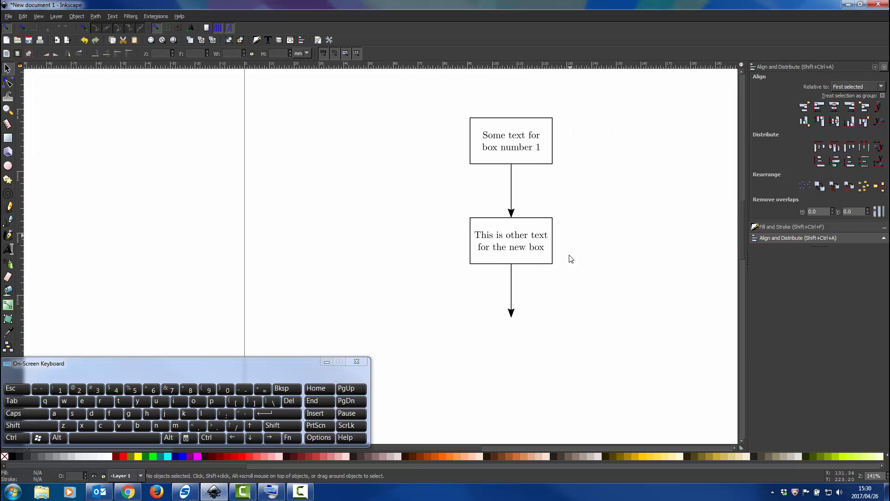
click(551, 267)
key(ctrl)
key(ctrl)
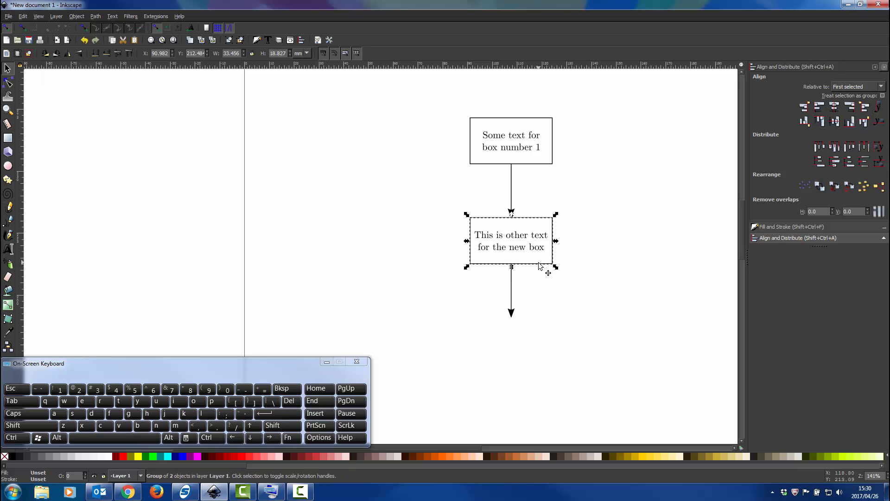
drag(536, 267, 538, 367)
Nudge the third box straight up about 0.3 mm so its top edge meets the arrow tip, and deselect it.
scroll(515, 292, up, 5)
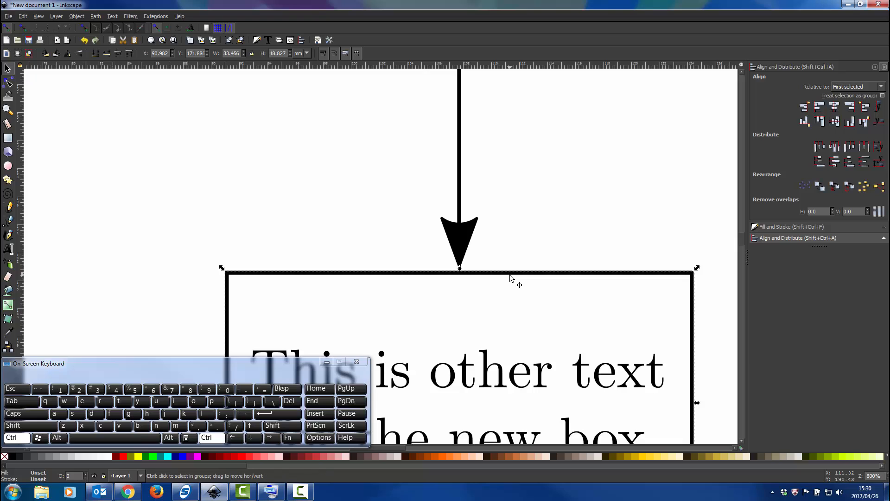
drag(510, 273, 510, 269)
scroll(512, 244, down, 2)
scroll(514, 247, down, 3)
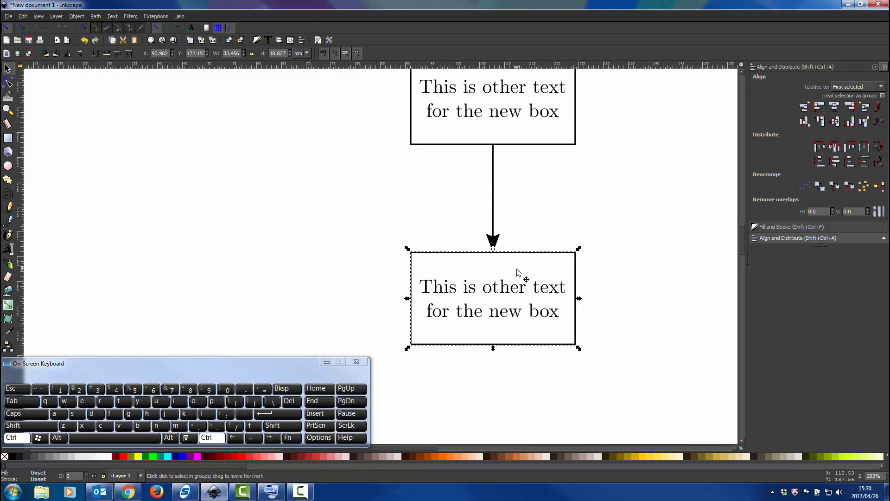
scroll(520, 250, down, 2)
scroll(519, 228, up, 3)
click(634, 247)
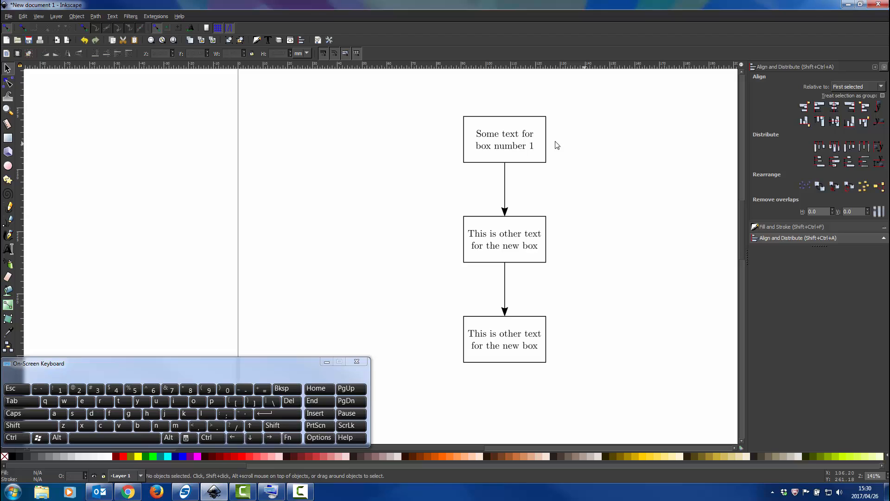
With node and path snapping on, draw a Bezier path from the third box's right-edge midpoint, about 15 mm right and 81 mm up beside the first box.
click(8, 221)
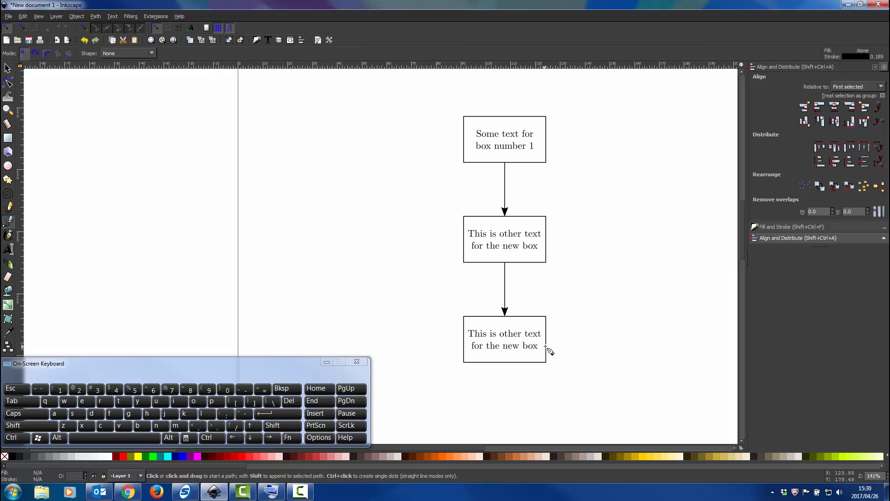
click(86, 29)
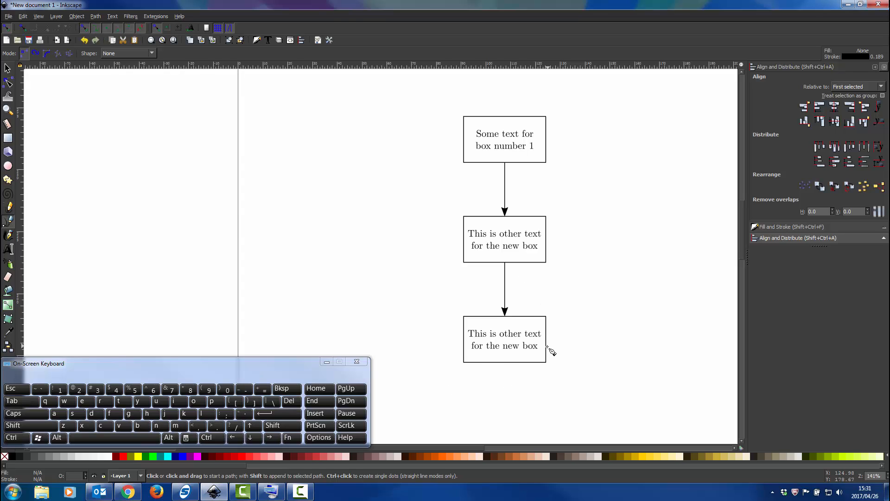
ctrl+scroll(551, 351, up, 3)
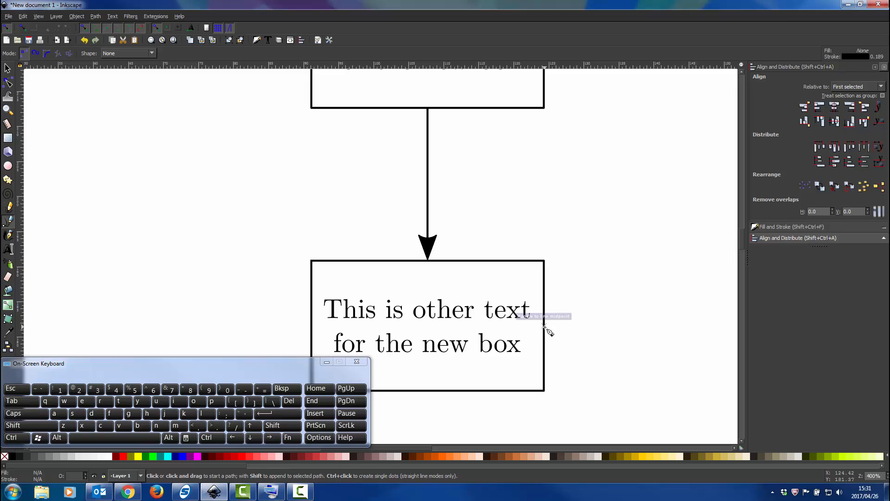
click(544, 326)
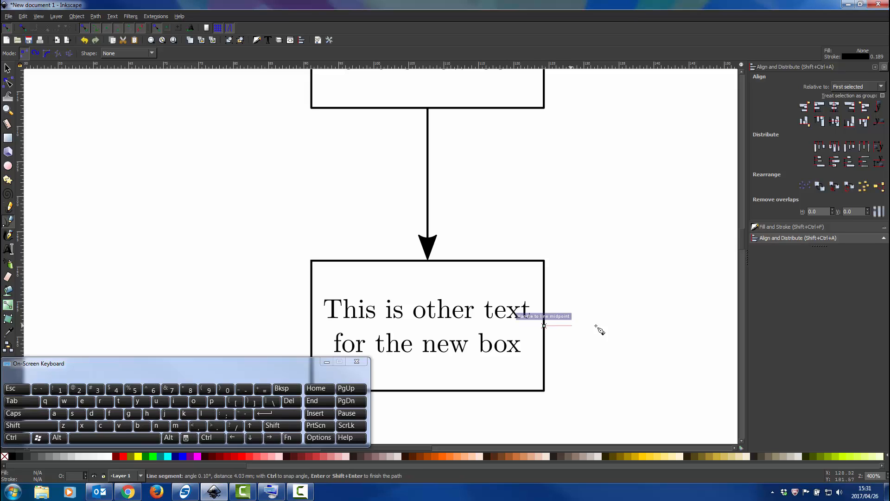
key(ctrl)
scroll(628, 332, down, 2)
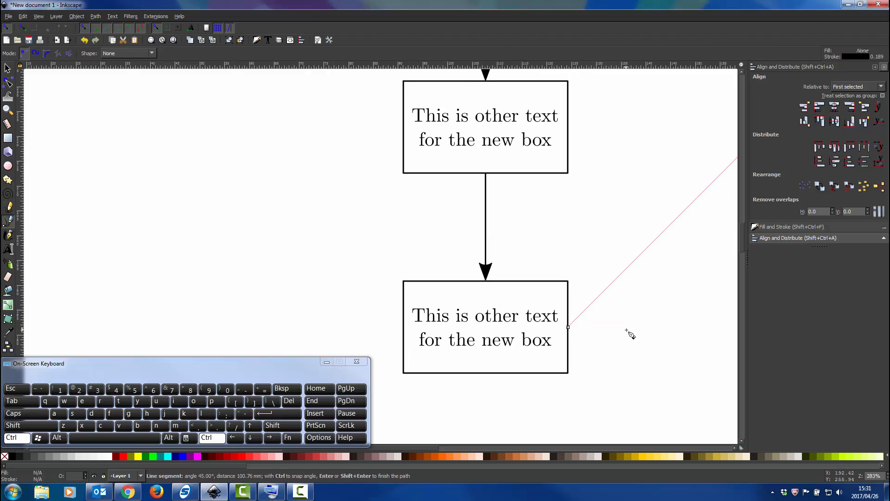
scroll(629, 332, down, 3)
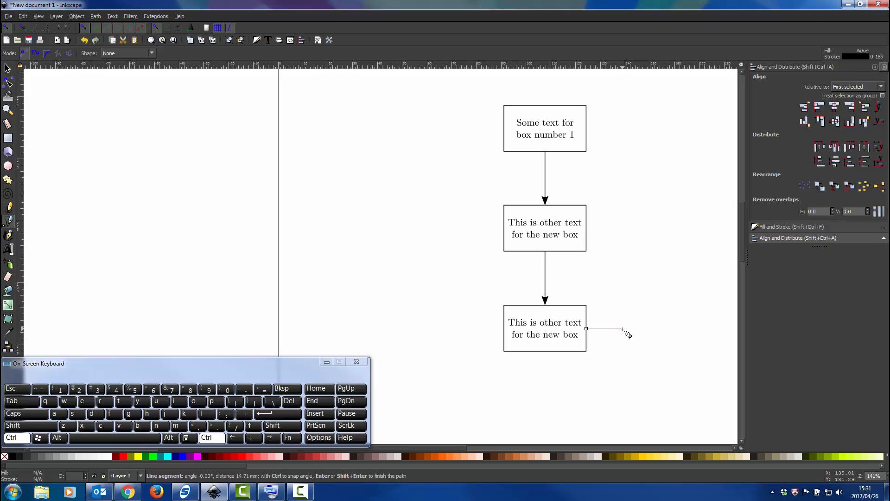
click(623, 328)
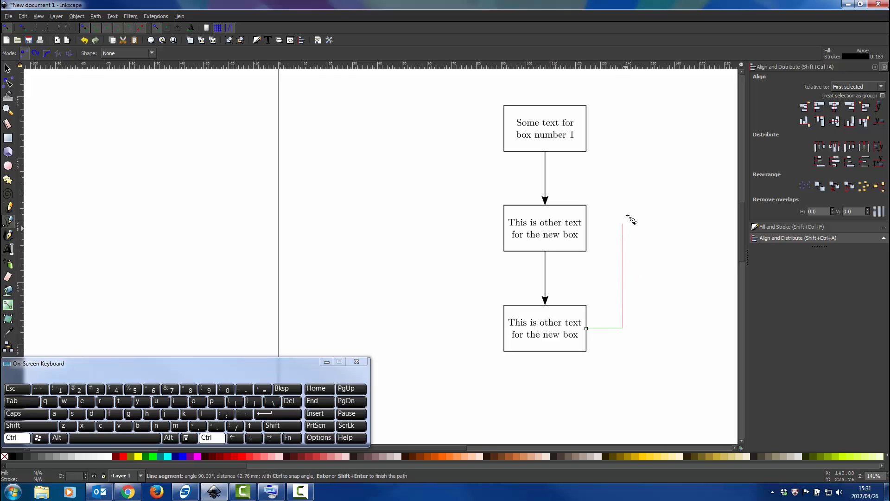
click(627, 129)
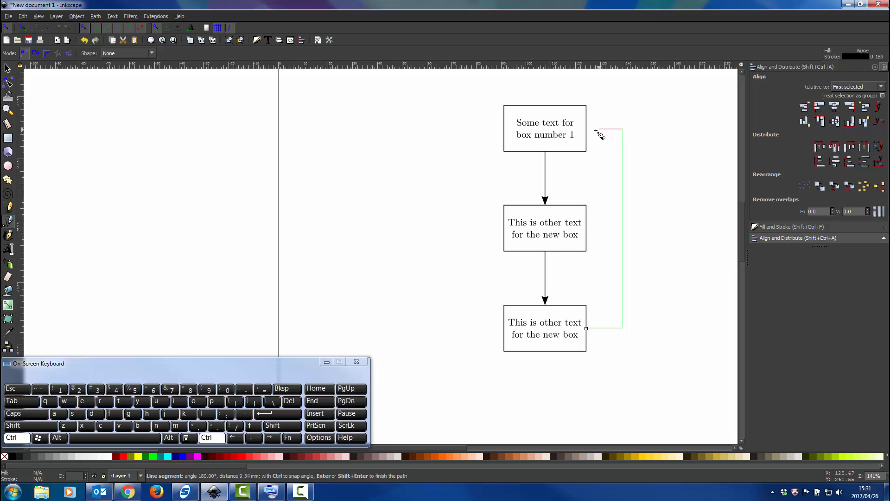
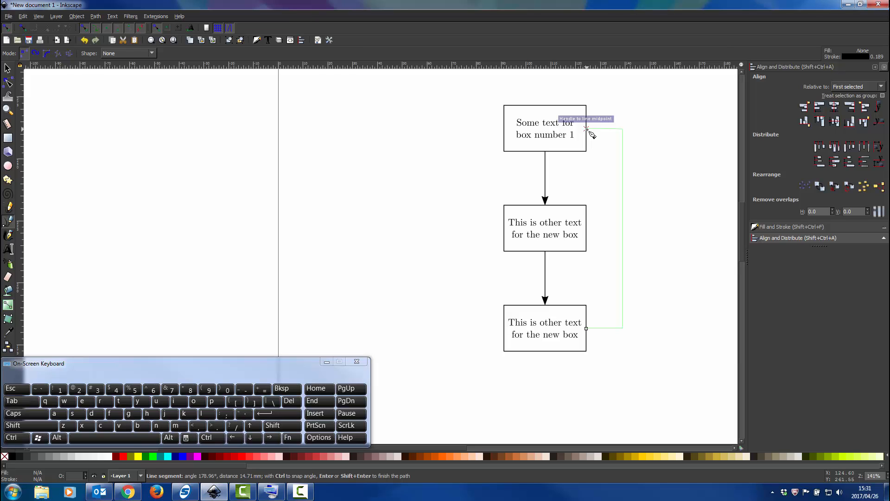
Finish the Bezier path at the first box's right-edge midpoint and move its upper corner node up level with the end node.
double_click(586, 128)
click(7, 68)
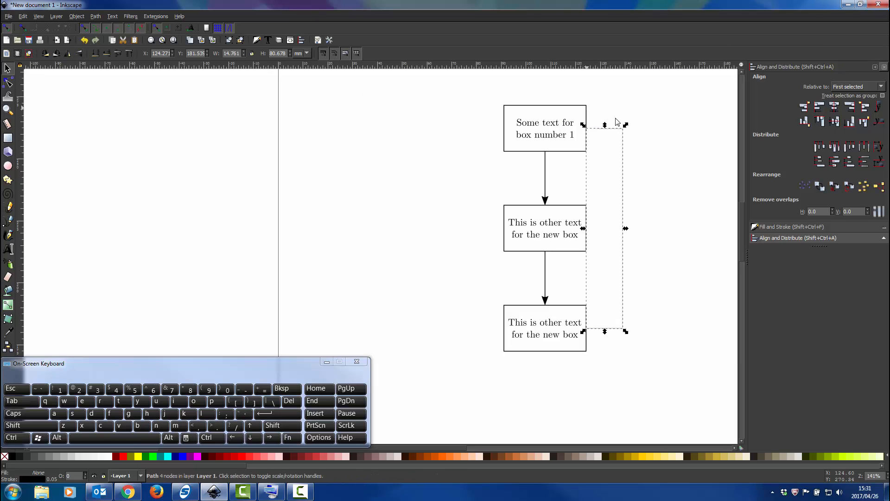
ctrl+scroll(620, 130, up, 3)
ctrl+scroll(571, 148, up, 3)
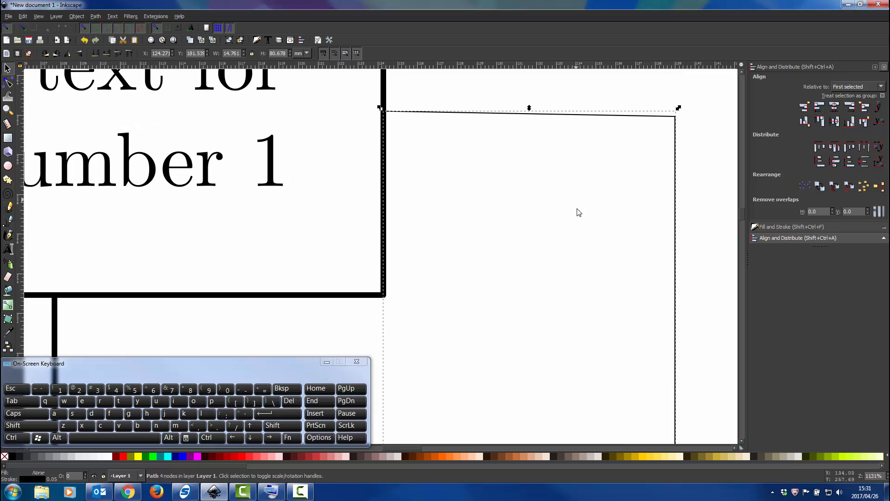
click(8, 82)
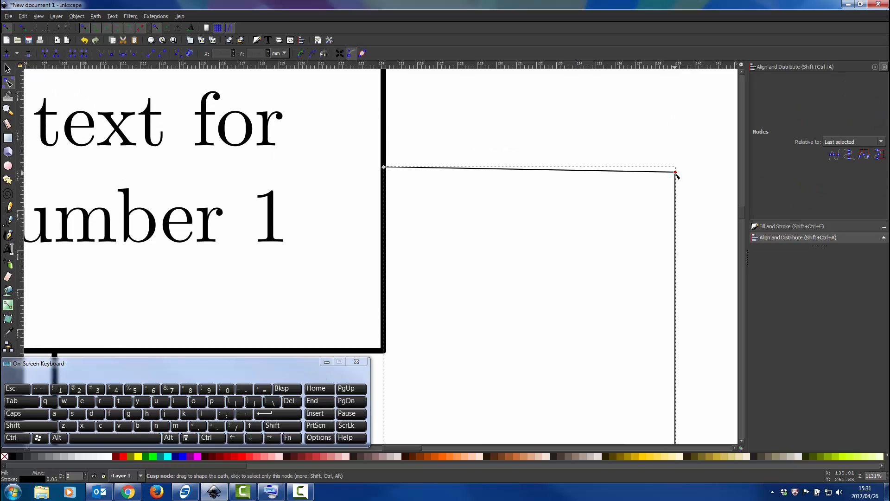
drag(675, 172, 675, 168)
key(ctrl)
ctrl+scroll(682, 186, down, 7)
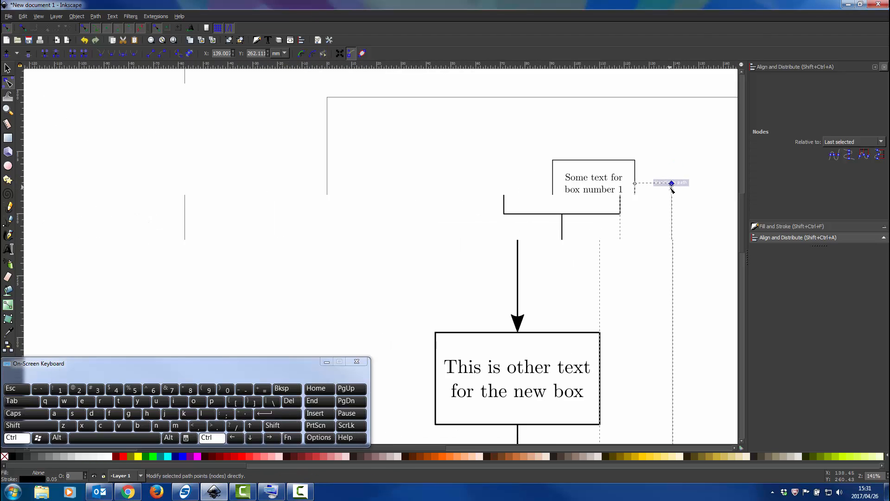
scroll(662, 259, right, 3)
click(535, 180)
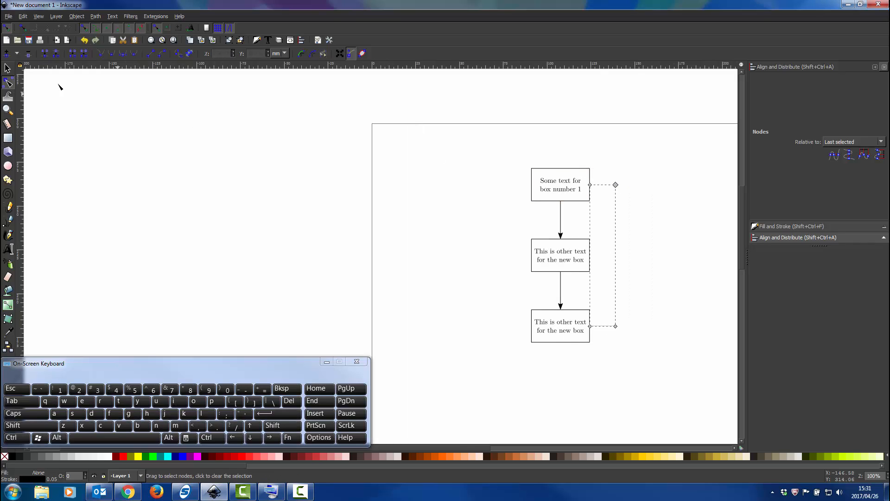
Delete the Bezier connector path beside the boxes.
click(7, 68)
scroll(632, 258, up, 4)
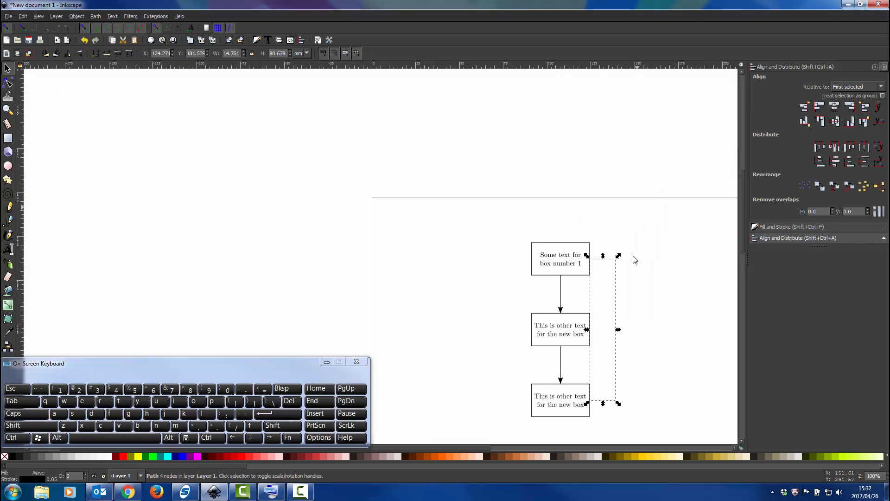
ctrl+scroll(624, 280, up, 2)
scroll(625, 281, down, 4)
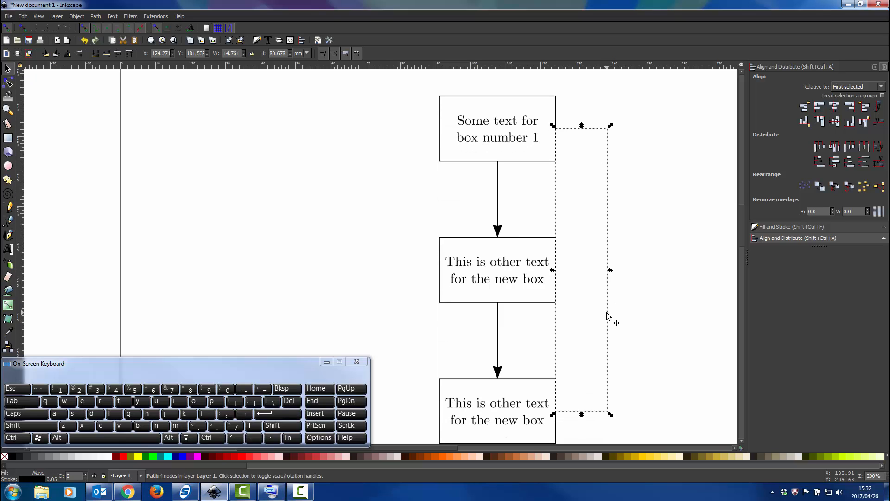
key(Escape)
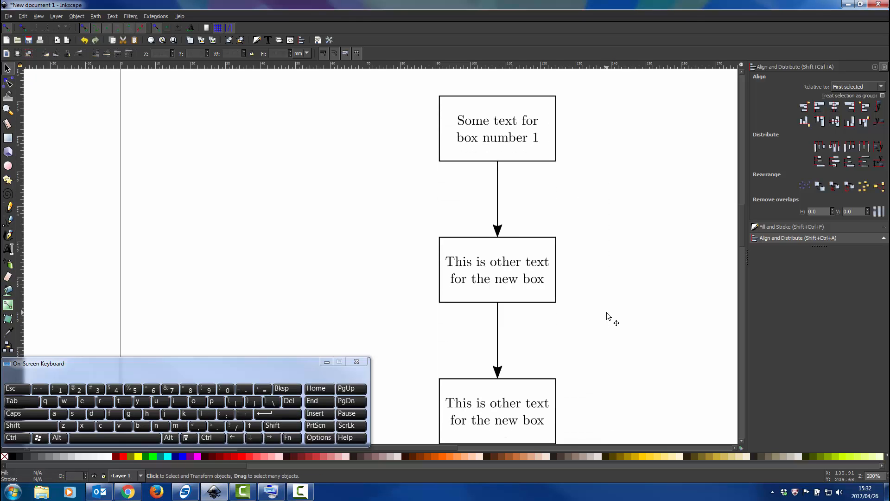
Duplicate the arrow between the second and third boxes and place the copy to the right of the first box.
ctrl+scroll(602, 267, down, 1)
shift+scroll(510, 236, right, 3)
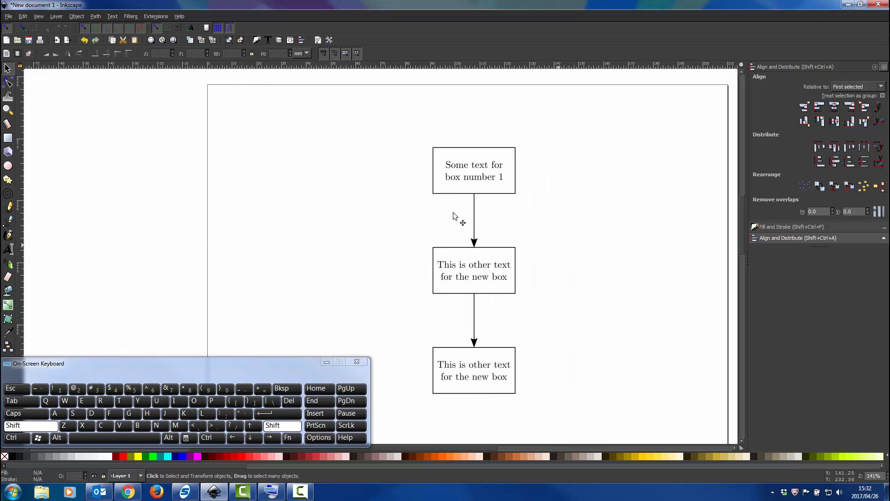
click(473, 323)
key(ctrl)
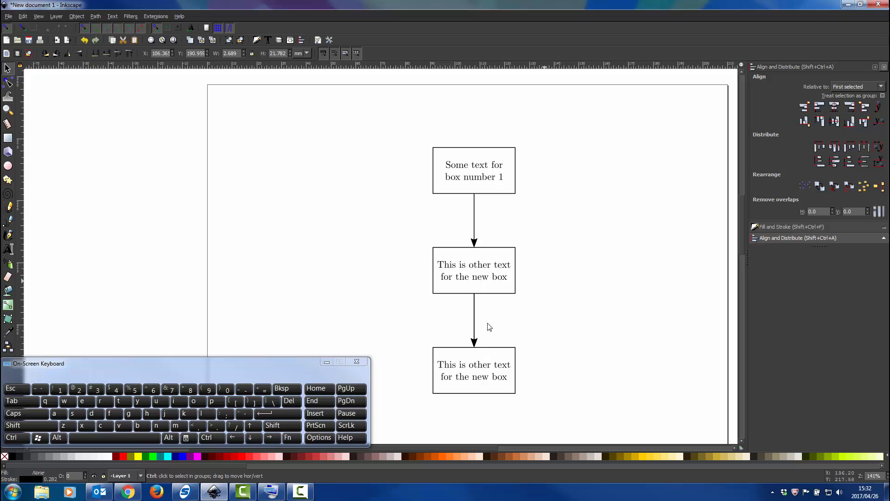
click(475, 323)
drag(477, 325, 572, 192)
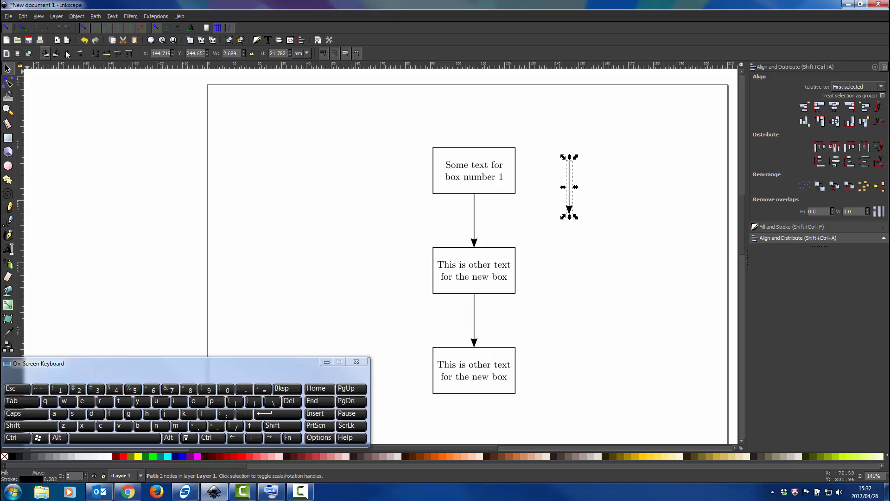
Rotate the arrow copy 90° counter-clockwise three times so it points toward the first box.
click(45, 53)
click(46, 54)
click(45, 54)
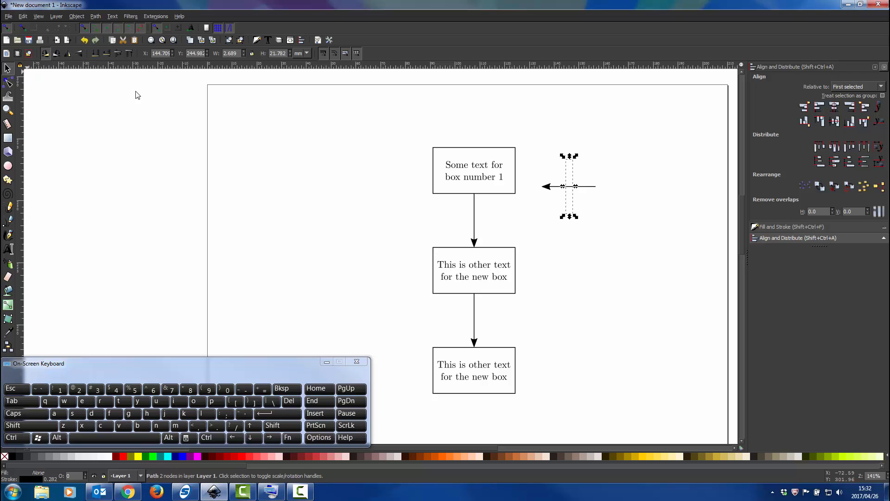
Move the horizontal arrow so its end node snaps to the first box's right-edge midpoint, and deselect it.
scroll(569, 194, up, 1)
ctrl+scroll(570, 194, up, 1)
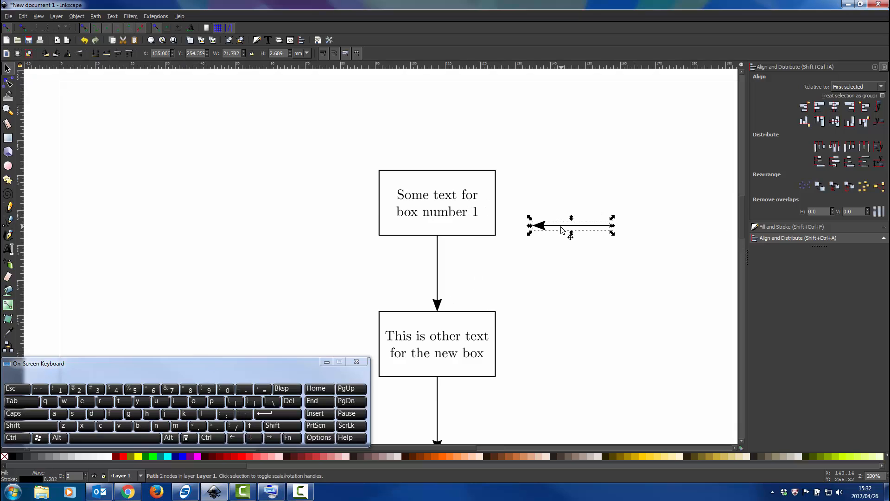
ctrl+scroll(557, 206, up, 1)
drag(546, 213, 462, 154)
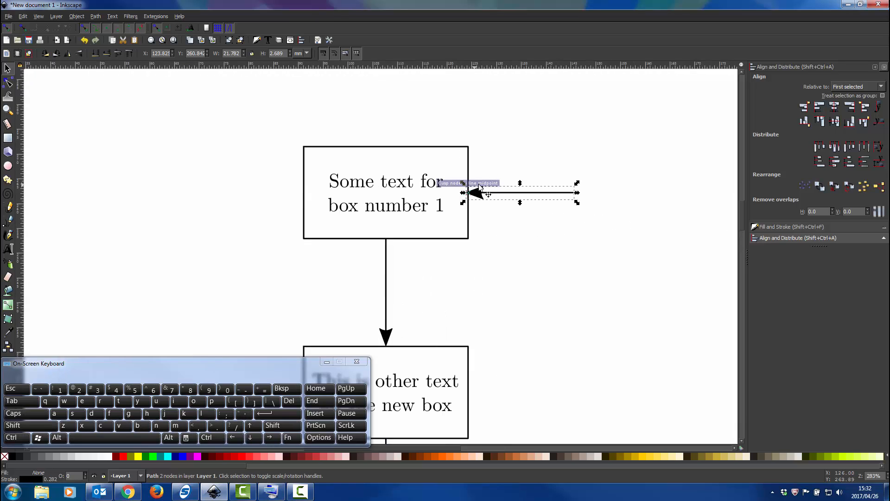
drag(480, 188, 479, 190)
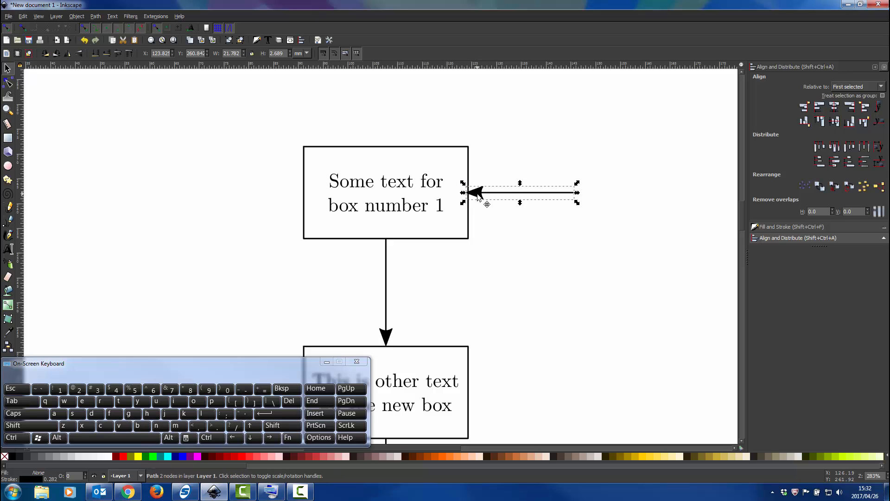
click(491, 199)
Inspect the arrow's end node on the box edge and turn off snapping to nodes, paths and handles.
ctrl+scroll(483, 195, up, 4)
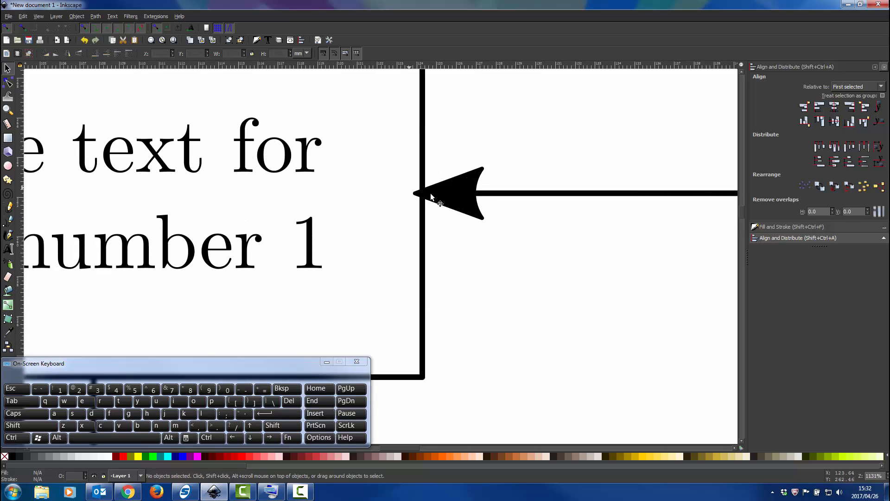
click(8, 82)
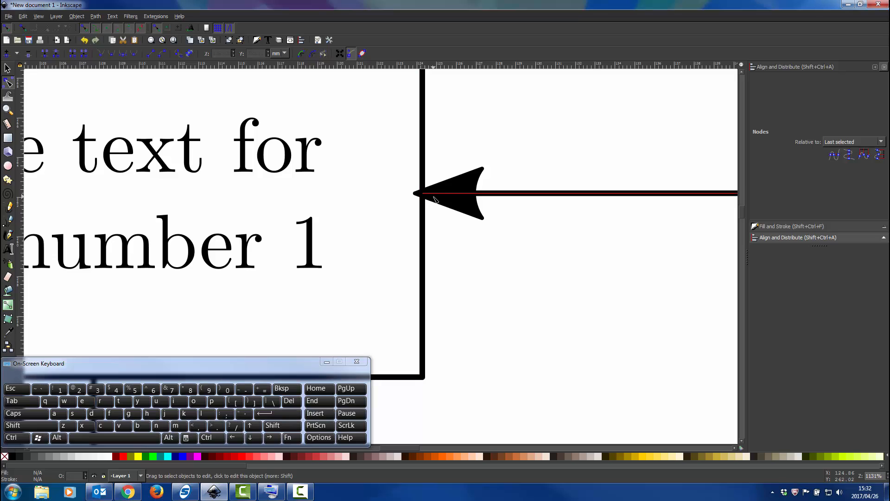
click(426, 196)
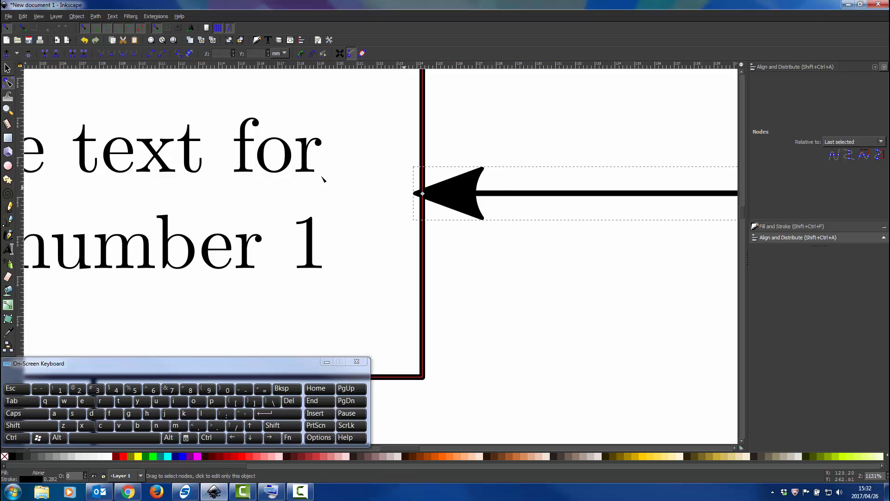
click(7, 68)
click(86, 26)
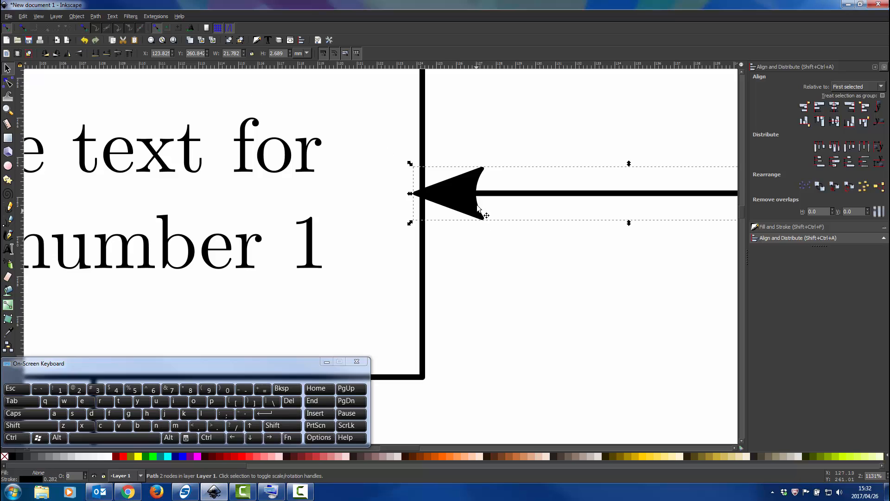
Center the horizontal arrow vertically on the first box, using the box as the first-selected reference, and deselect both.
scroll(477, 185, down, 2)
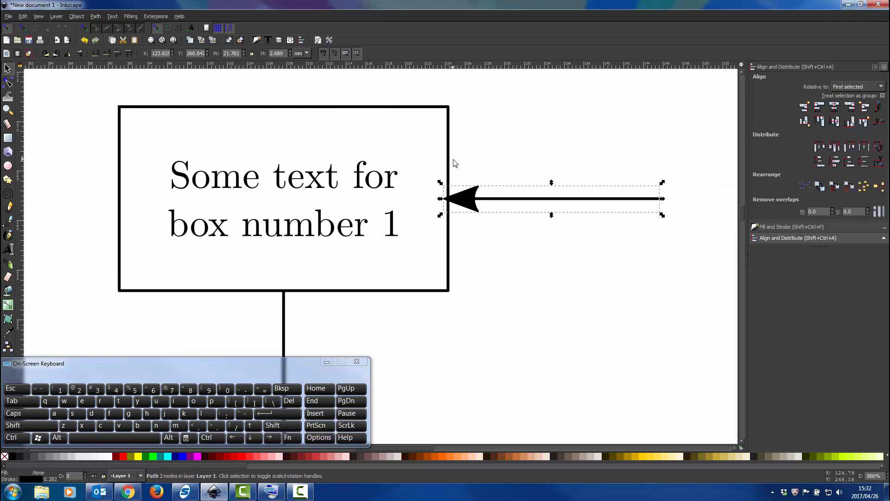
click(449, 165)
shift+click(610, 199)
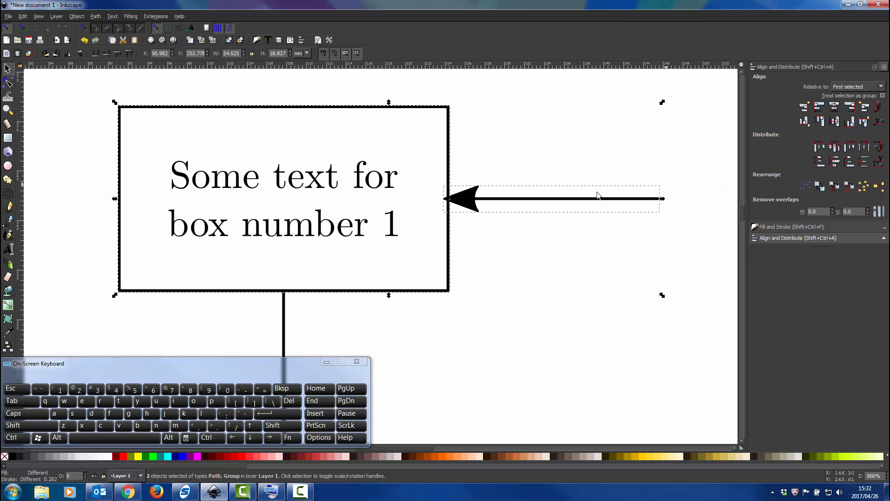
click(838, 123)
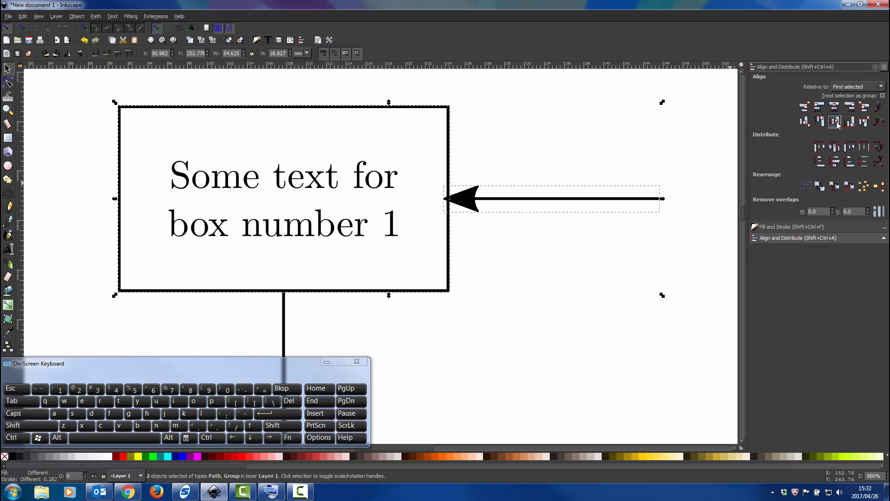
click(679, 195)
Shift the horizontal arrow about 0.5 mm to the right so its tip meets the first box's edge, and deselect it.
scroll(468, 195, up, 4)
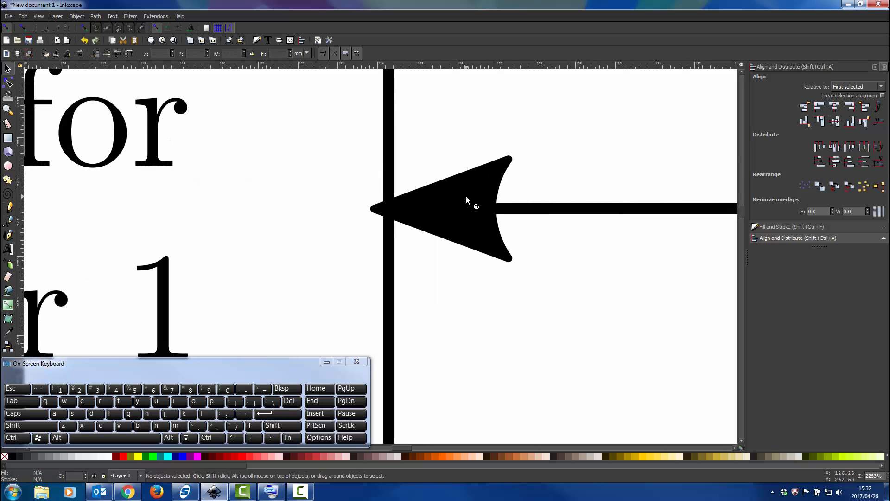
click(466, 197)
drag(455, 205, 479, 207)
click(522, 304)
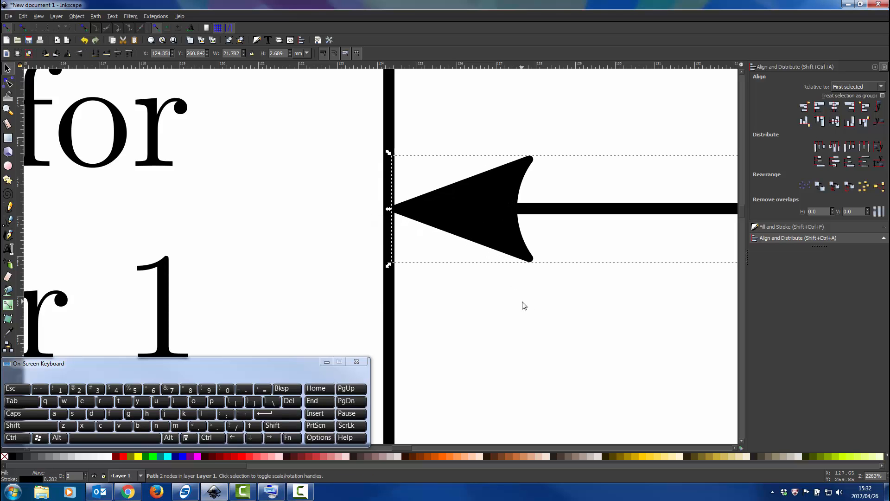
Duplicate the horizontal arrow, move the copy straight down beside the third box, and center it vertically on that box.
scroll(523, 305, down, 3)
scroll(524, 305, down, 2)
scroll(524, 305, down, 3)
scroll(524, 305, down, 1)
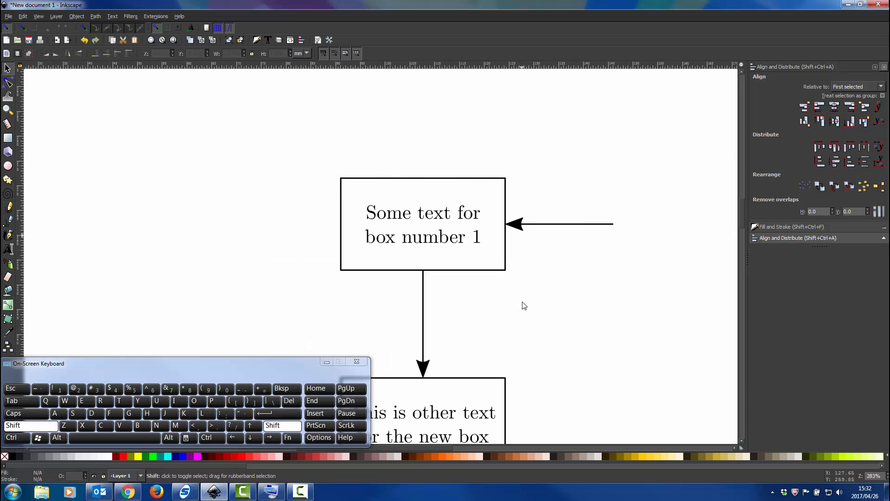
scroll(524, 305, right, 2)
scroll(521, 287, down, 2)
scroll(517, 218, down, 1)
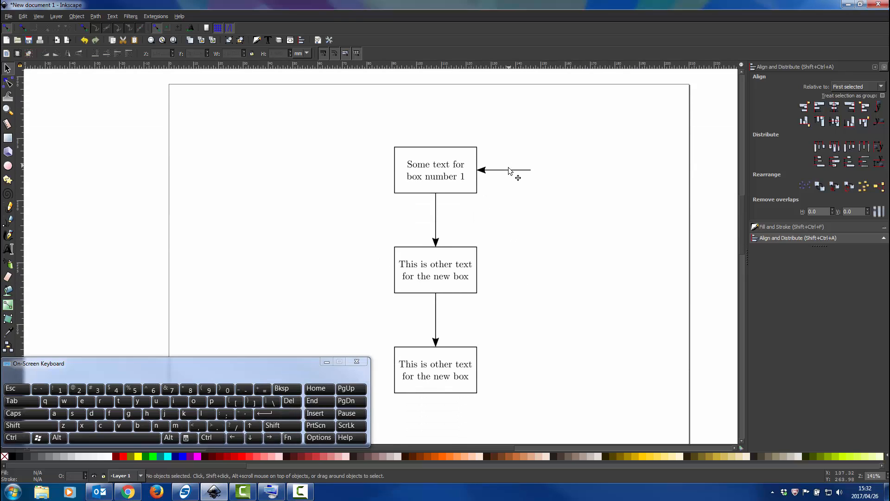
click(508, 171)
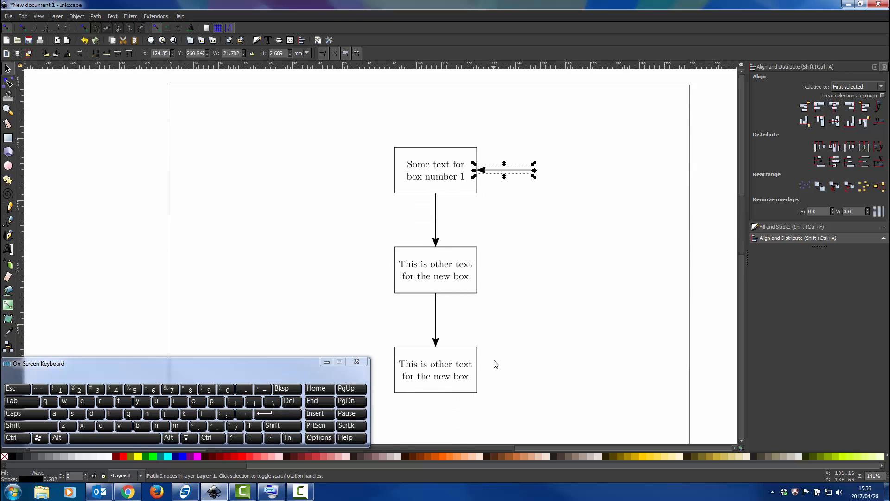
key(ctrl+d)
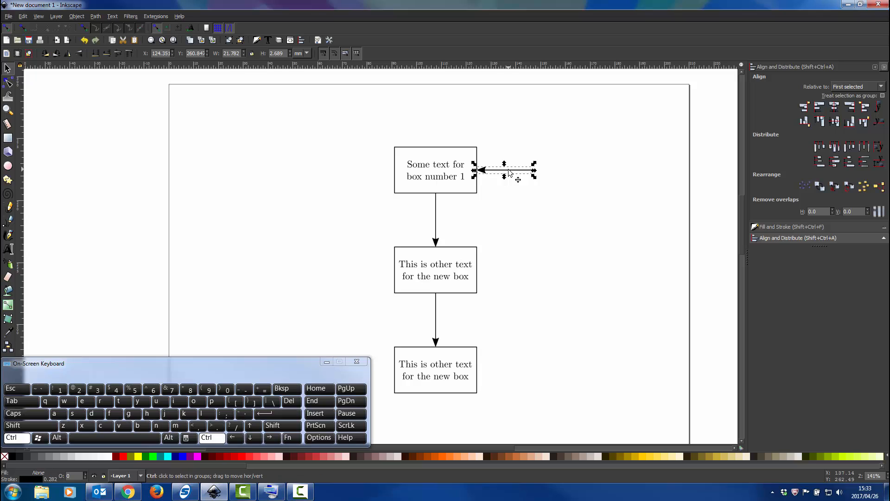
drag(508, 172, 506, 372)
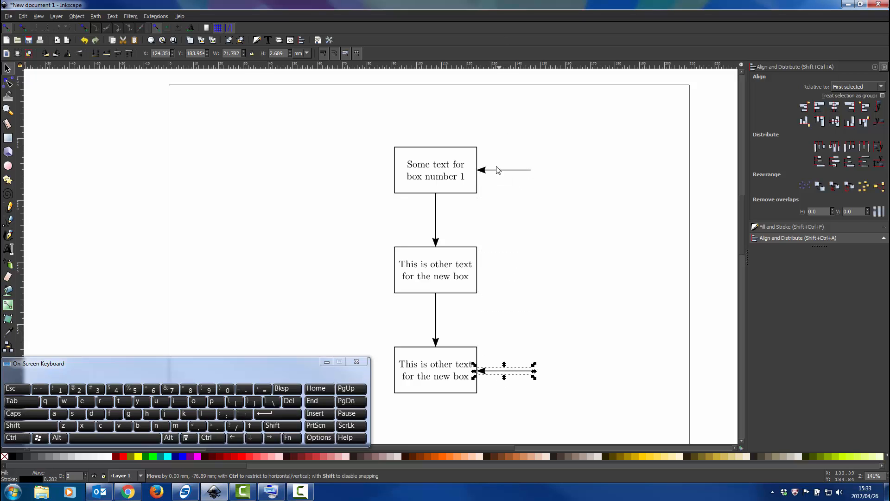
click(462, 349)
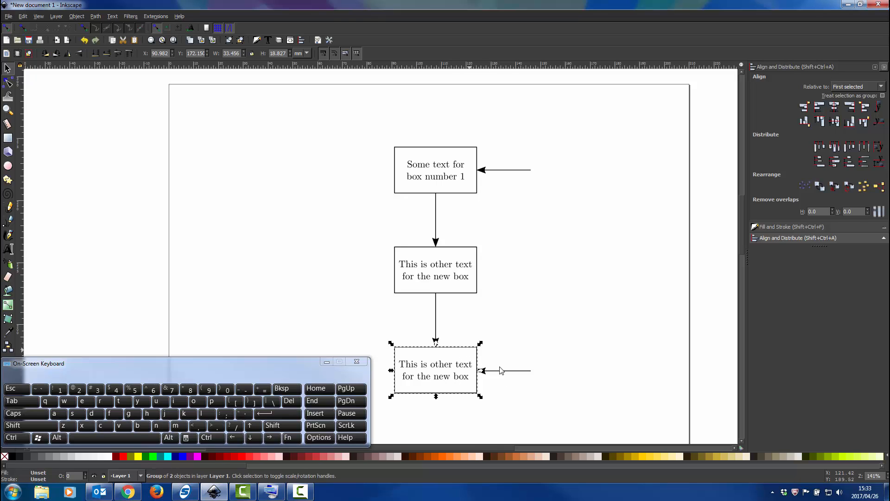
shift+click(506, 370)
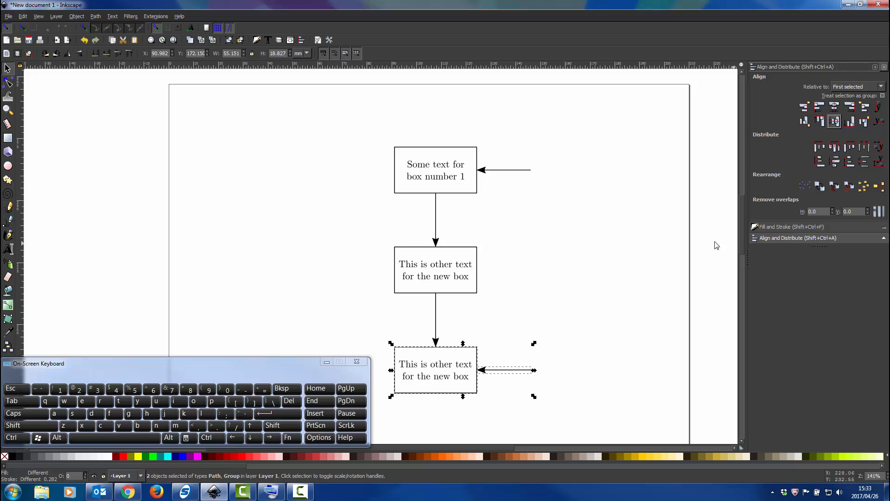
Remove the end marker from the horizontal arrow beside the third box, leaving a plain line, and deselect it.
scroll(533, 367, up, 2)
click(483, 371)
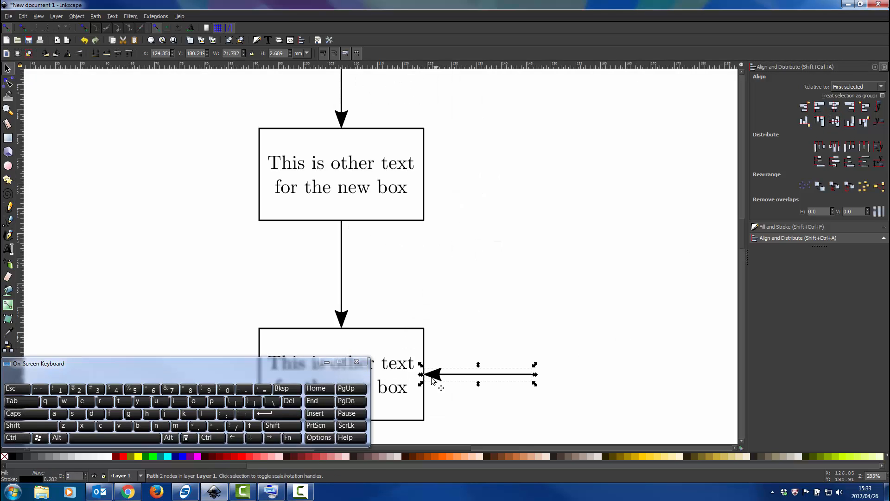
click(801, 227)
click(828, 78)
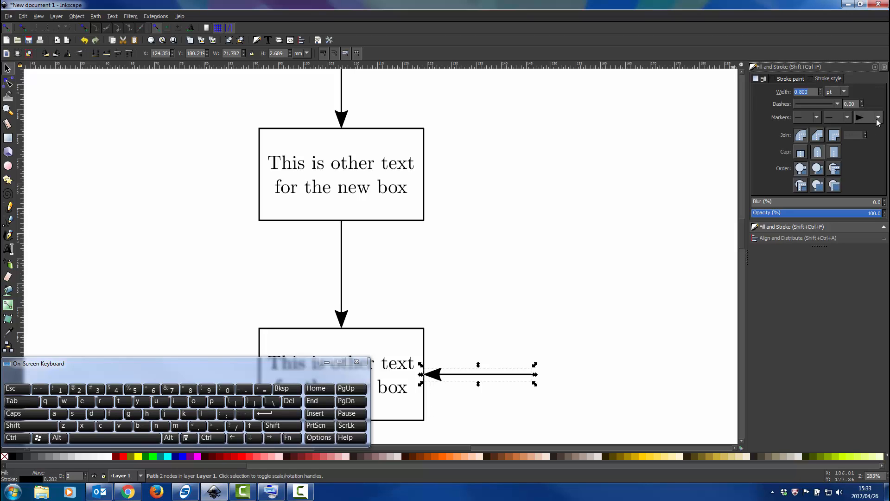
click(878, 119)
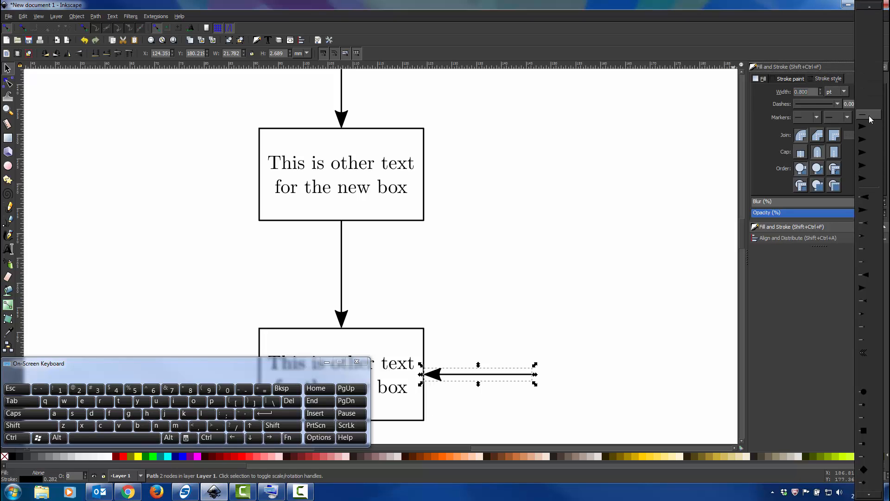
click(869, 118)
key(Escape)
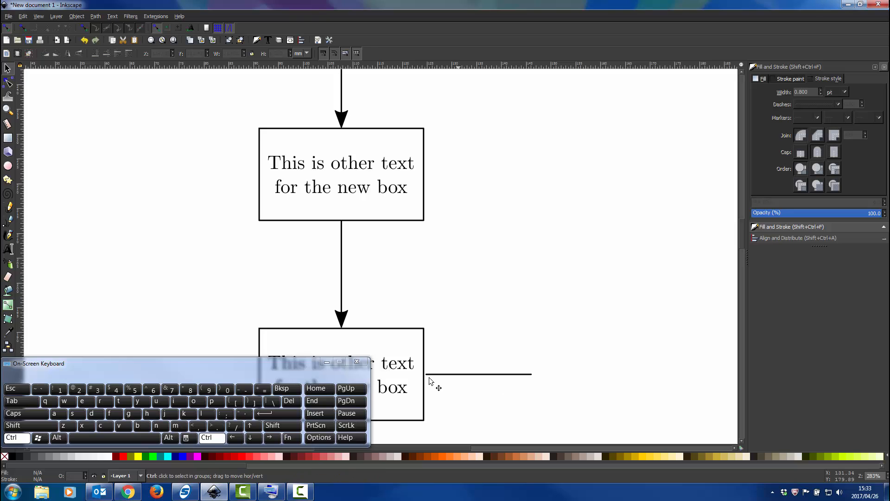
Extend the start node of the line beside the third box horizontally so it meets the box's edge, and deselect the path.
scroll(432, 382, up, 2)
scroll(429, 378, up, 3)
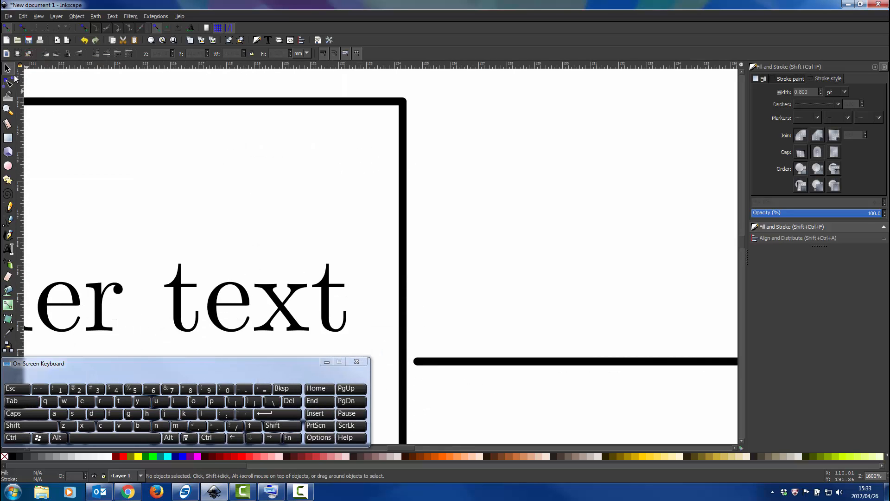
click(417, 361)
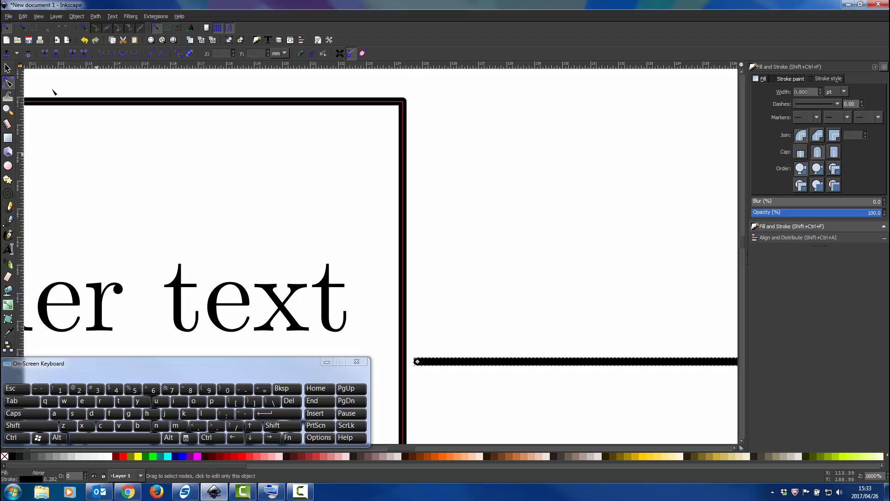
click(417, 362)
key(ctrl)
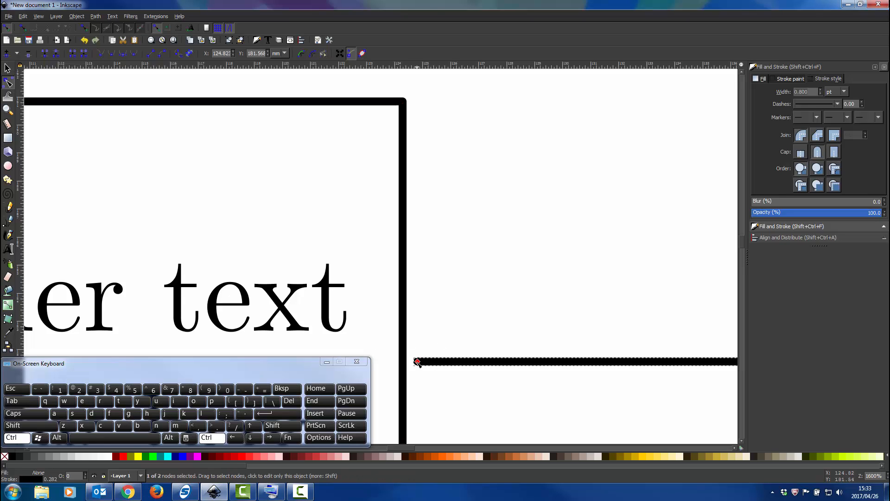
drag(417, 362, 402, 361)
click(419, 342)
click(429, 330)
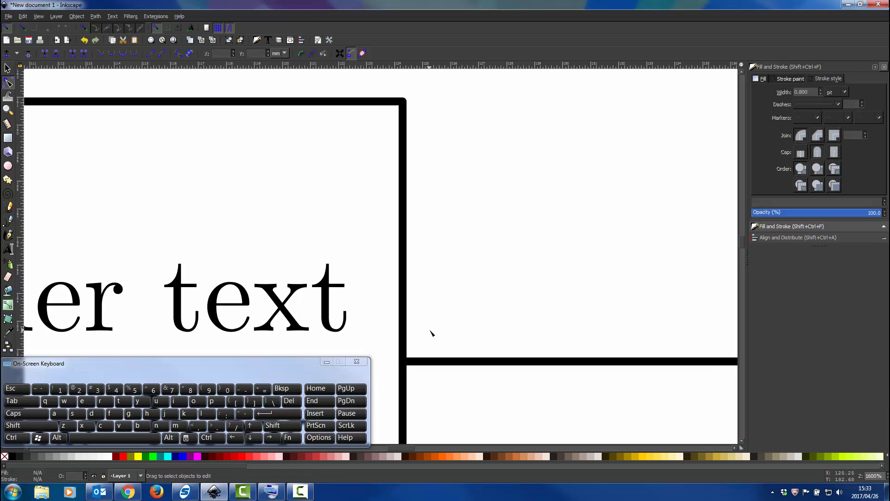
Try stretching the line beside the third box to about 63 mm wide and shifting it upward, and undo both changes.
scroll(431, 333, down, 5)
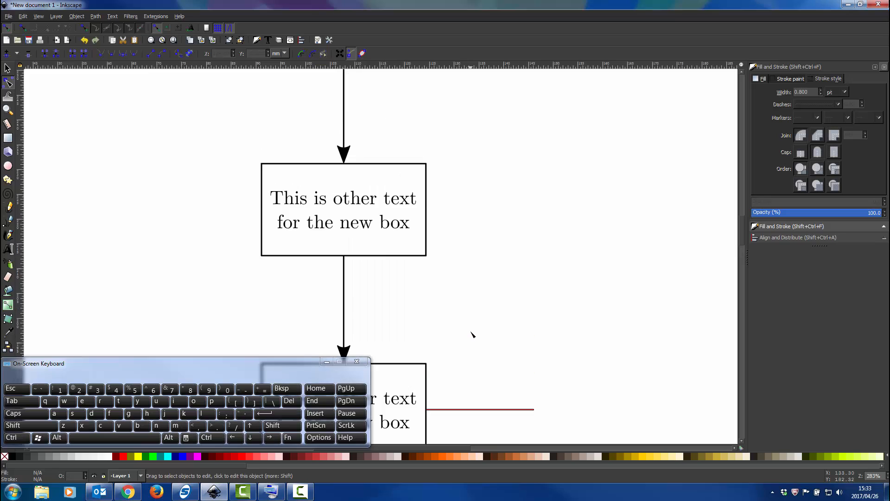
scroll(471, 334, down, 2)
scroll(473, 334, down, 1)
click(9, 67)
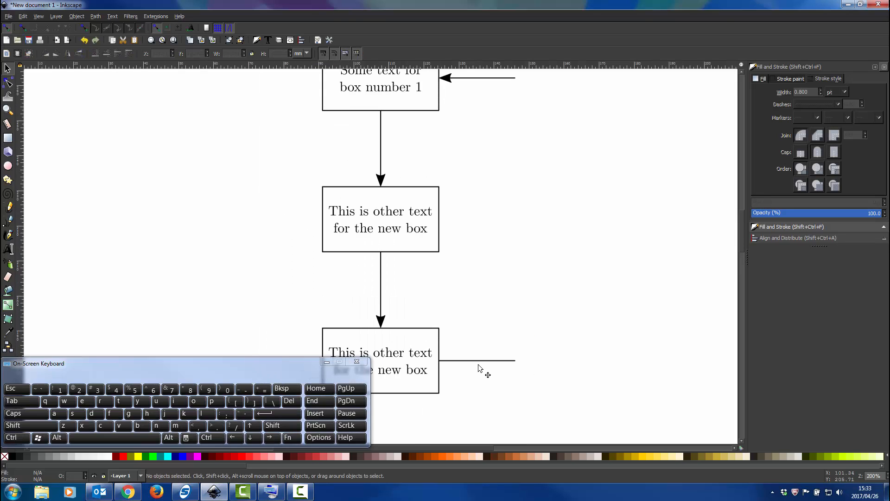
click(508, 361)
drag(521, 361, 664, 370)
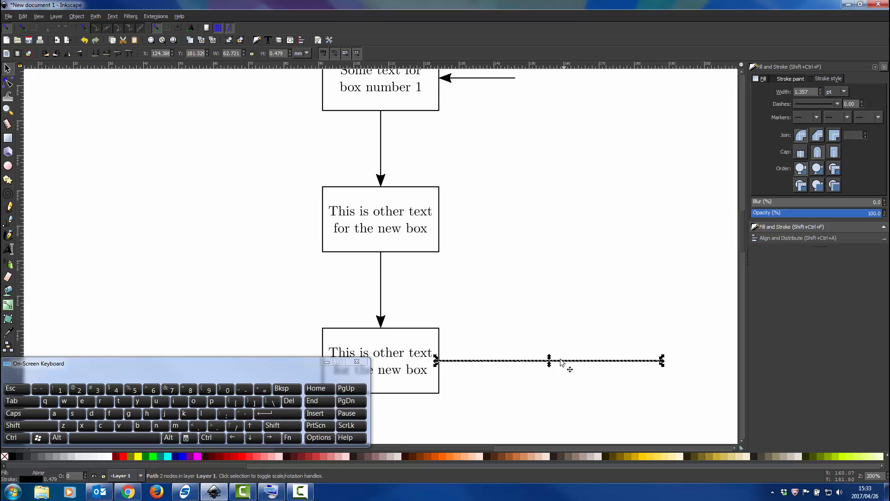
drag(548, 360, 552, 337)
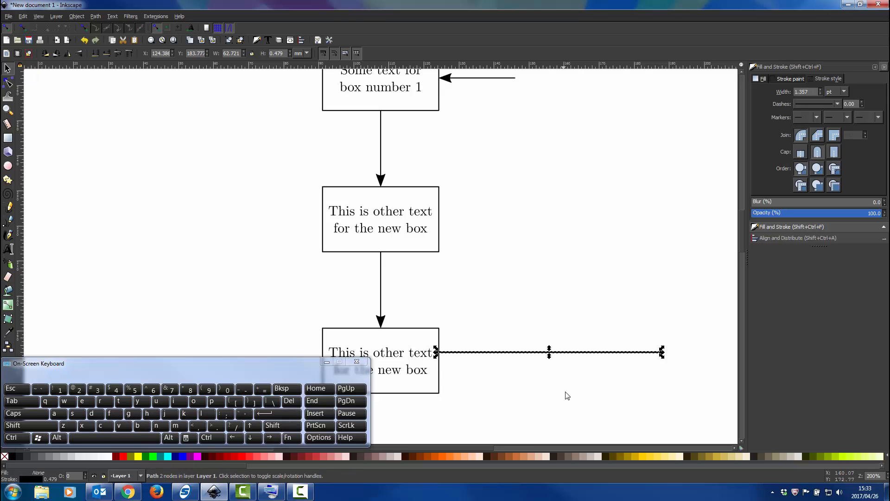
key(ctrl+z)
key(ctrl+z)
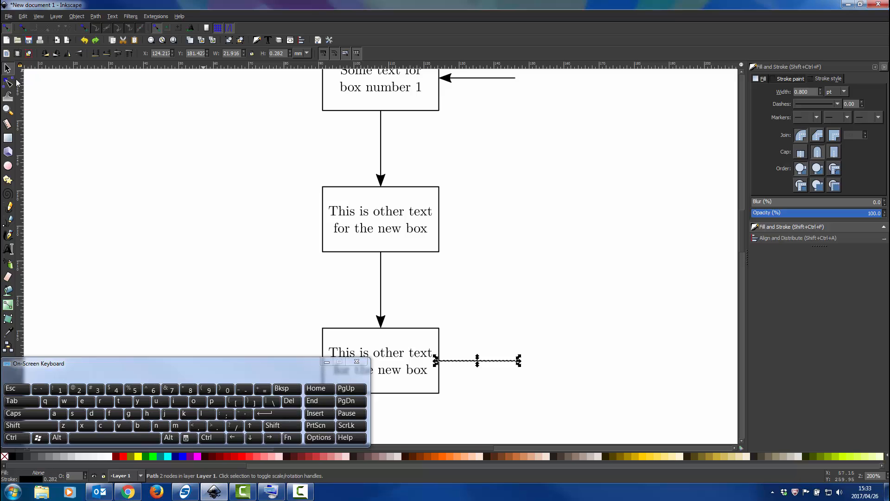
click(8, 83)
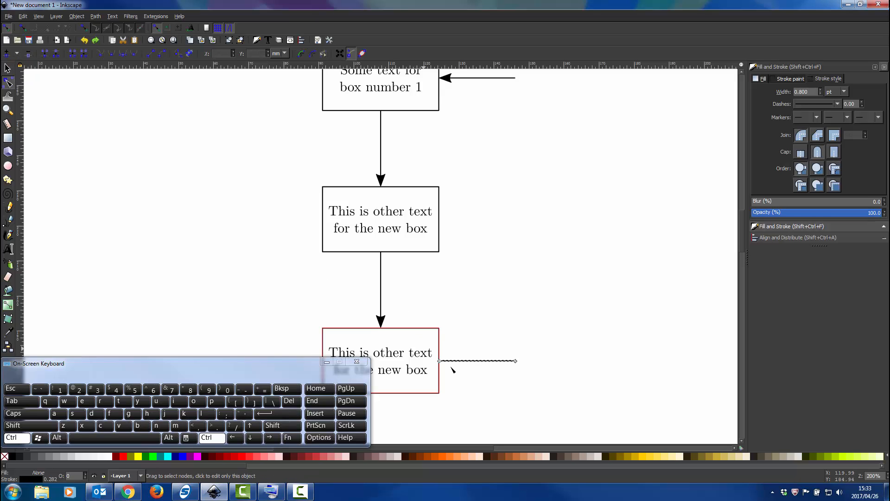
scroll(453, 369, up, 2)
scroll(453, 369, up, 1)
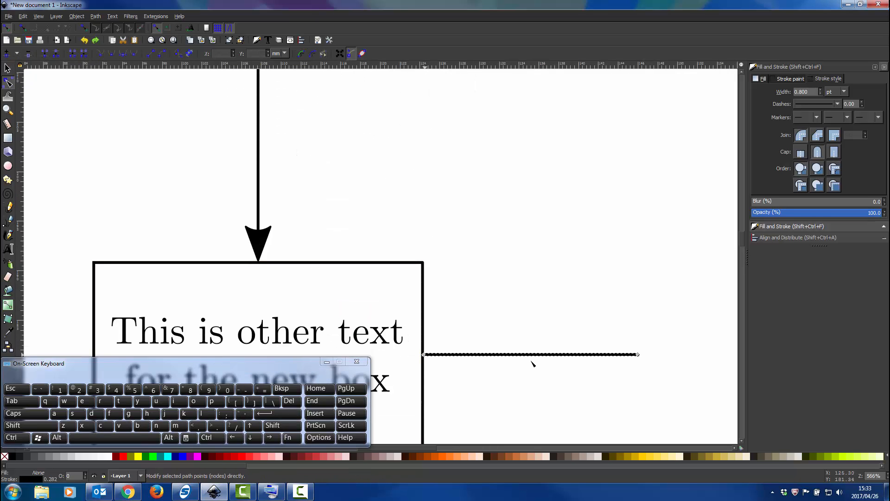
scroll(637, 360, down, 2)
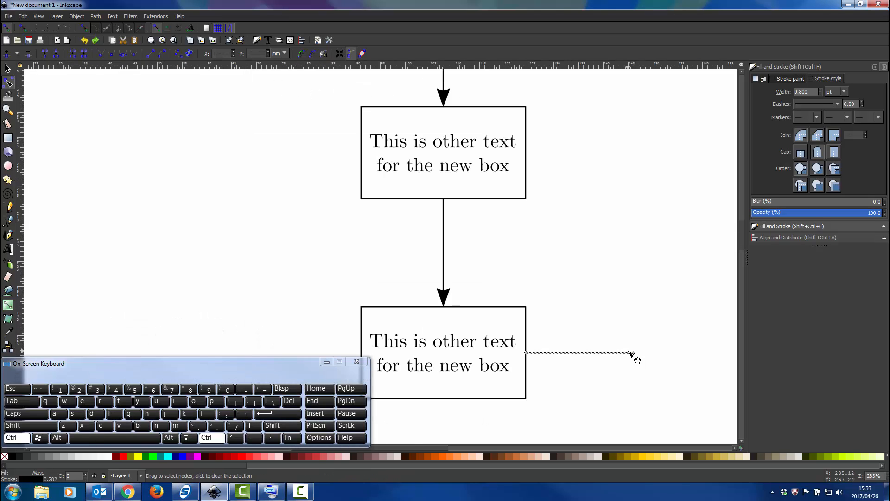
Continue the line beside the third box with a vertical Bezier segment up to the first box's horizontal arrow, joining them with node snapping, and deselect the path.
scroll(637, 360, down, 1)
scroll(661, 284, down, 3)
scroll(662, 284, up, 6)
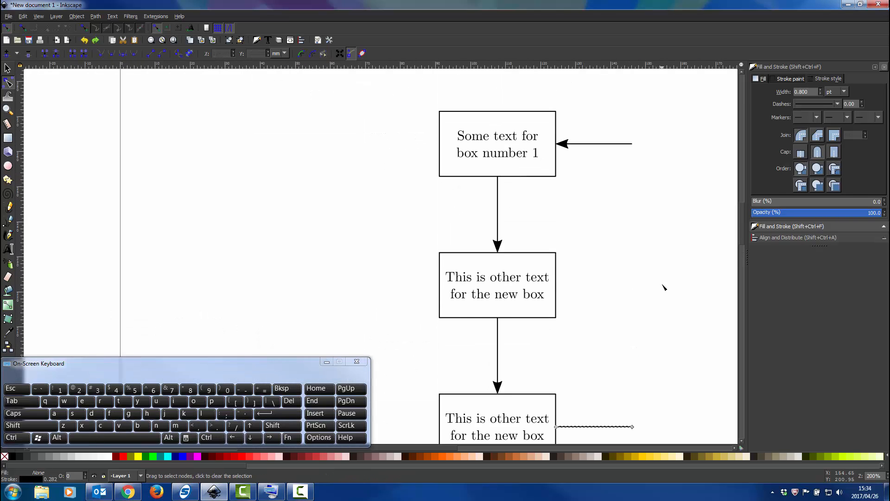
scroll(630, 289, right, 1)
scroll(628, 286, right, 1)
scroll(626, 282, down, 2)
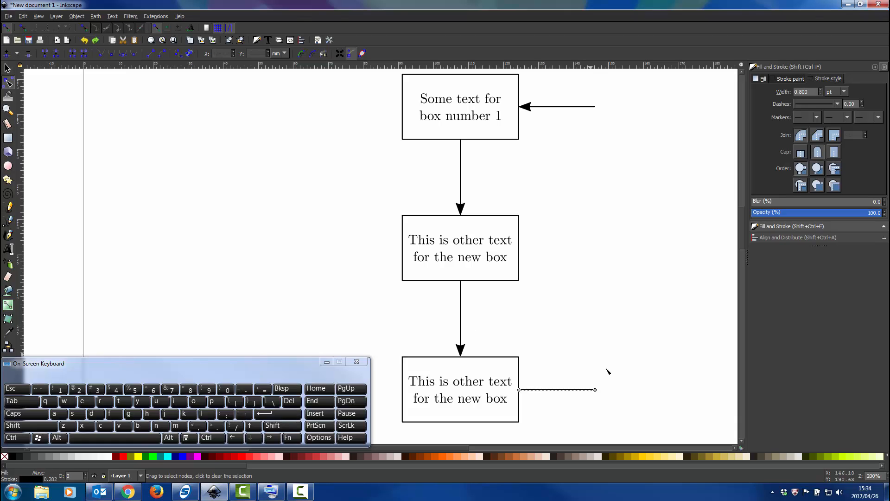
click(8, 221)
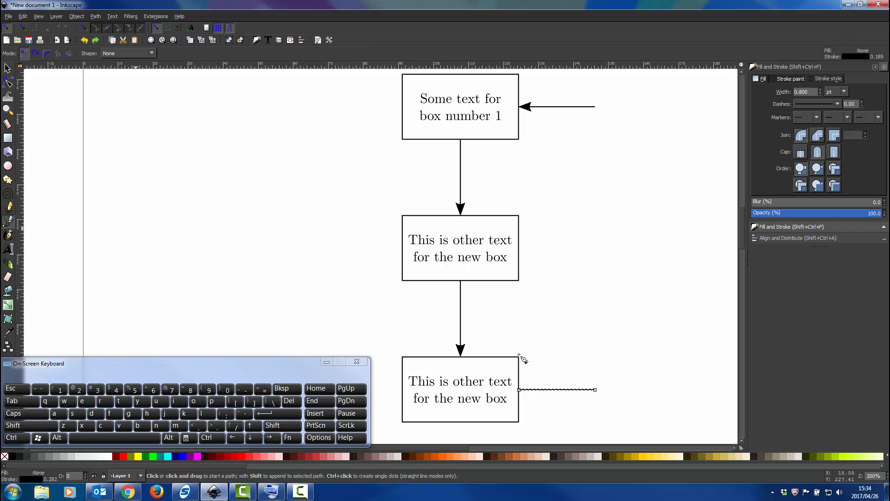
click(595, 389)
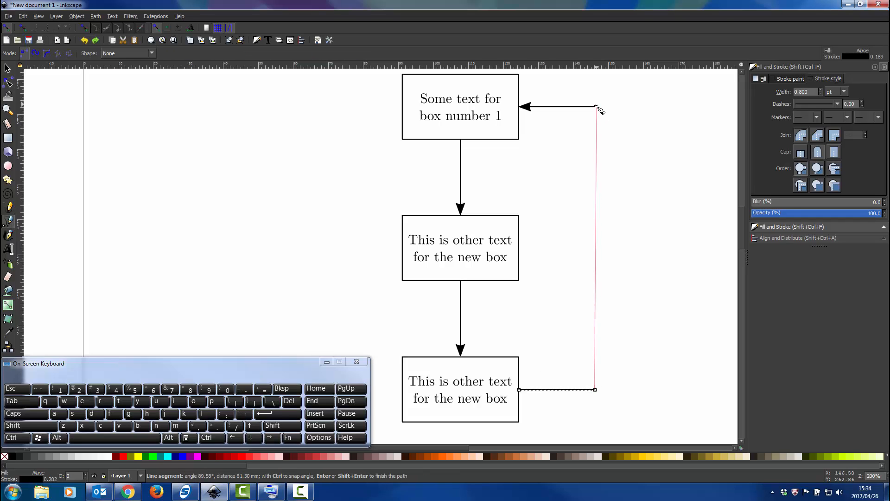
click(85, 28)
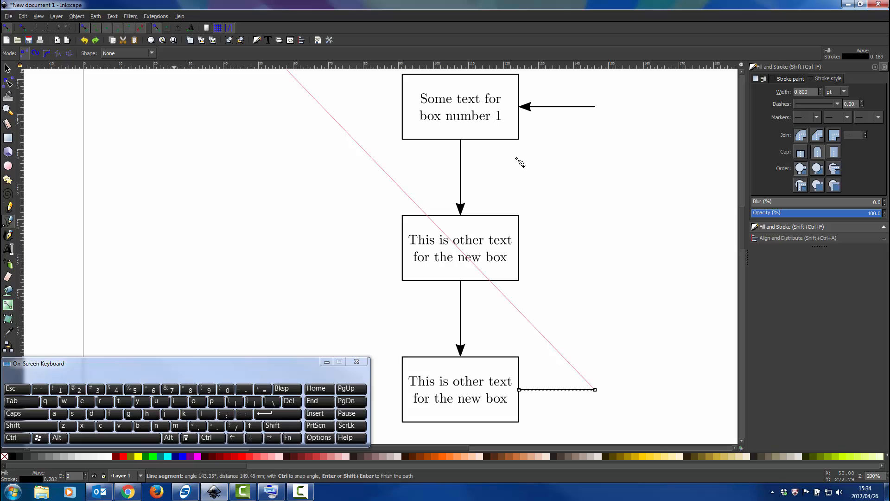
click(595, 107)
key(Return)
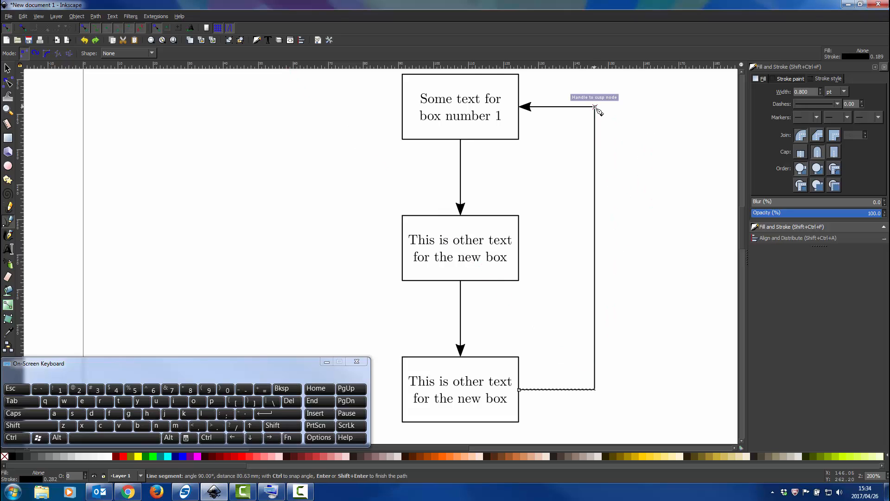
click(7, 68)
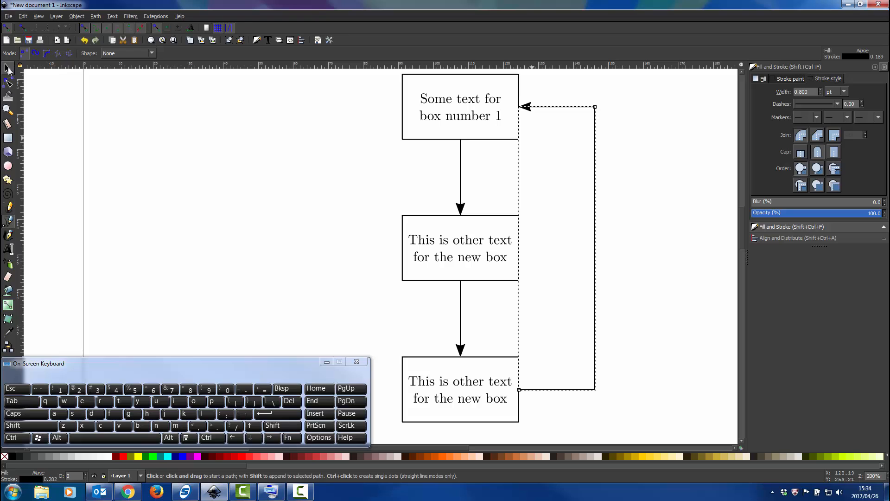
click(657, 175)
Examine up close the upper corner where the vertical segment joins the horizontal arrow.
ctrl+scroll(602, 113, up, 1)
ctrl+scroll(603, 113, up, 10)
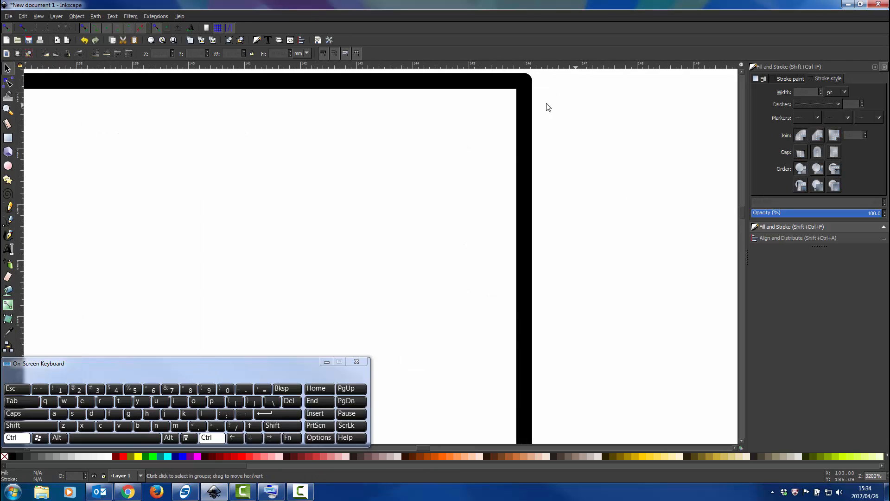
scroll(535, 207, up, 4)
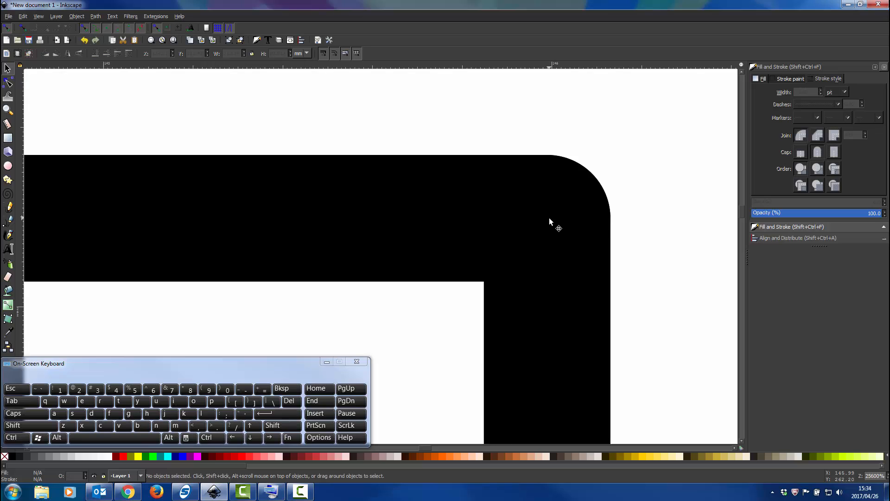
scroll(549, 218, down, 8)
scroll(549, 218, down, 4)
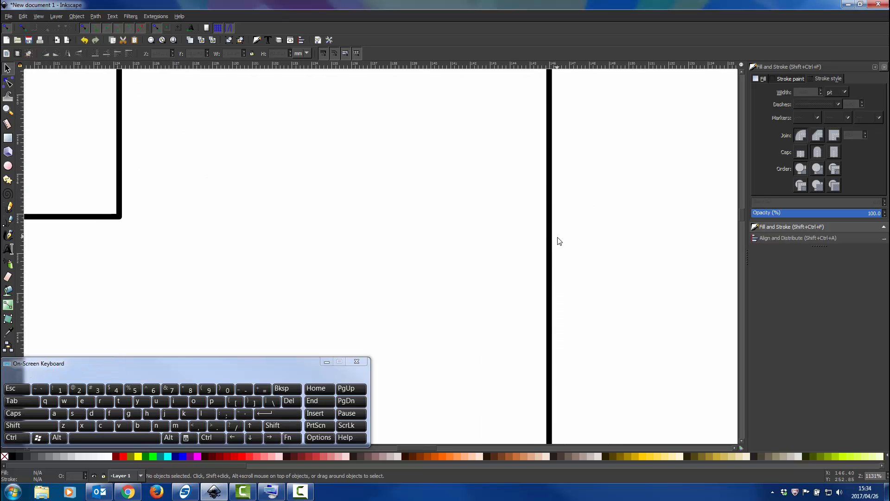
ctrl+scroll(561, 123, up, 5)
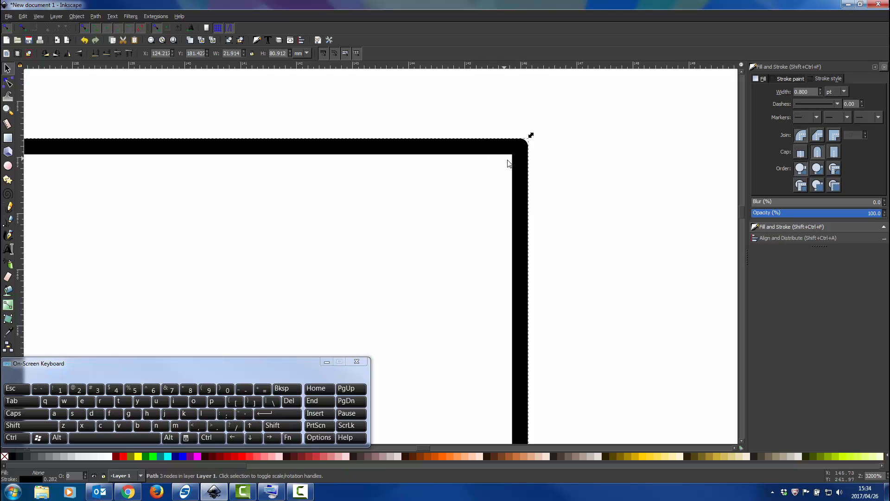
scroll(518, 185, down, 7)
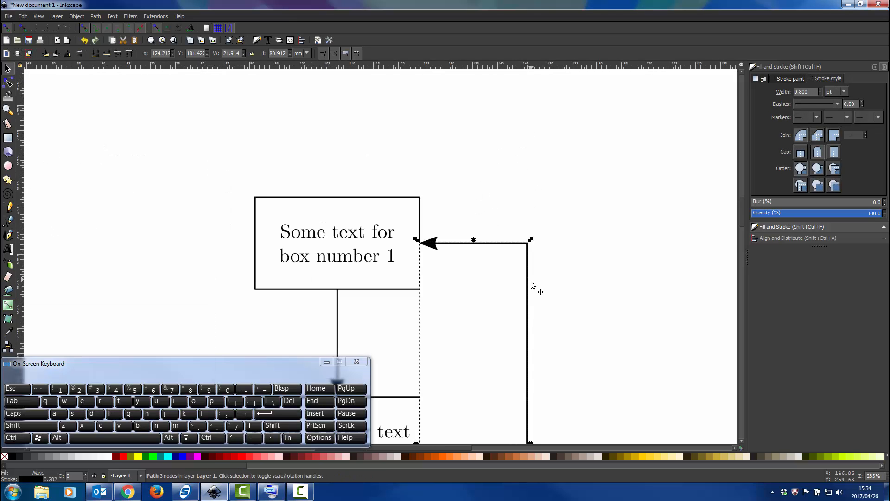
Try moving the whole return connector away from the boxes as one object, and undo the move.
scroll(532, 284, down, 4)
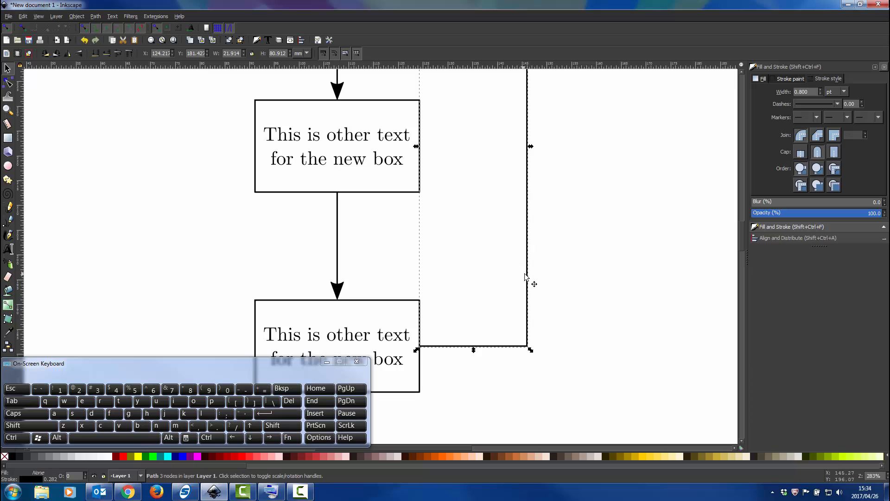
drag(527, 274, 626, 278)
key(ctrl+z)
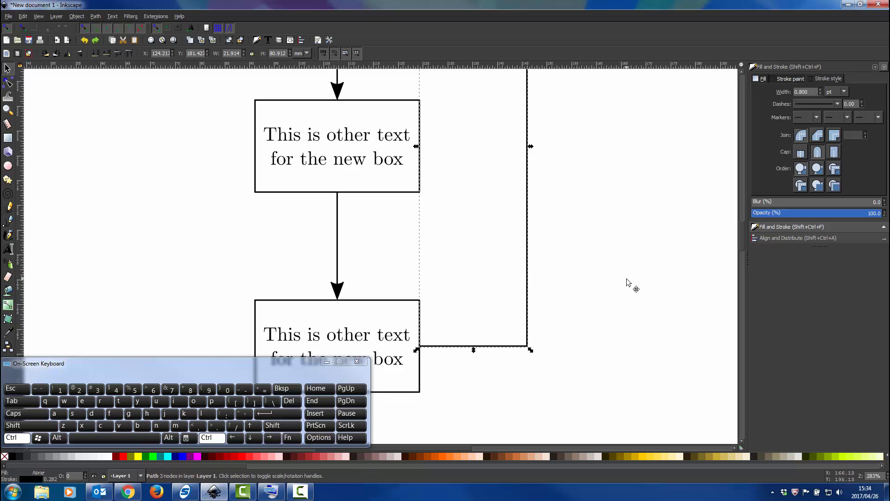
Draw two separate Bezier lines in the empty area beside the connector, one vertical about 17 mm and one horizontal about 20 mm.
scroll(551, 260, up, 4)
scroll(552, 264, up, 4)
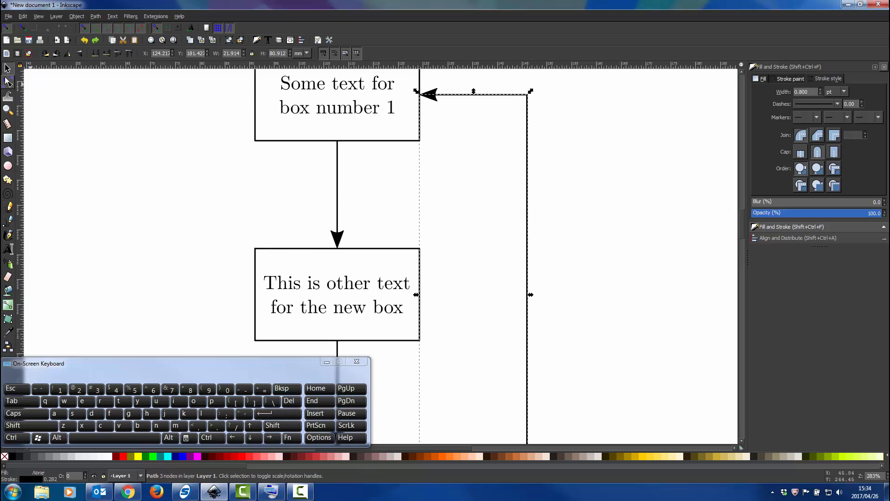
click(8, 221)
click(638, 251)
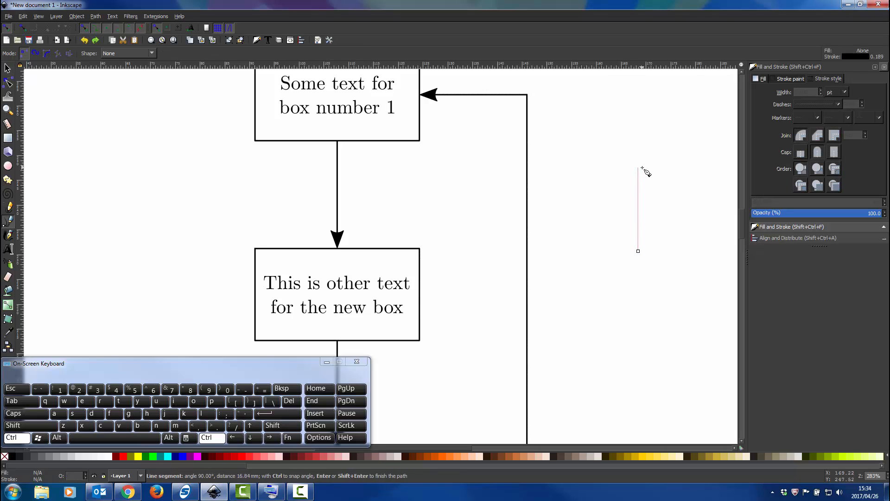
ctrl+double_click(641, 167)
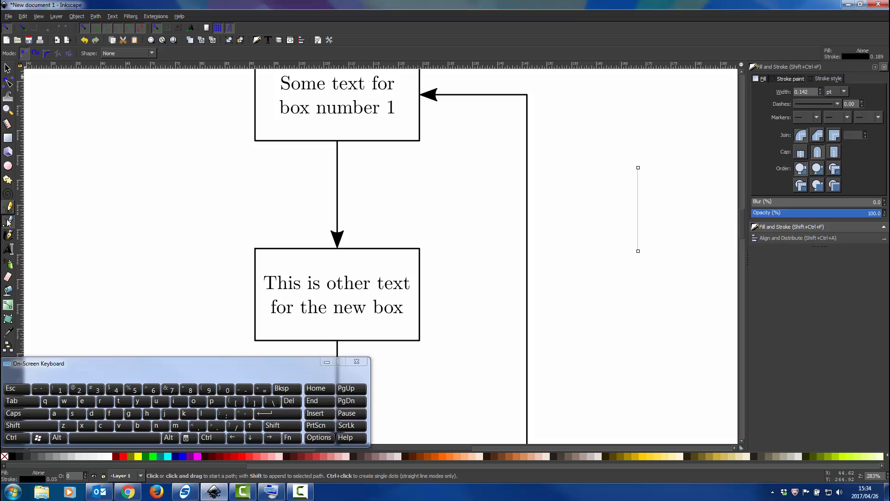
click(716, 169)
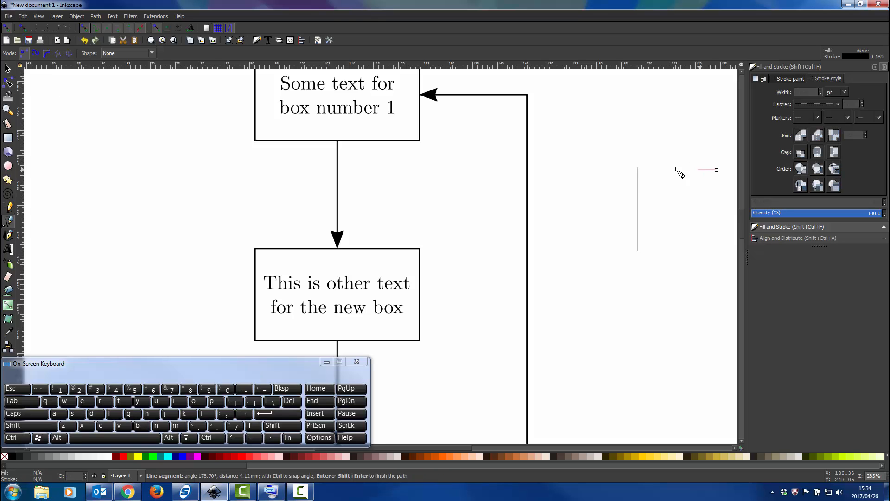
double_click(618, 171)
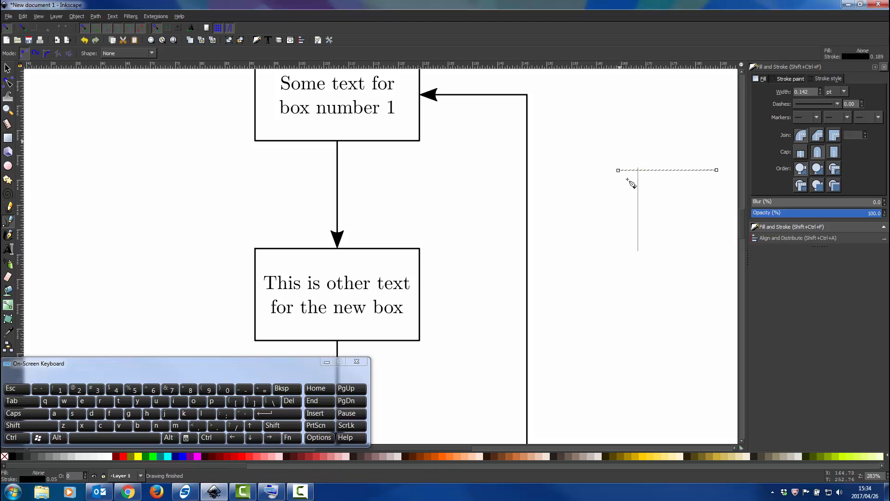
key(Escape)
click(7, 68)
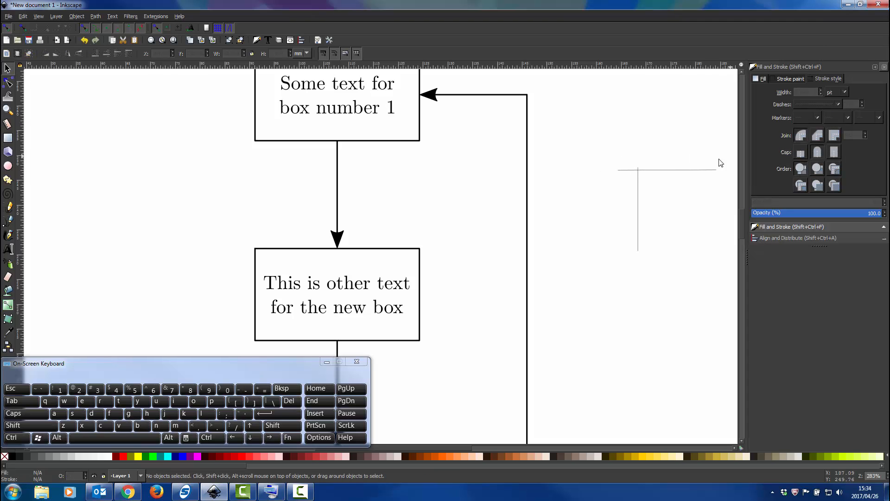
Lower the thin horizontal line slightly so it crosses the vertical one, and group the two lines.
mouse_move(695, 170)
mouse_down()
mouse_move(697, 149)
mouse_move(685, 182)
mouse_up()
key(shift)
shift+click(639, 215)
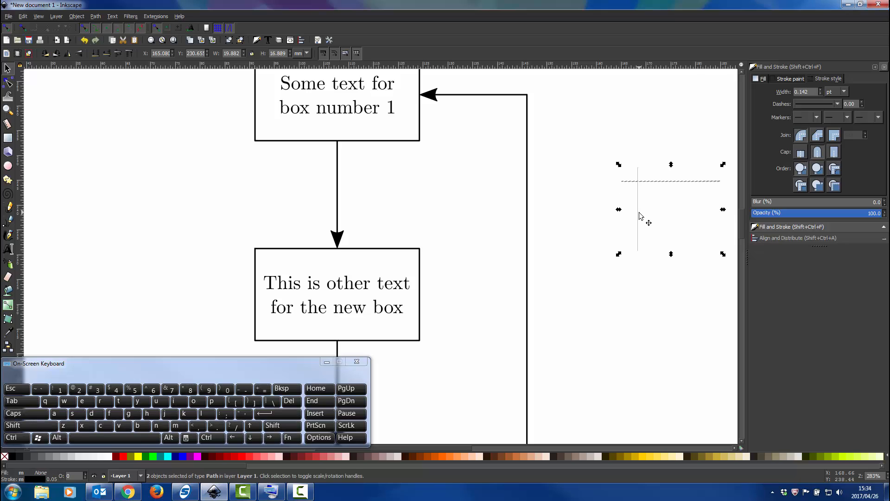
key(ctrl)
key(ctrl+g)
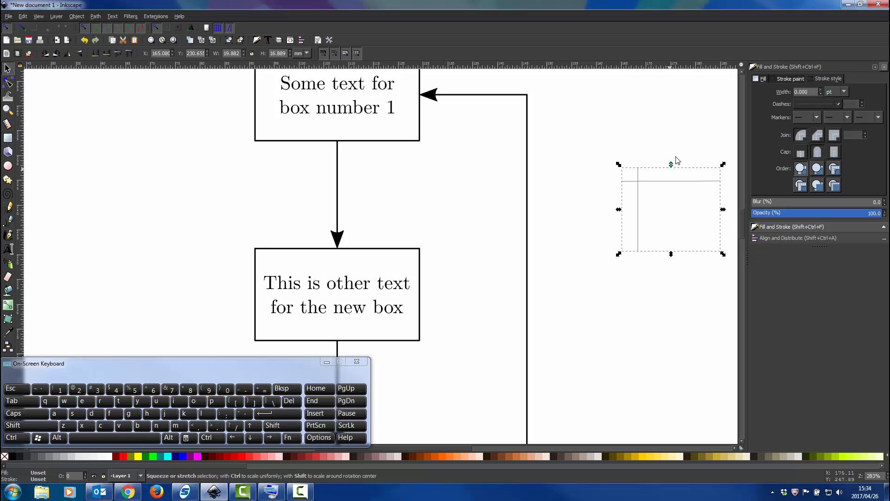
Try moving the grouped lines as one object, undo the move, and delete the group.
click(675, 154)
drag(675, 180, 640, 168)
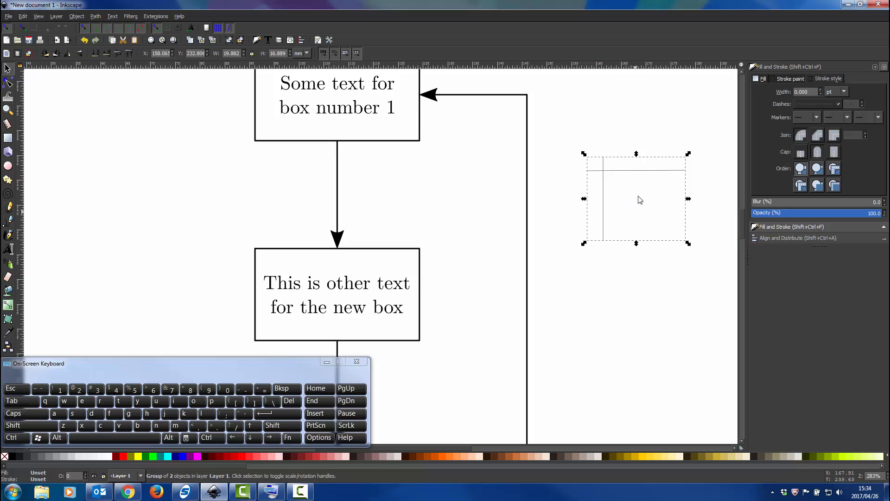
key(ctrl+z)
key(Delete)
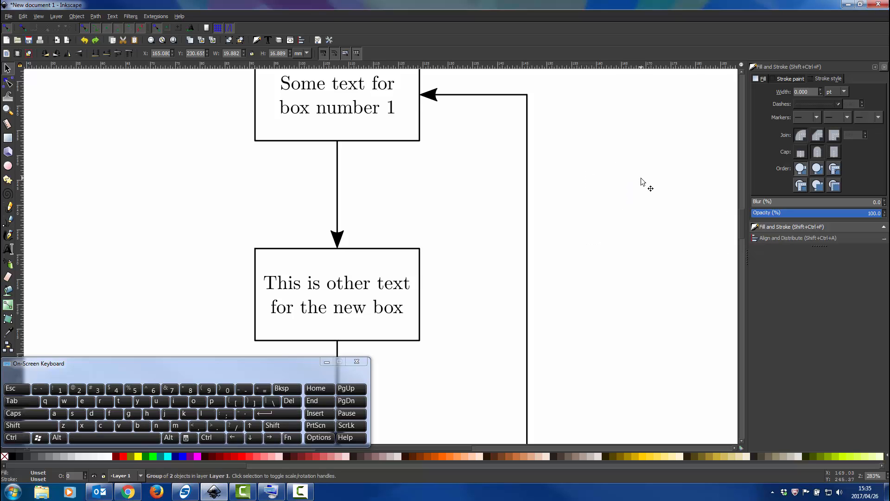
Start a continuous Bezier path in the empty area beside the connector with a near-vertical segment about 18 mm long.
click(8, 222)
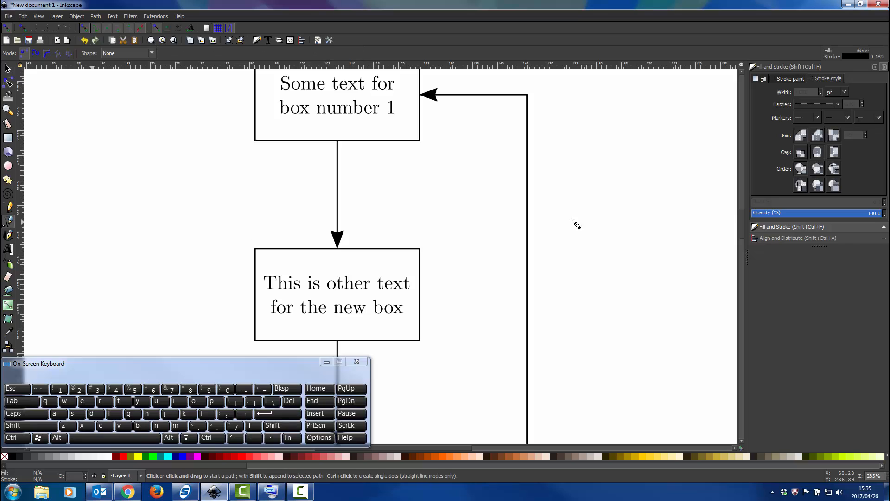
click(626, 220)
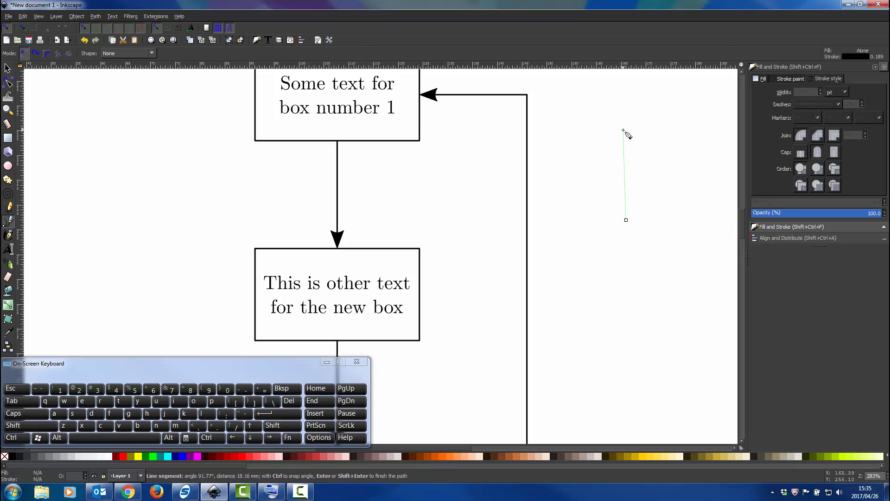